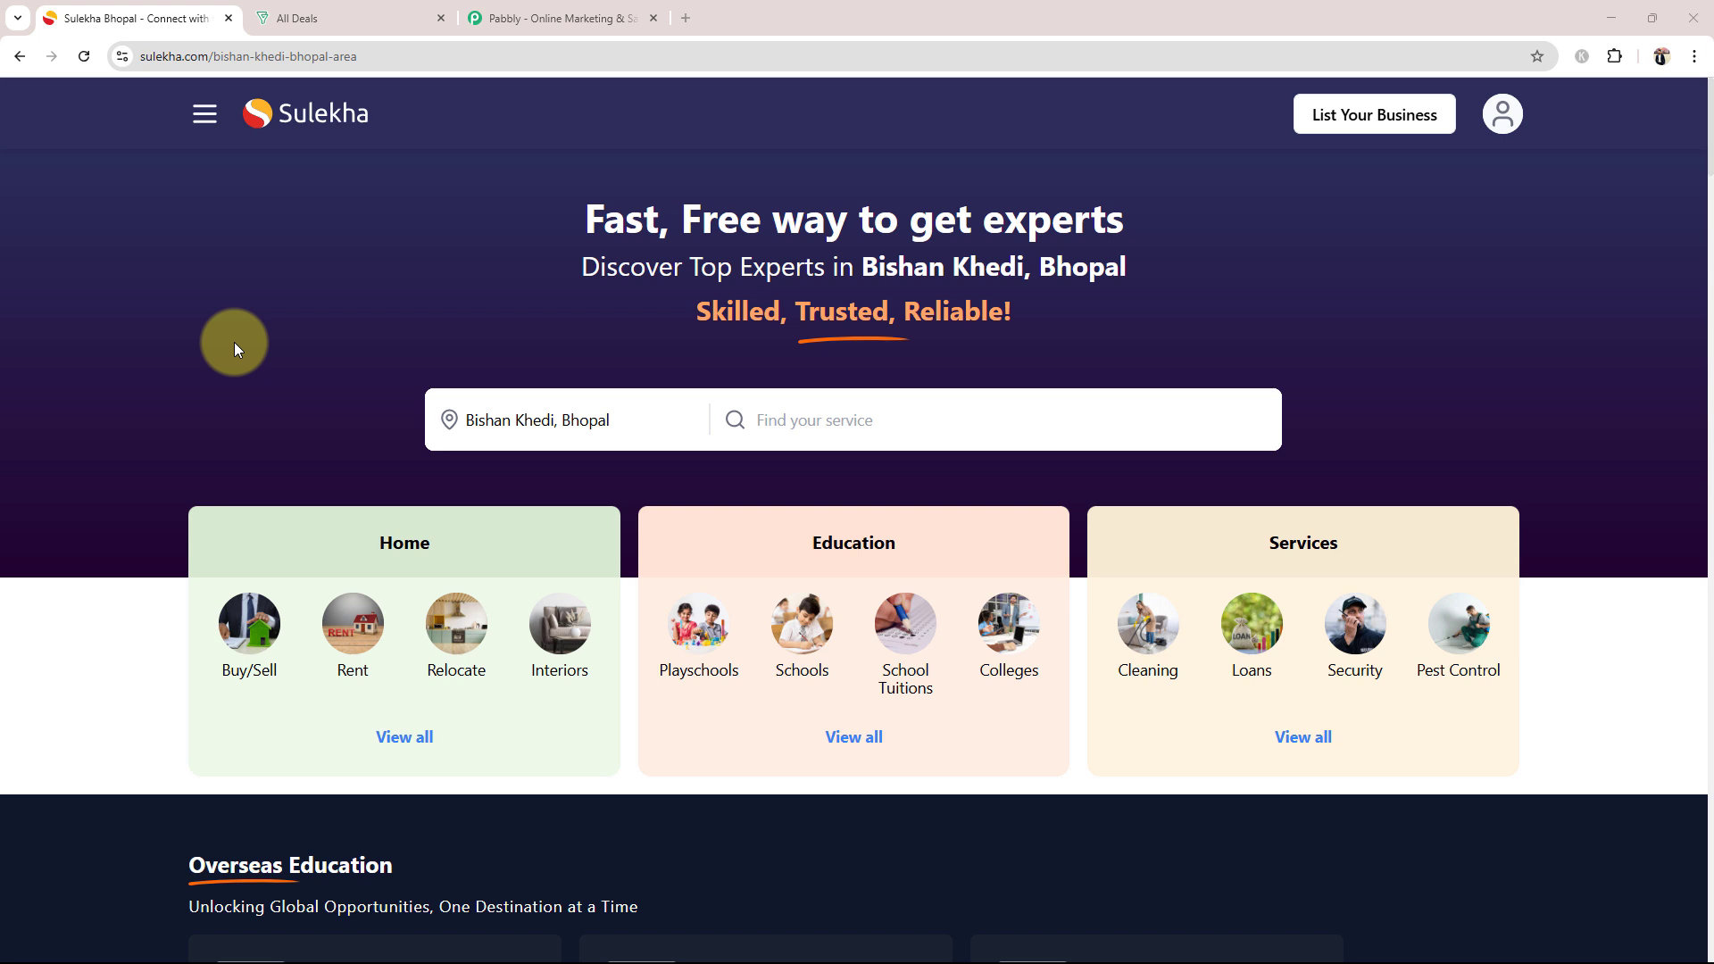
left_click(344, 16)
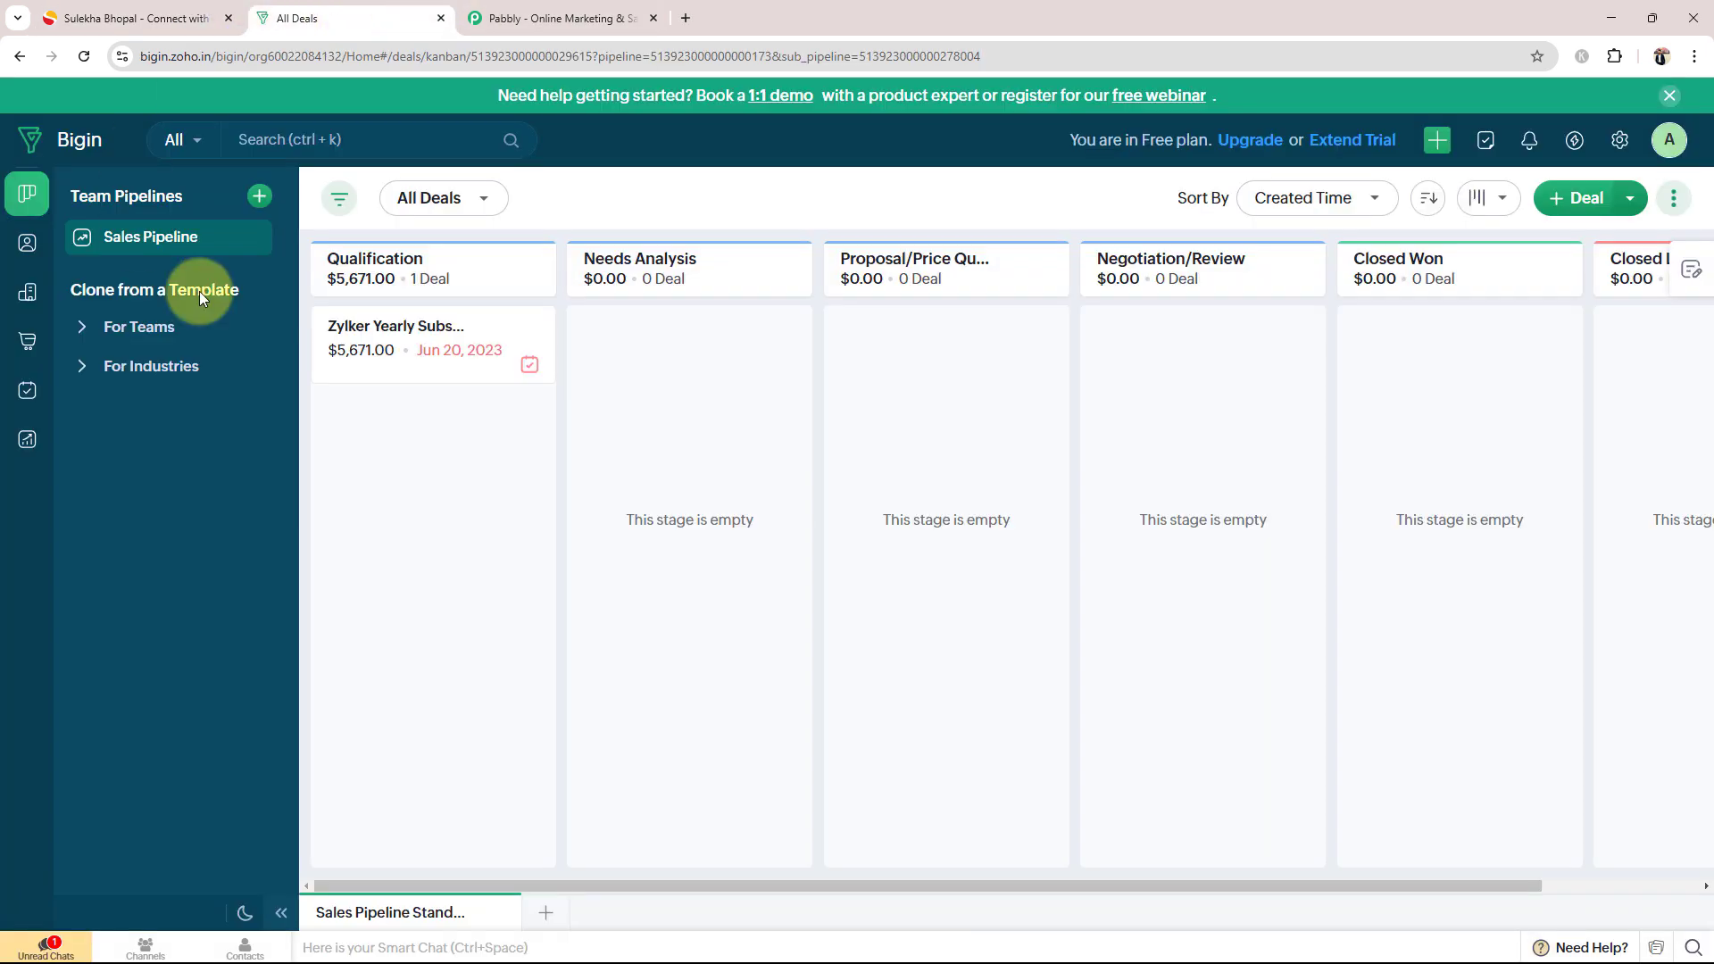
left_click(89, 16)
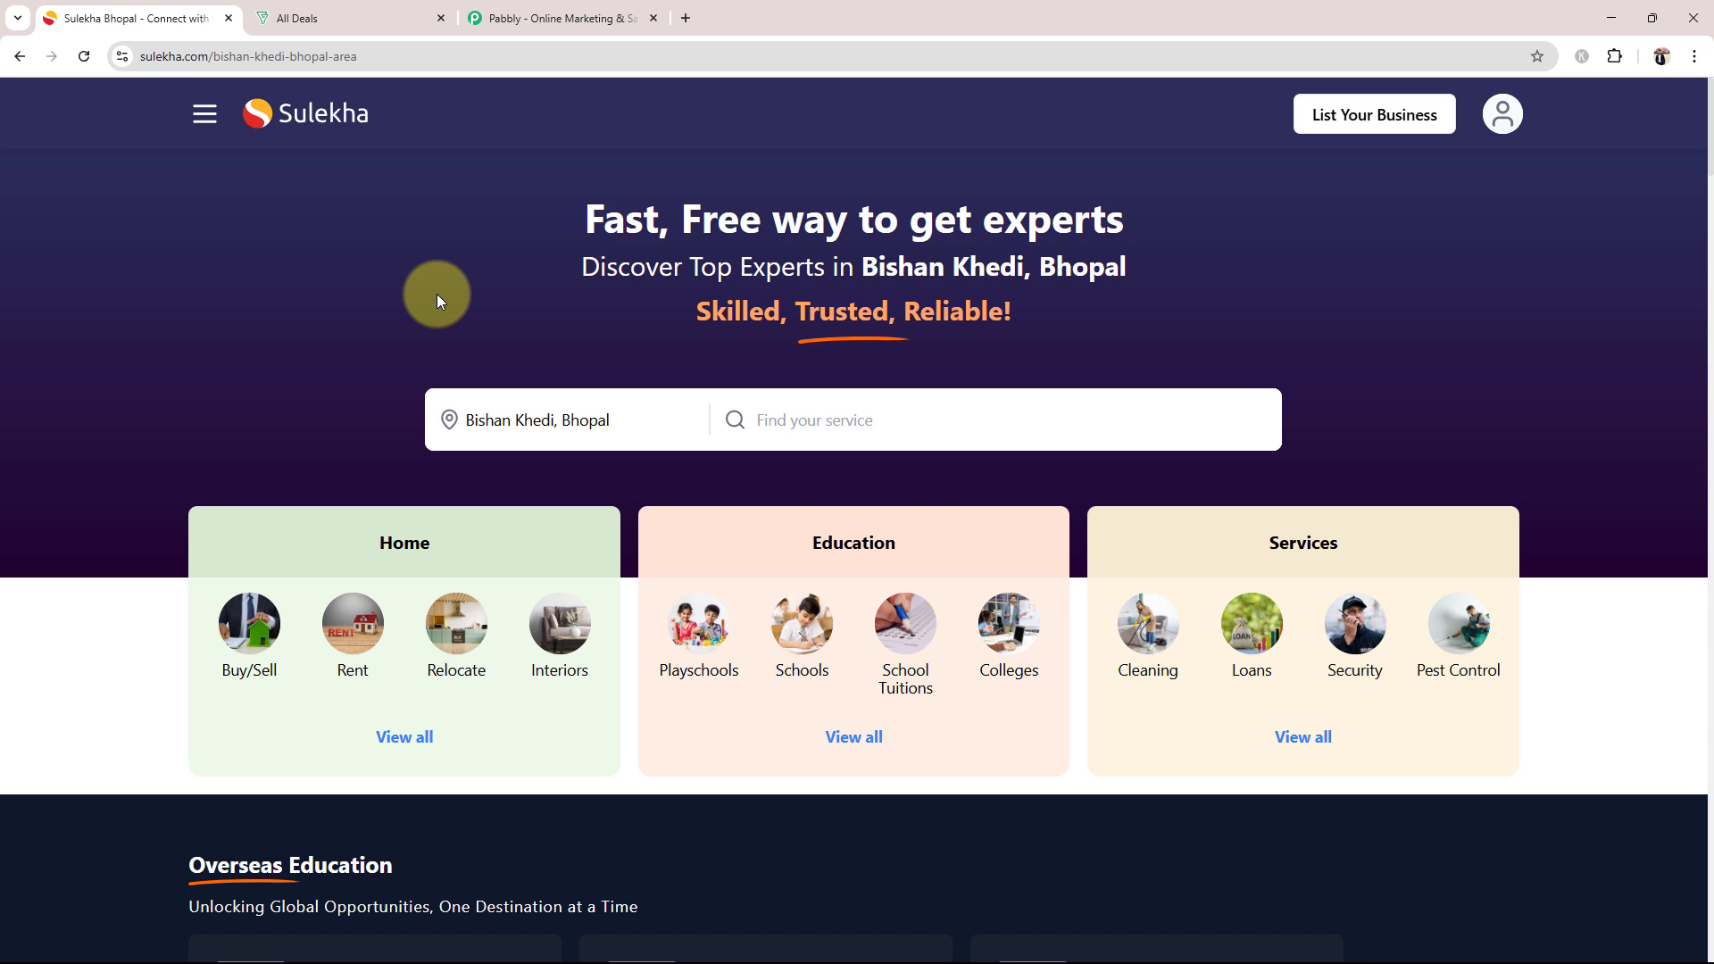
left_click(353, 16)
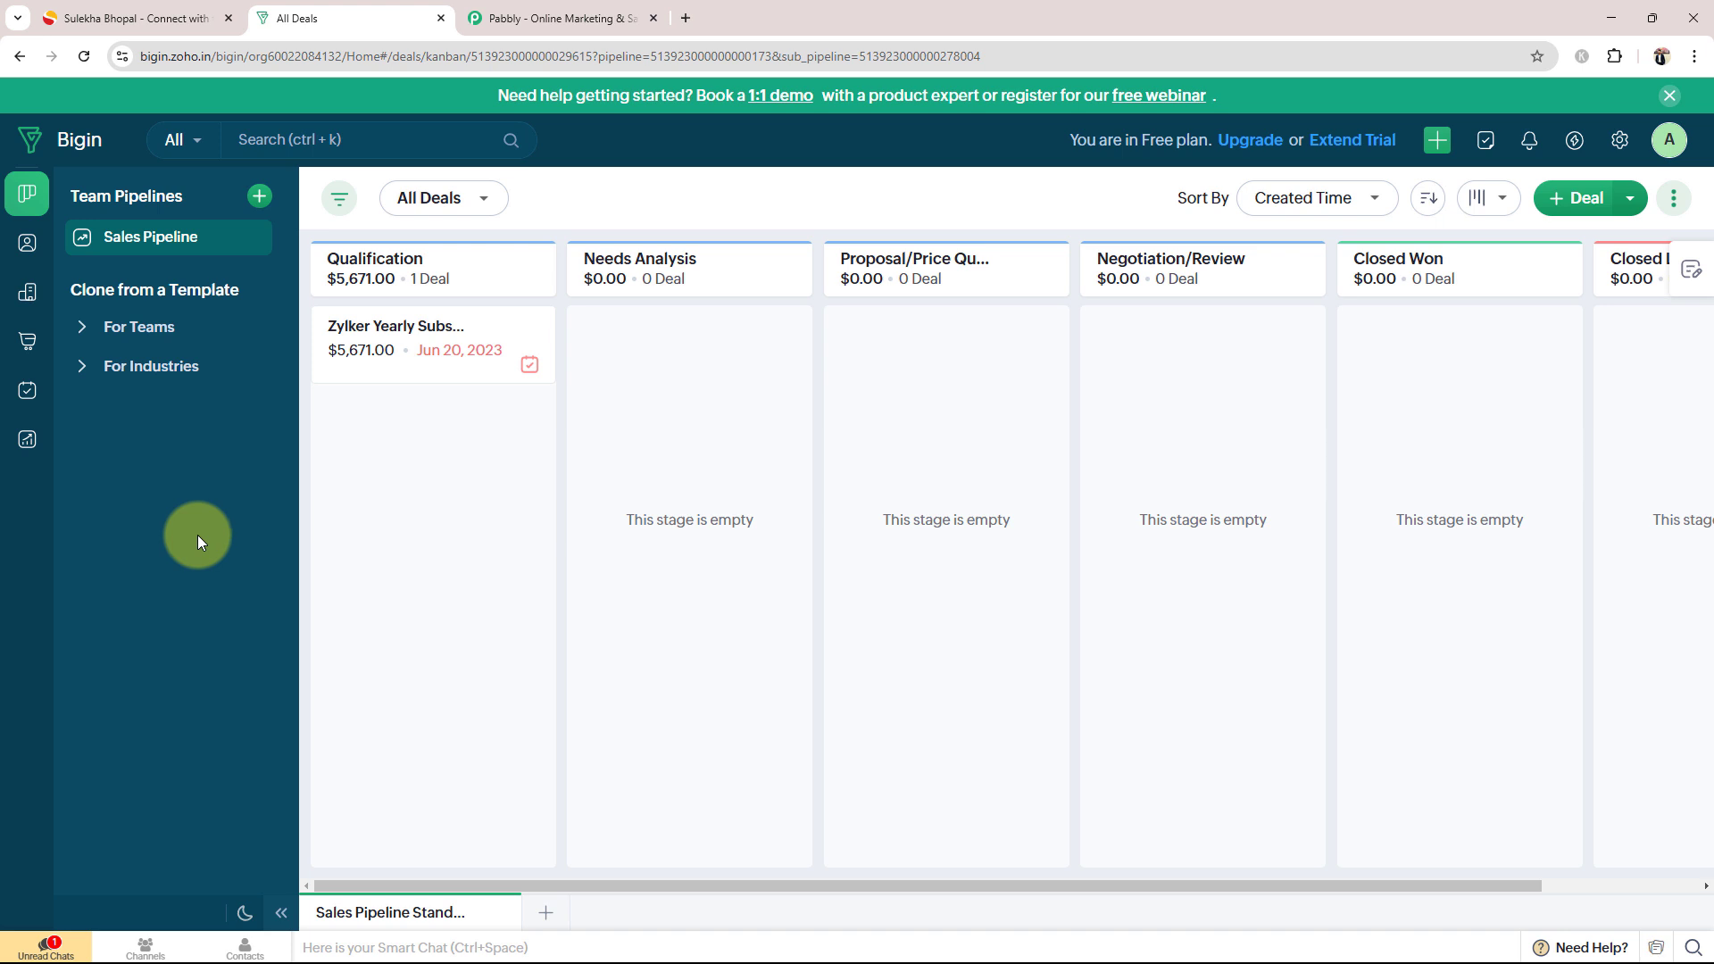
left_click(183, 18)
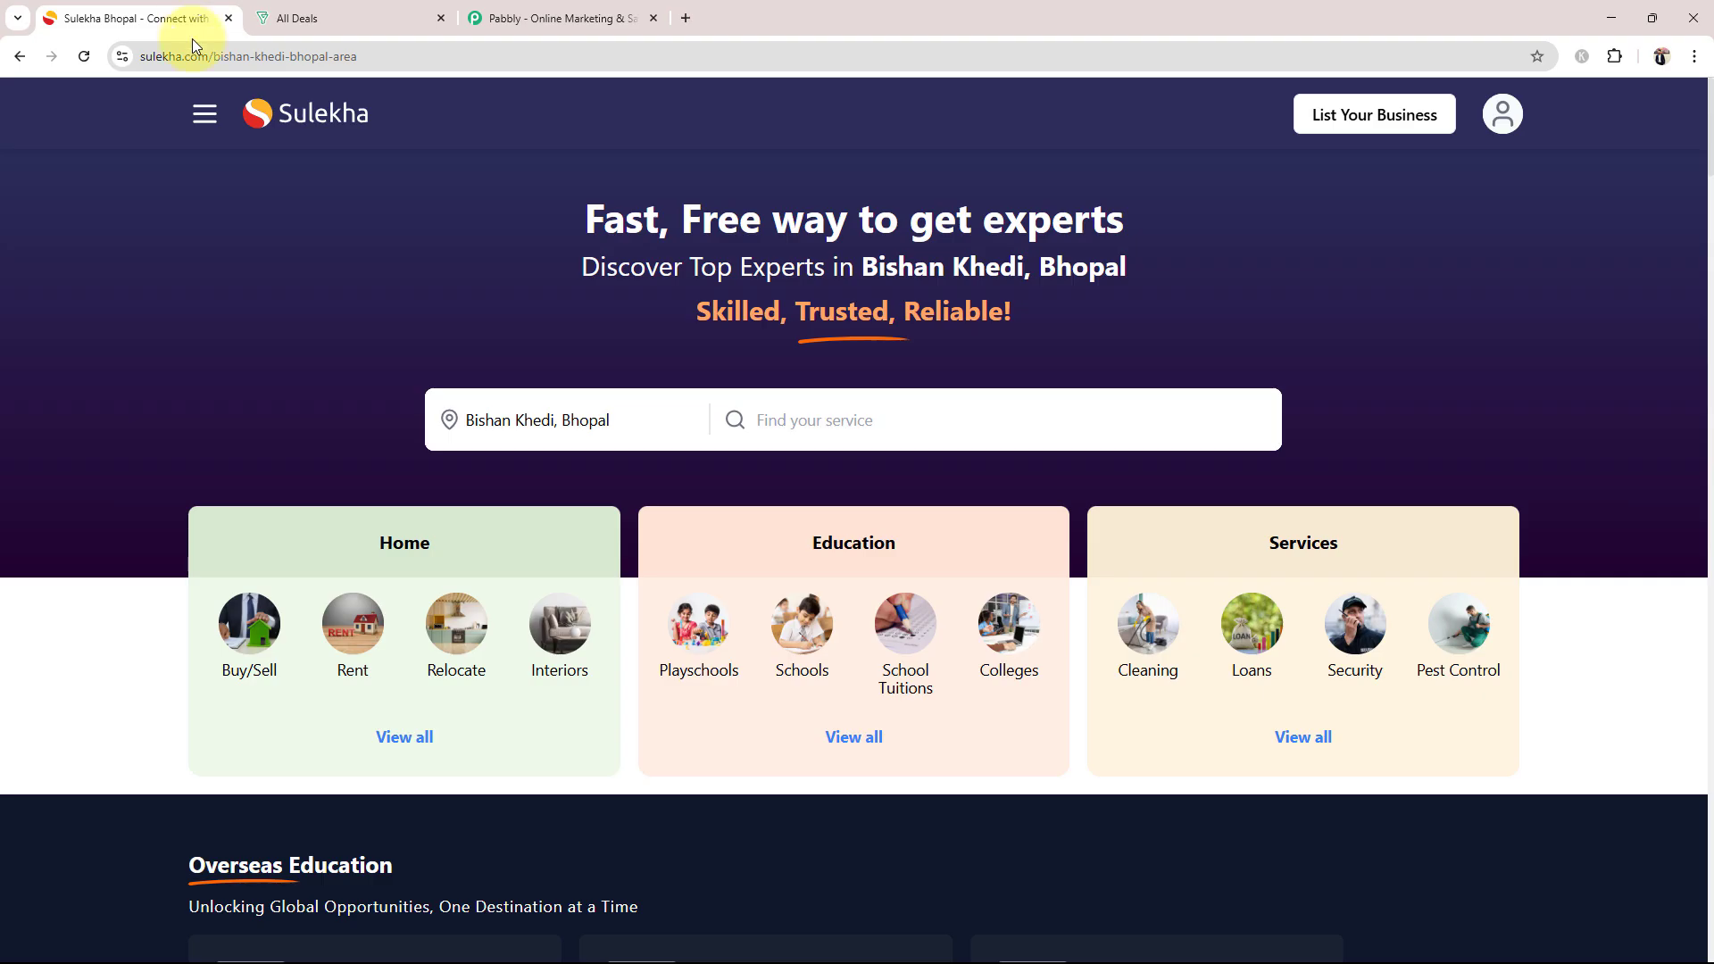
Step: Switch to the Pabbly website, sign in to the existing account and access Pabbly Connect from the list of apps
left_click(553, 16)
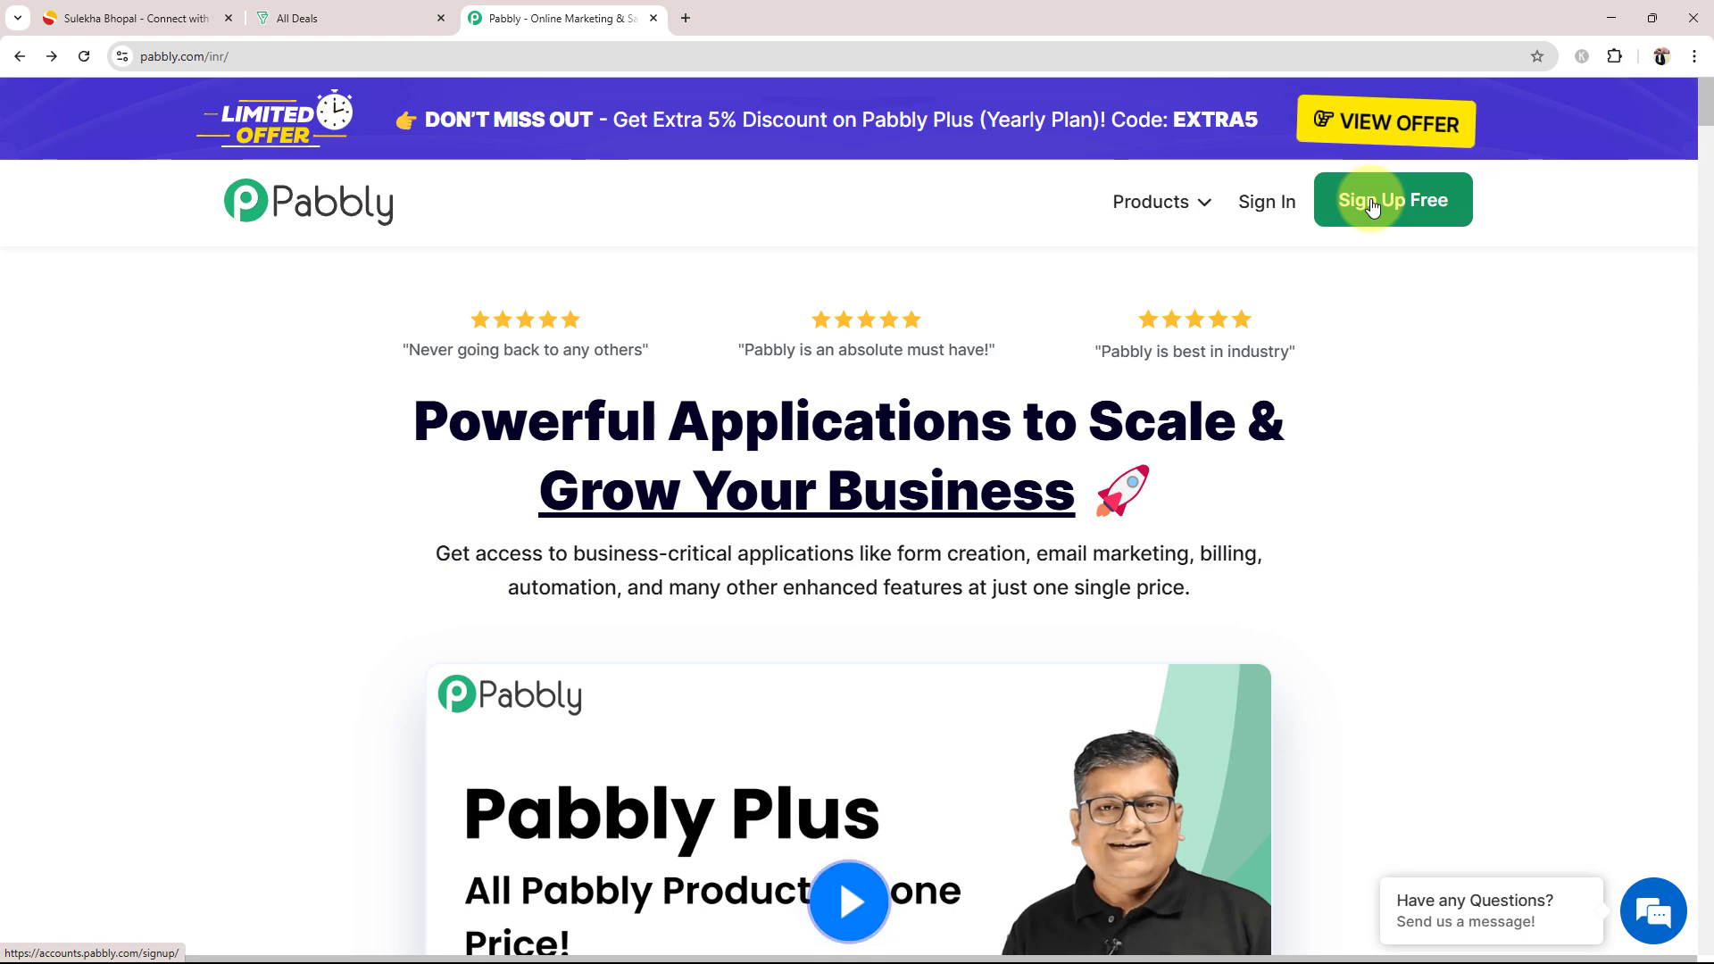
left_click(1294, 234)
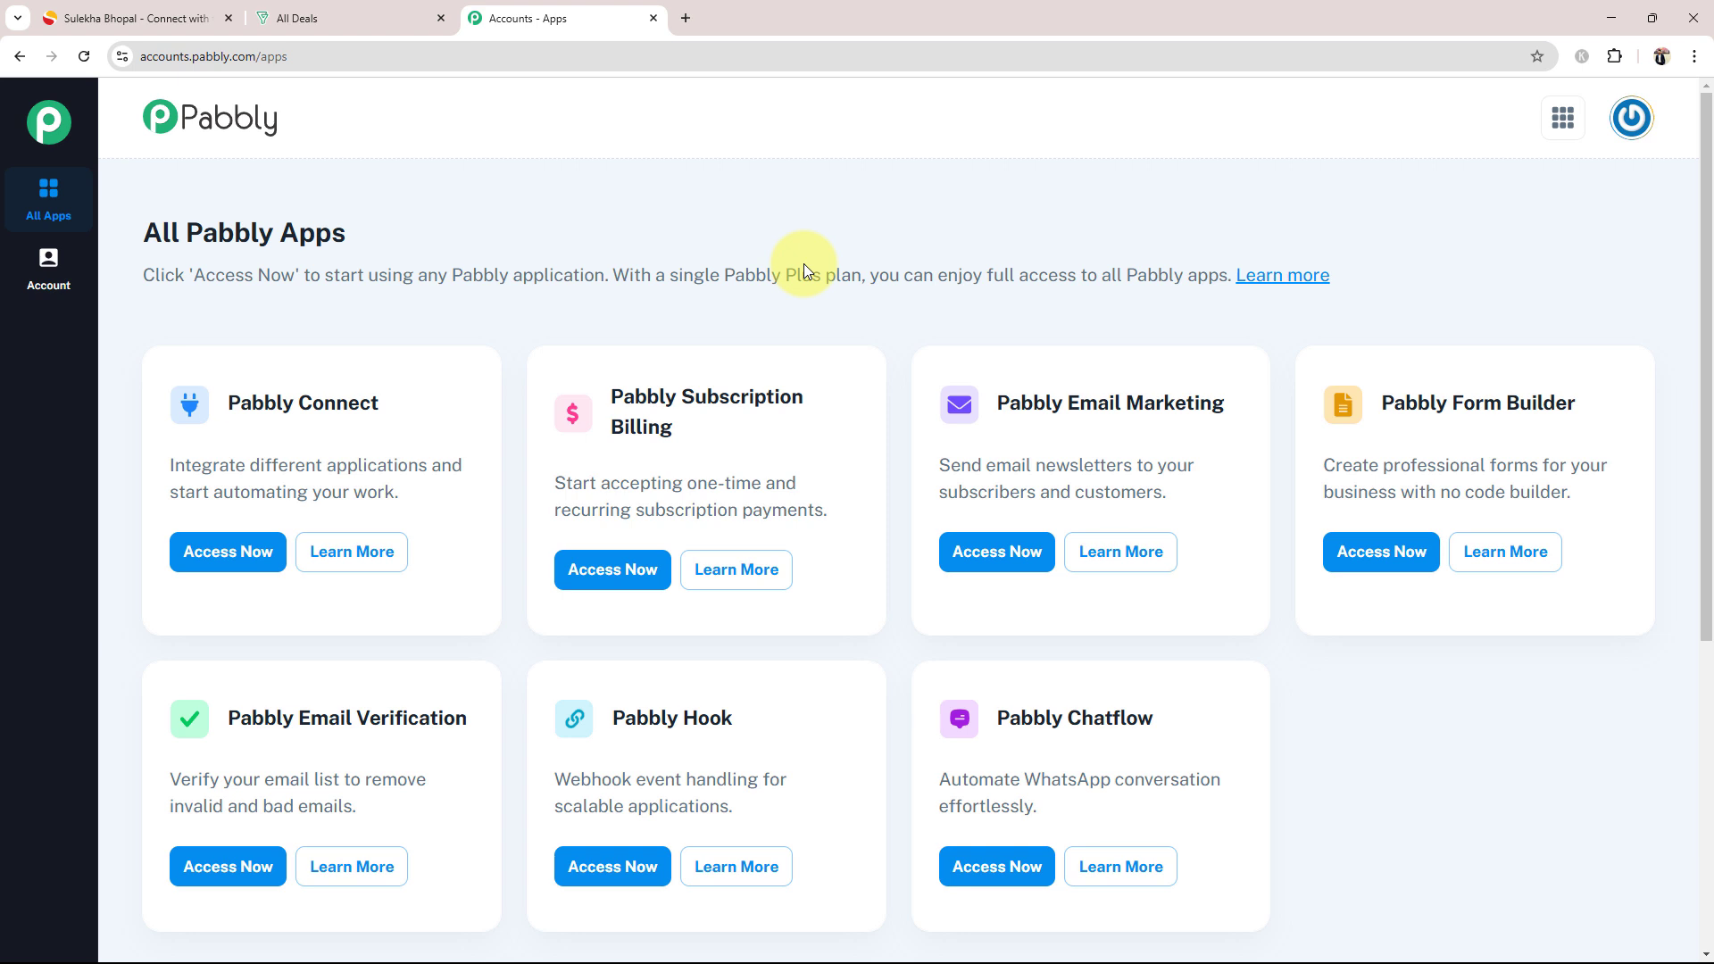
left_click_drag(253, 402, 380, 407)
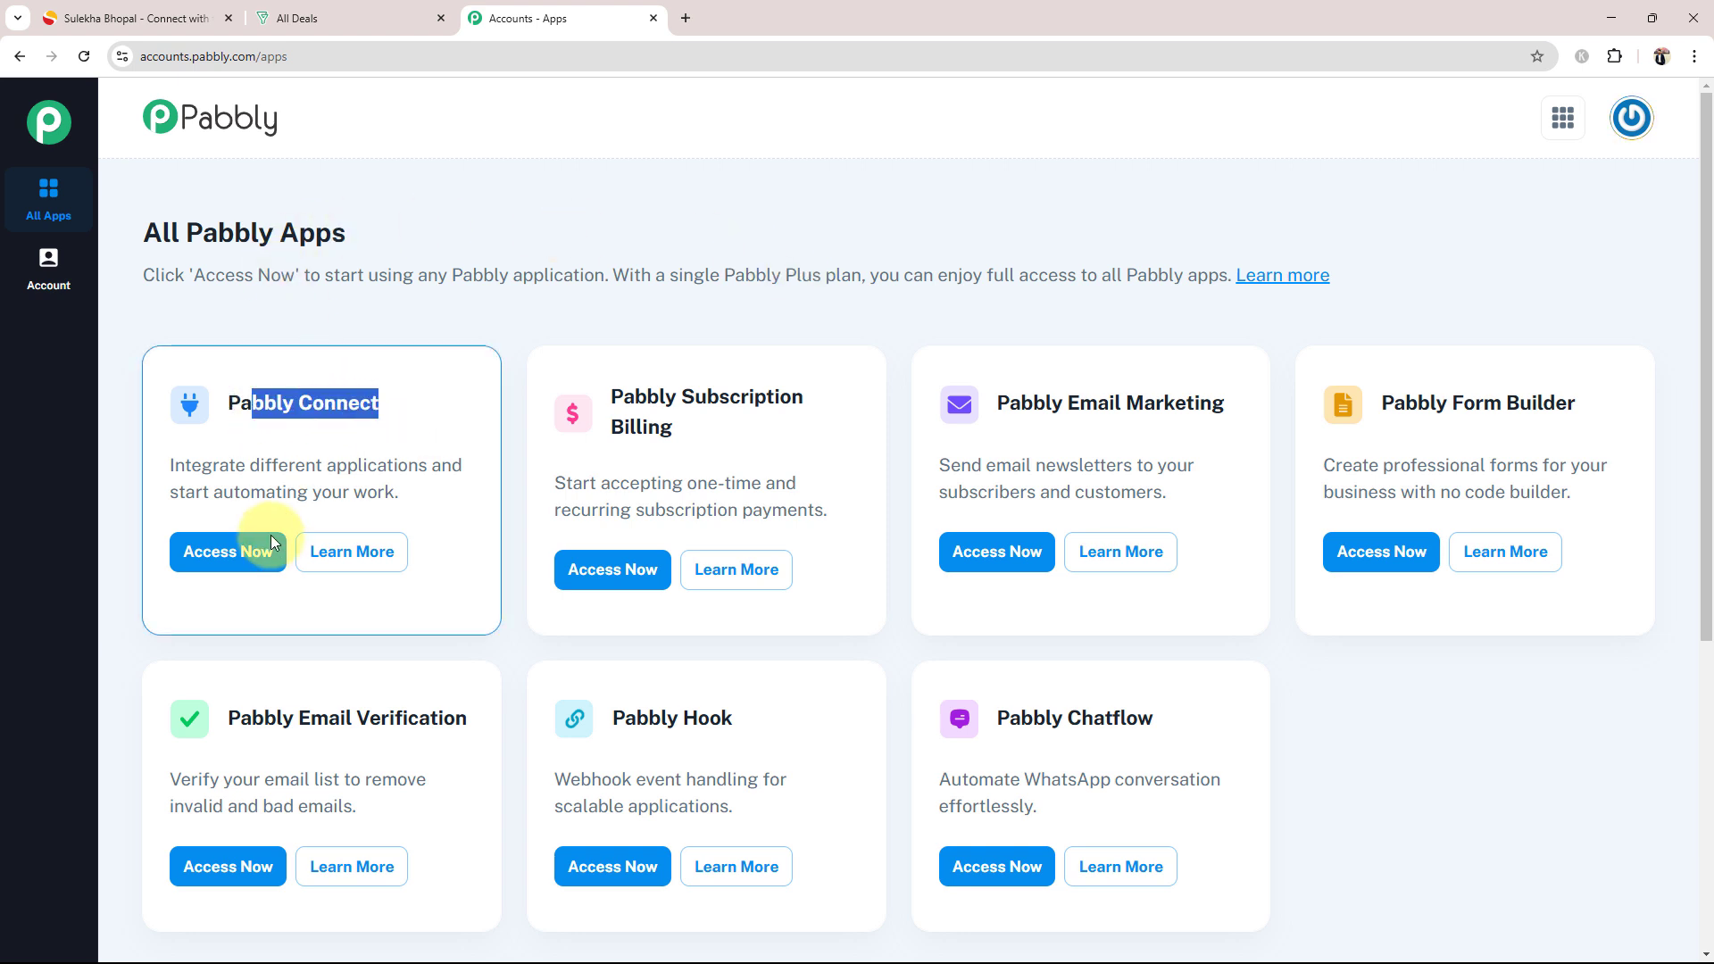
left_click(255, 552)
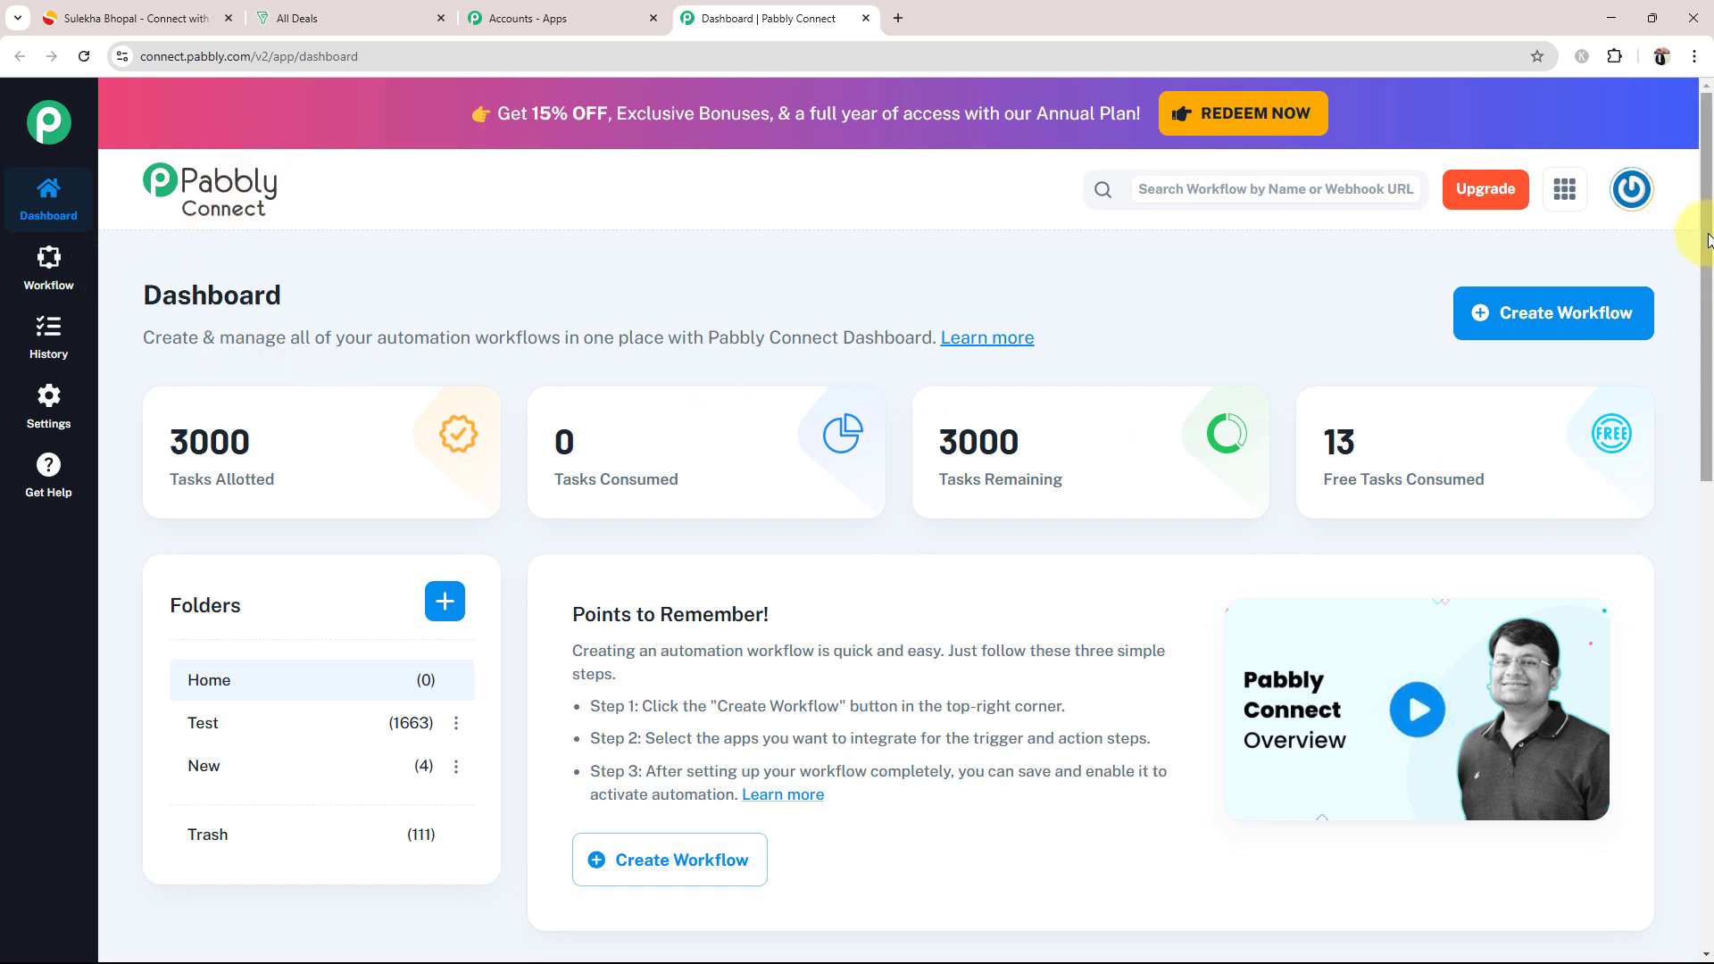
Step: Create a workflow named "Create Zoho Bigin Contact from Sulekha Lead" in the Home folder
left_click(1529, 309)
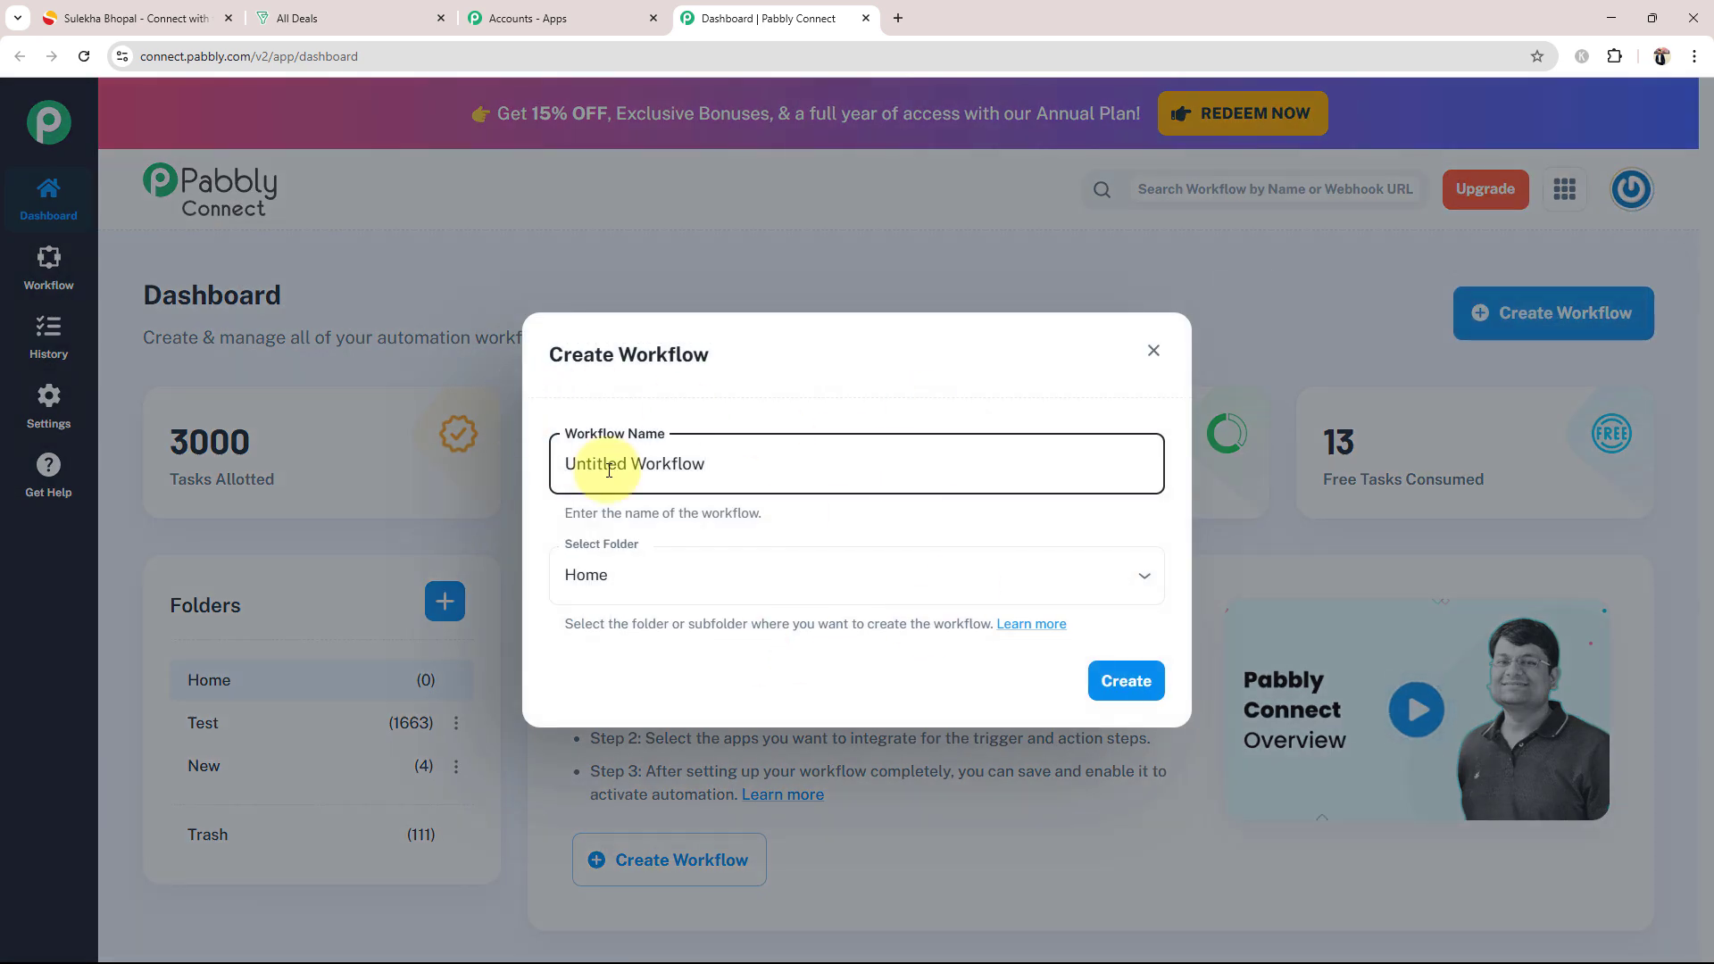
left_click_drag(765, 463, 476, 464)
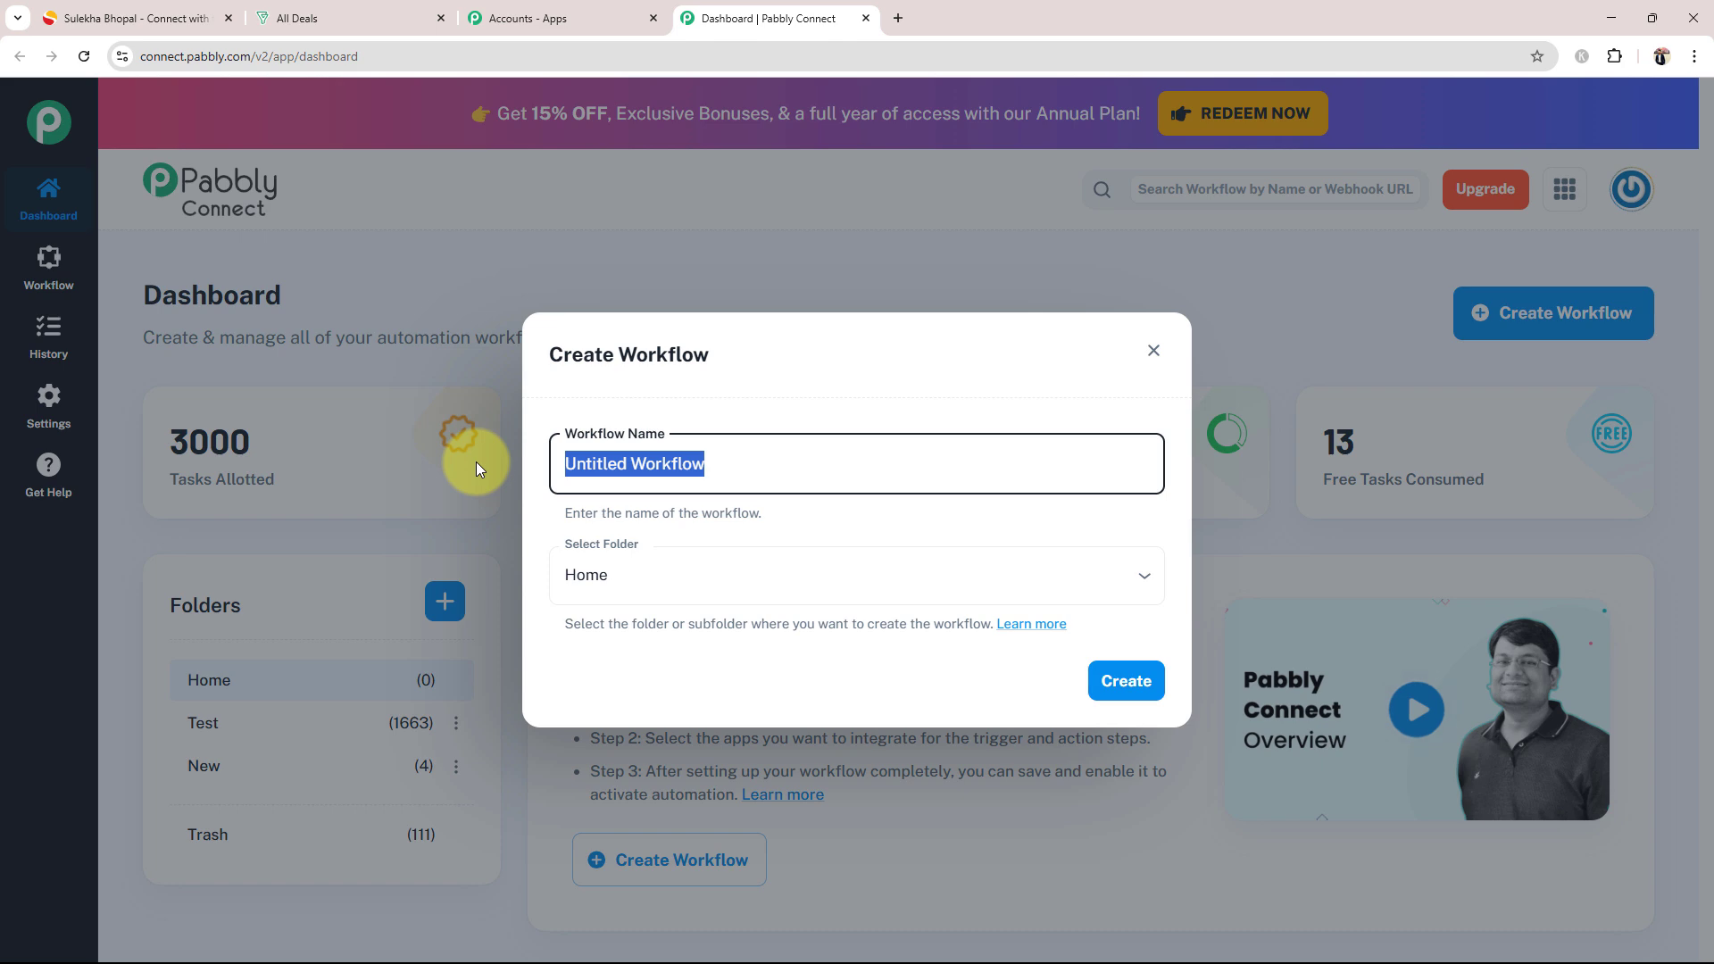
key("BackSpace")
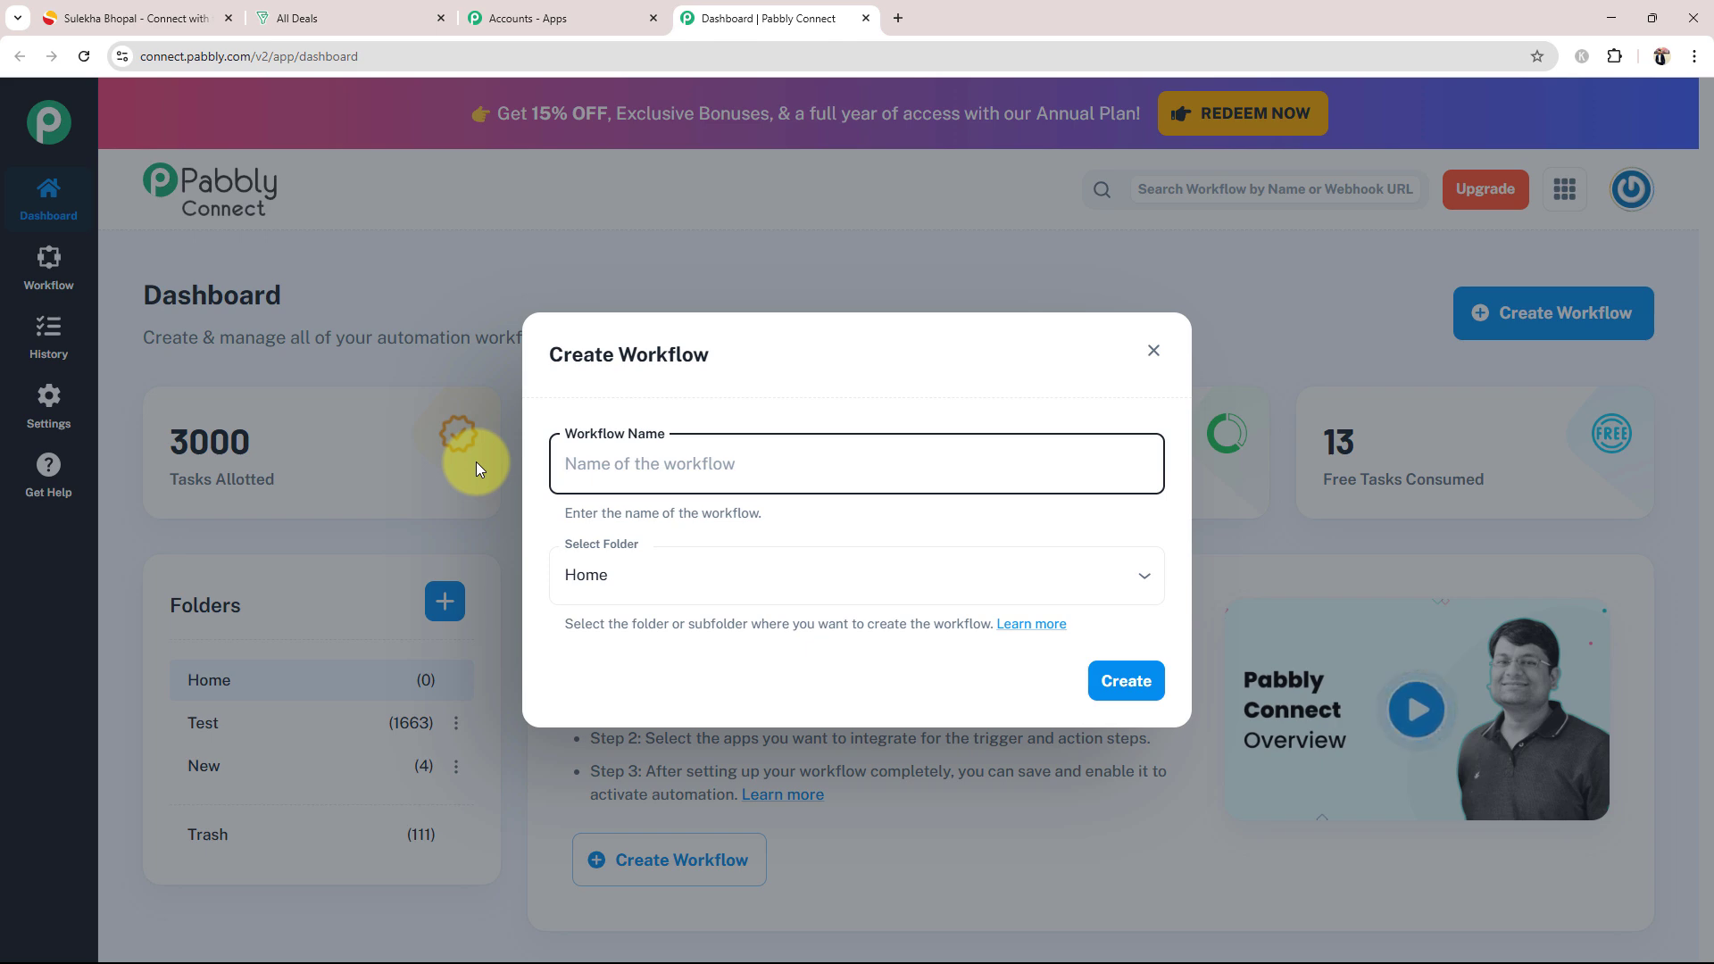
type("Create Zoho Bigin Contact from Sulekha Lead")
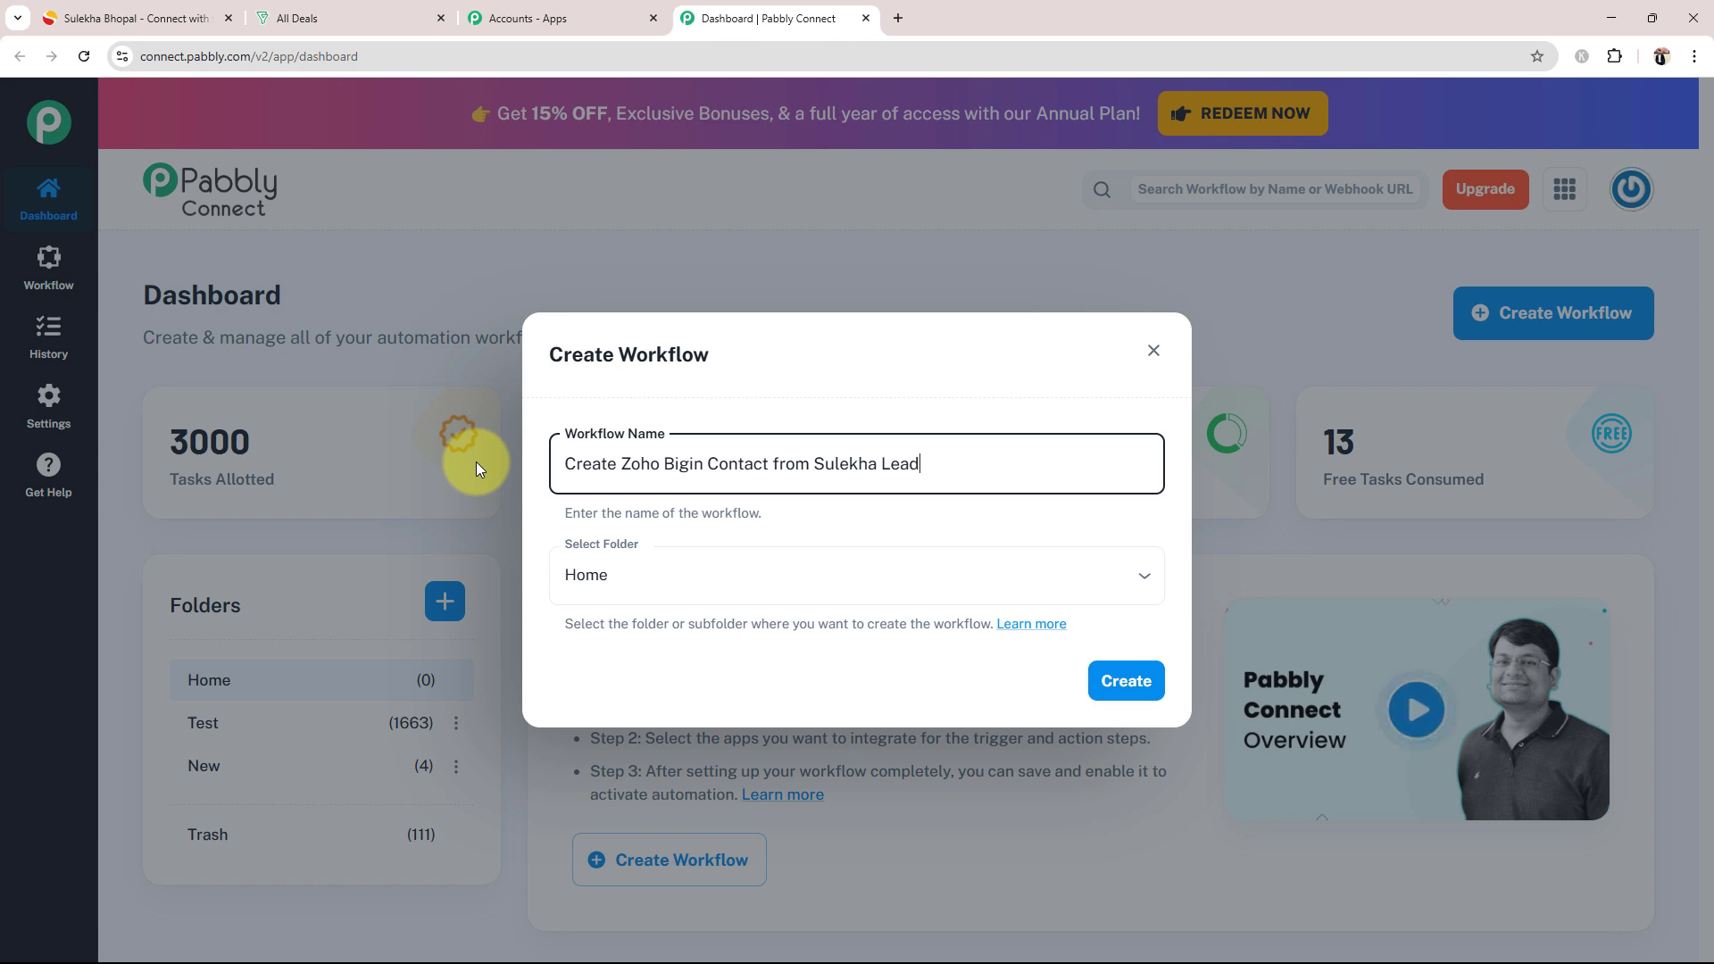
left_click(638, 557)
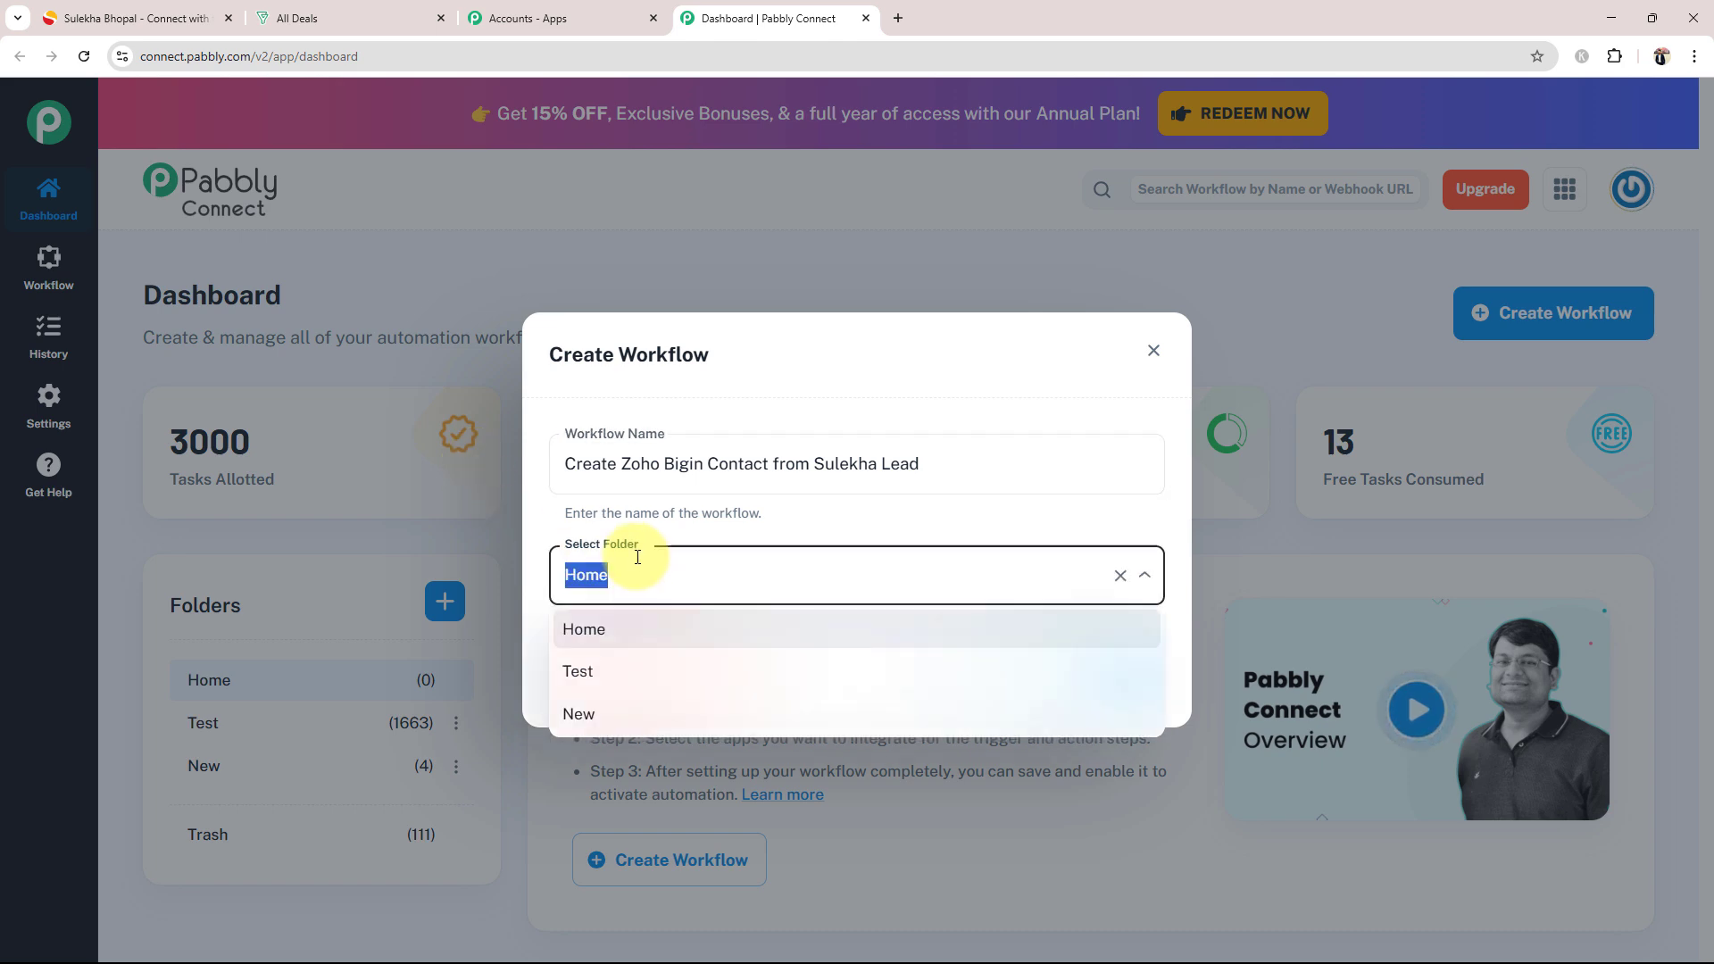
left_click(581, 641)
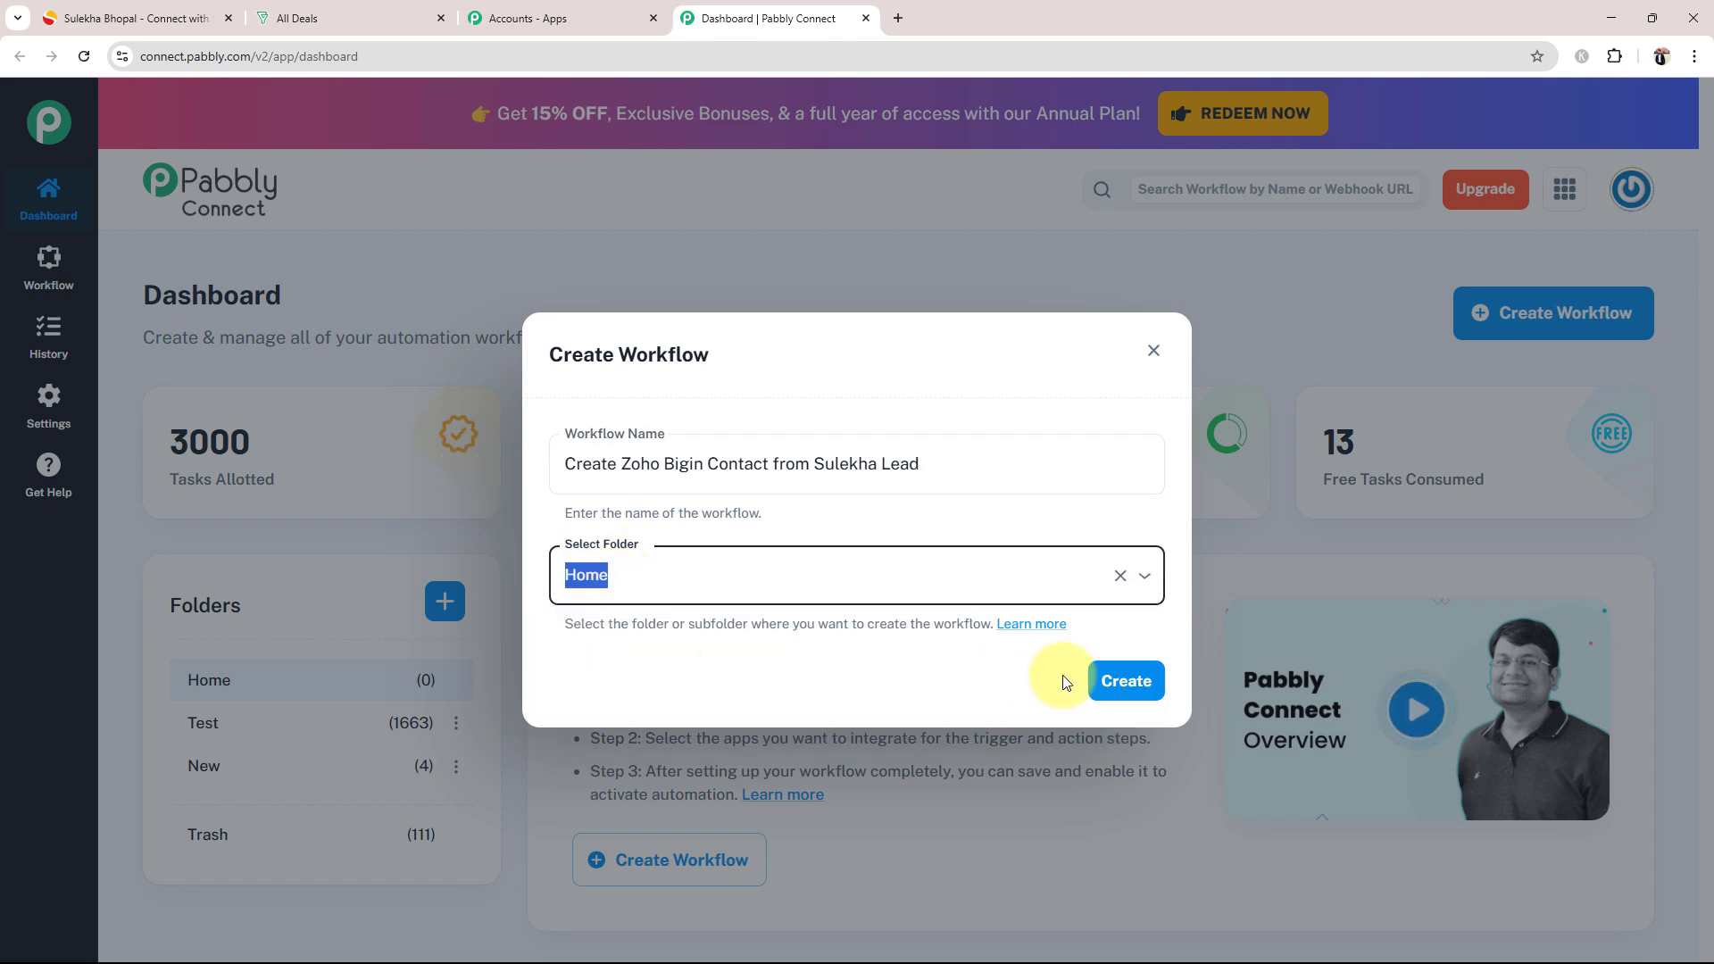
left_click(1098, 684)
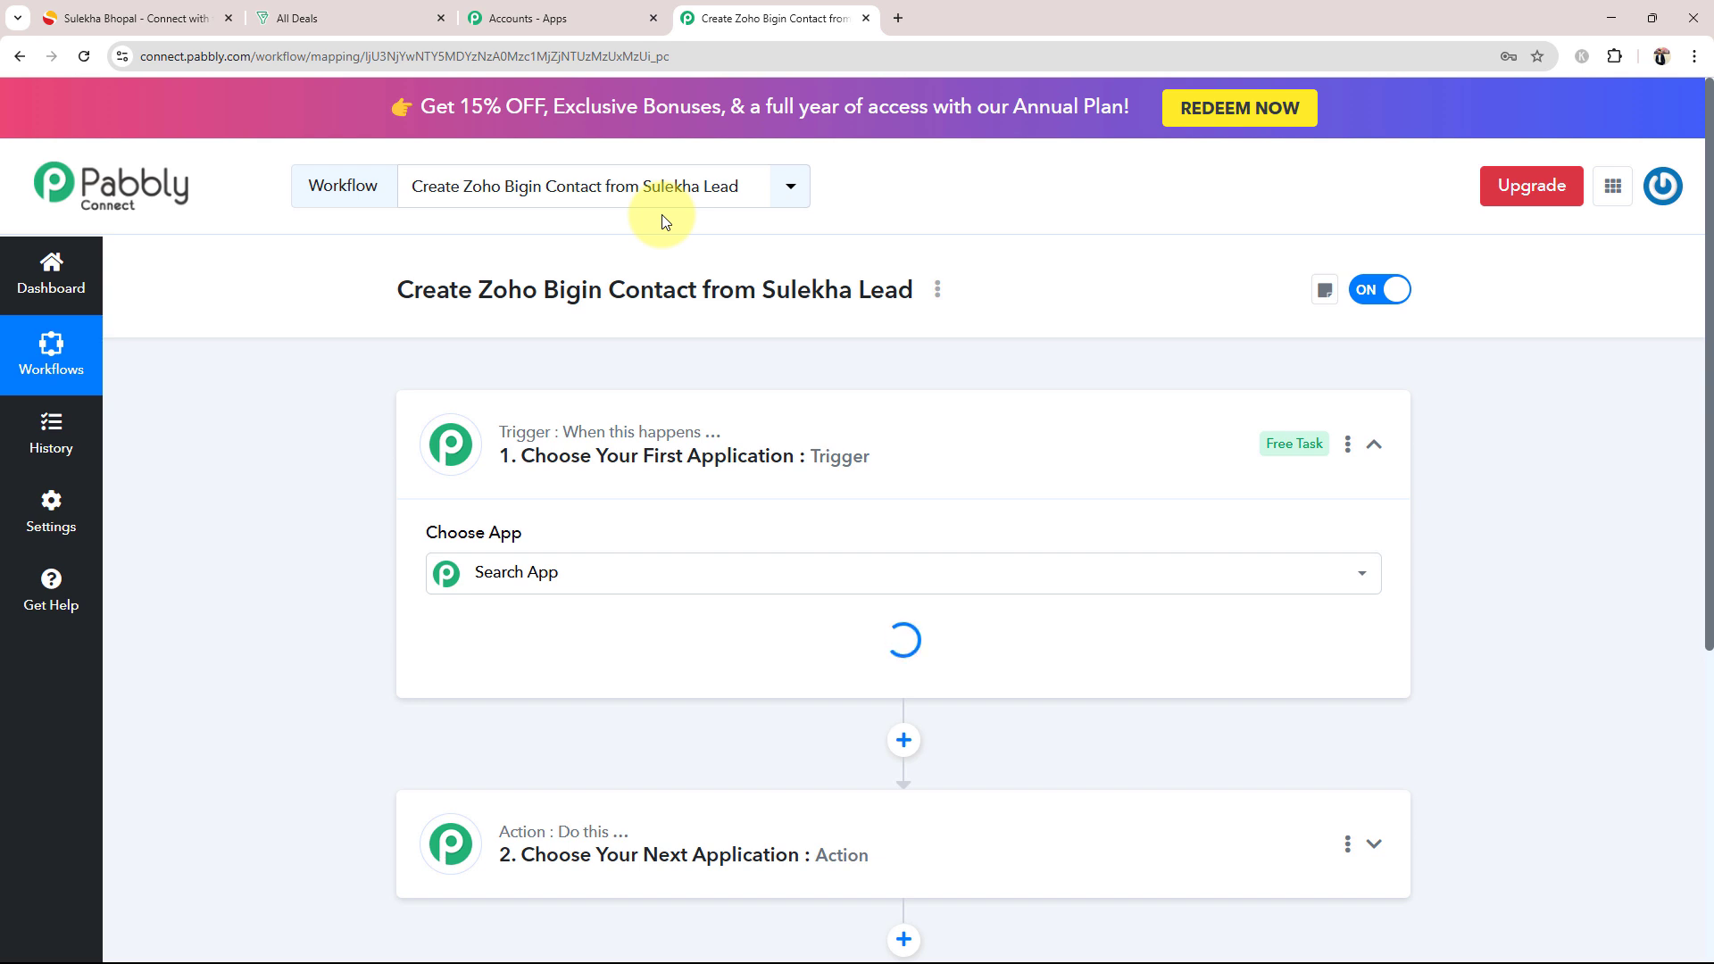
left_click(776, 459)
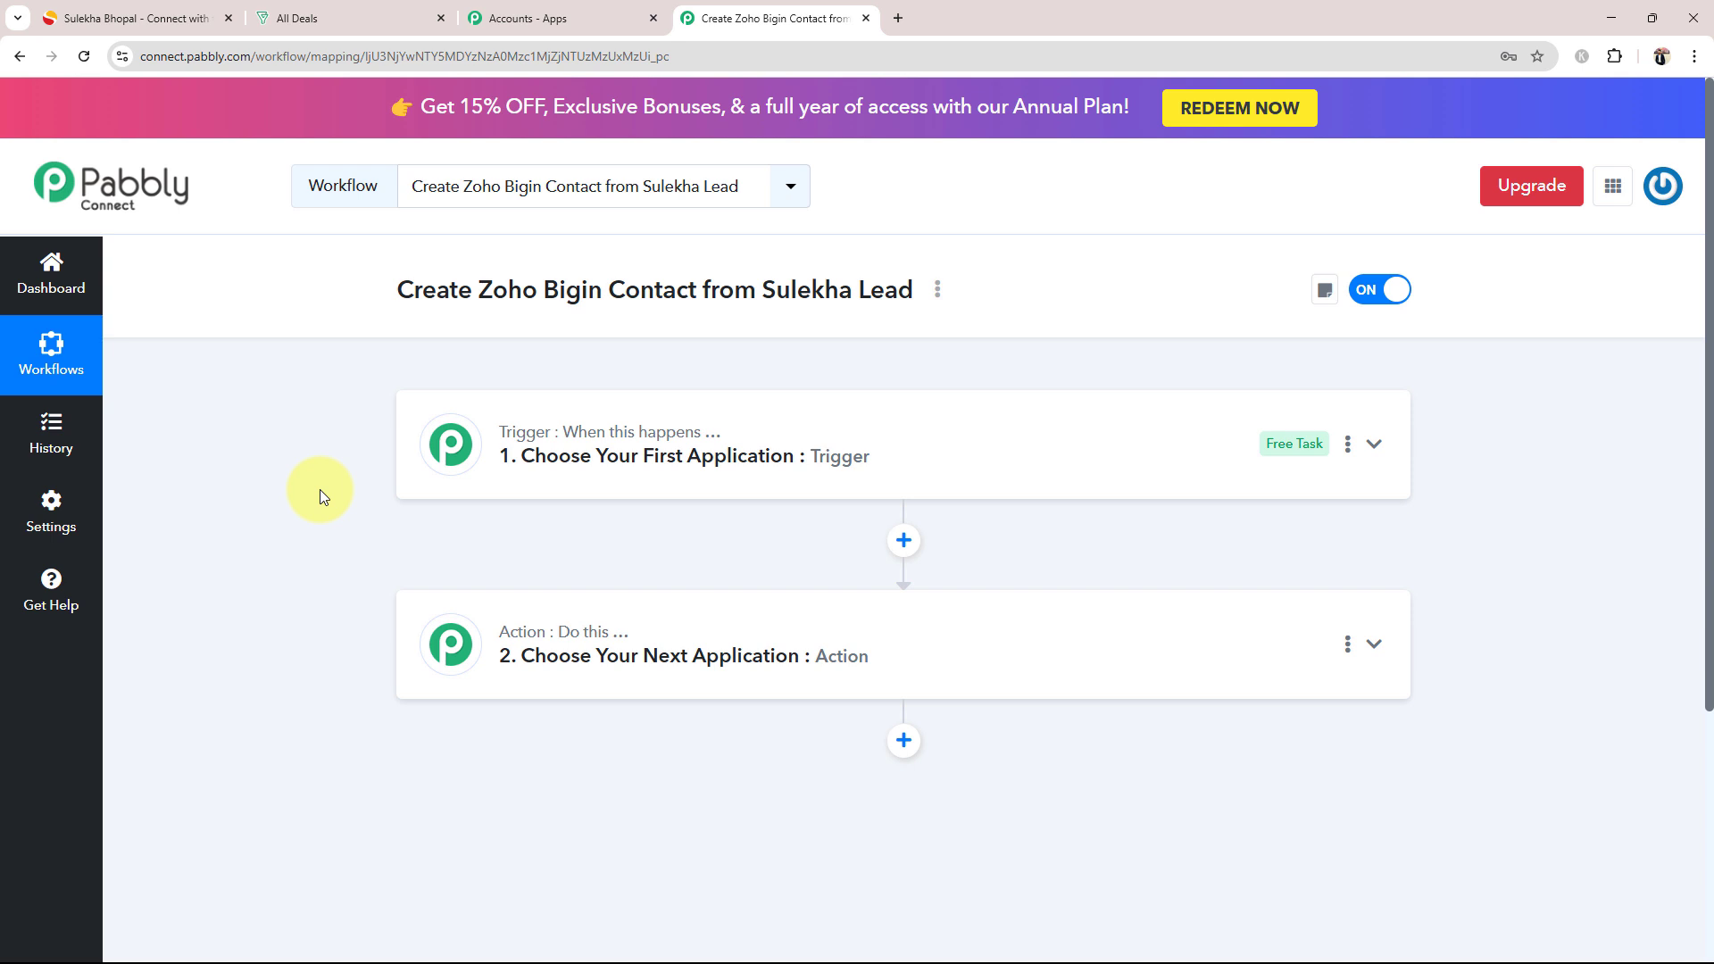
left_click(134, 18)
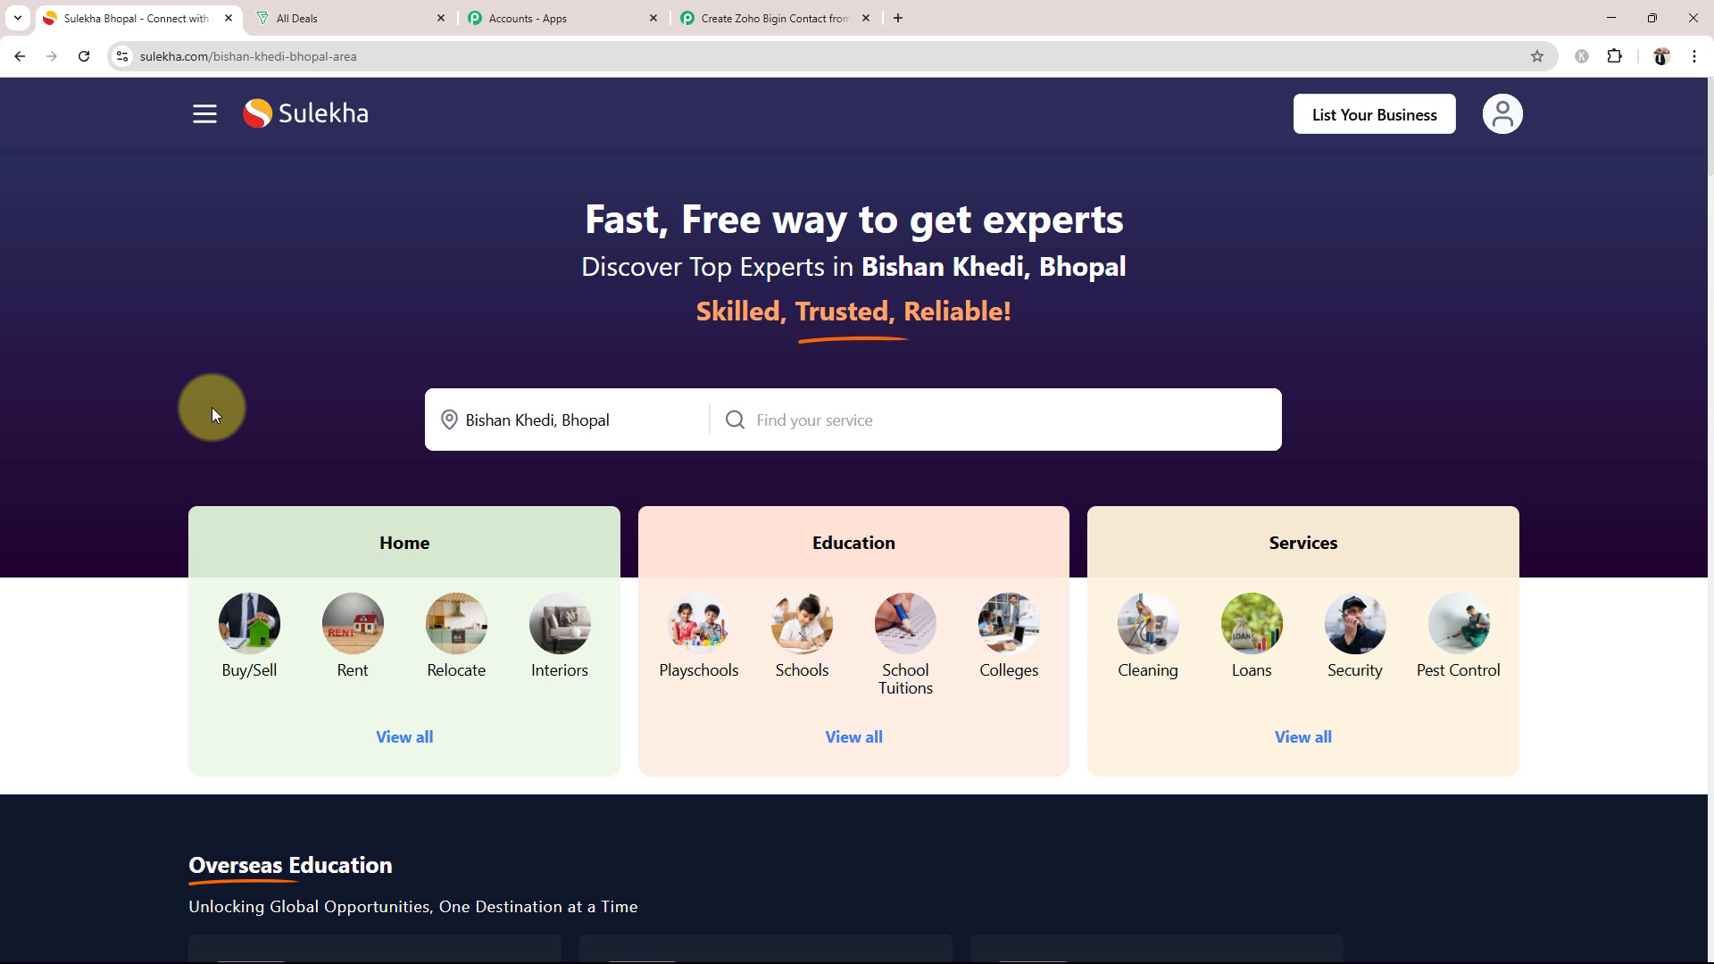
left_click(314, 22)
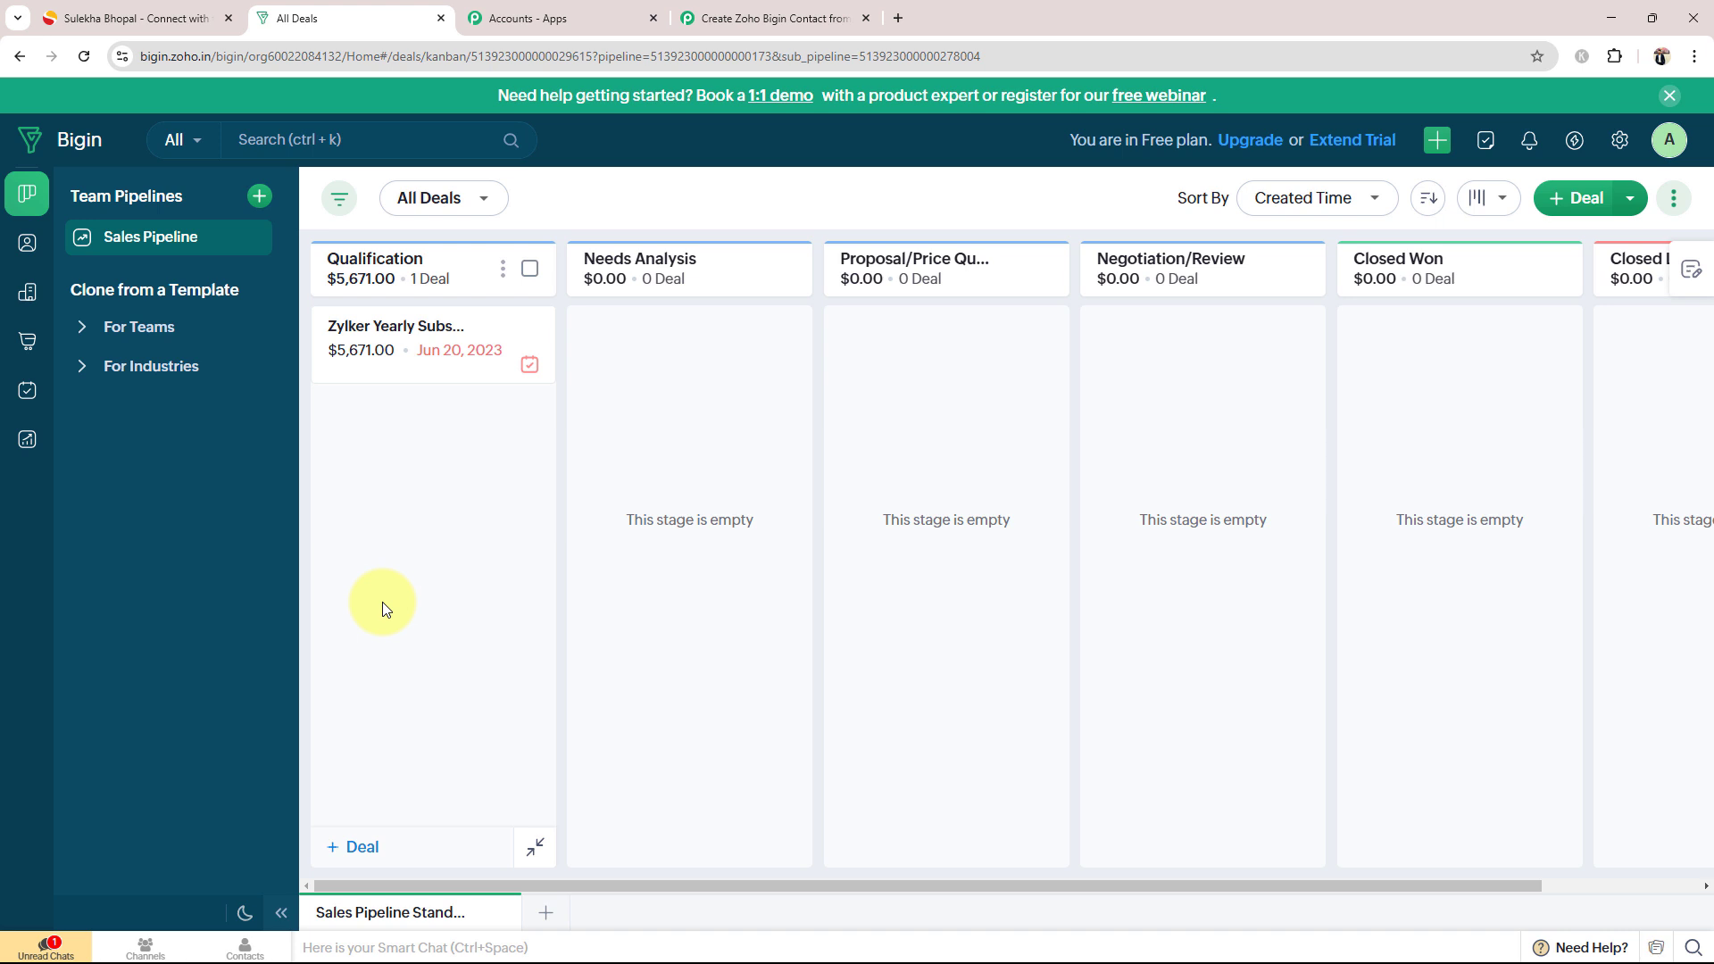
left_click(754, 18)
Step: Set the workflow's trigger app to Sulekha with the New Leads event, and collapse the trigger step
left_click(530, 461)
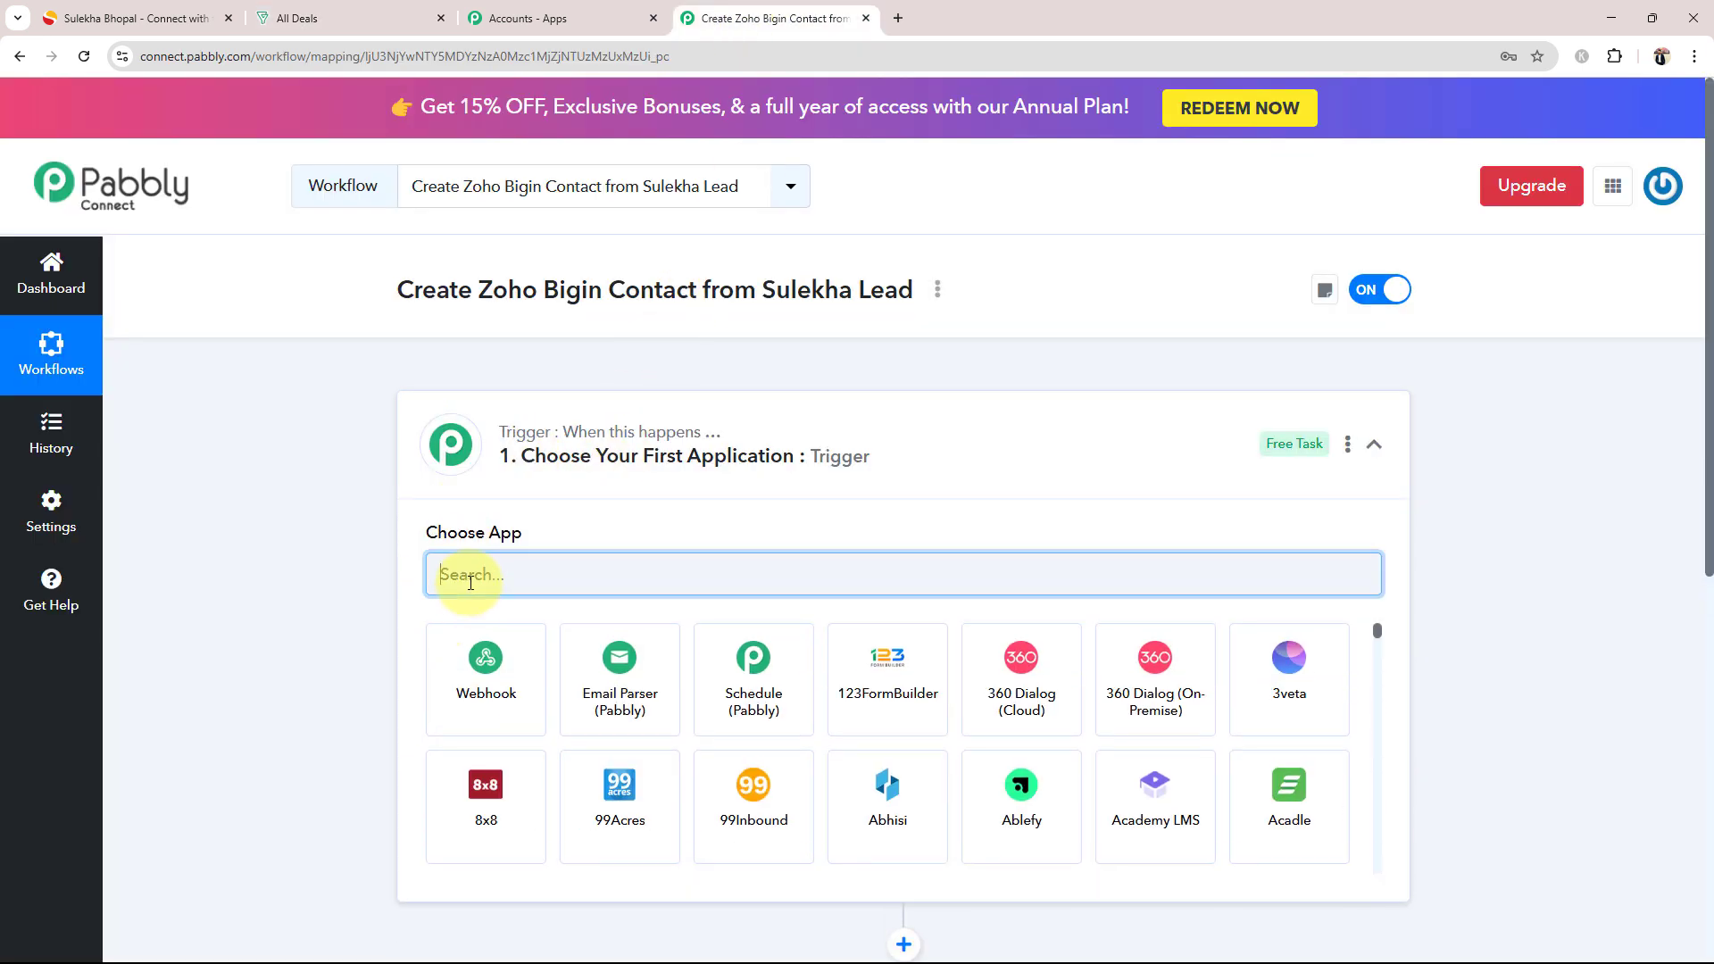
type("S")
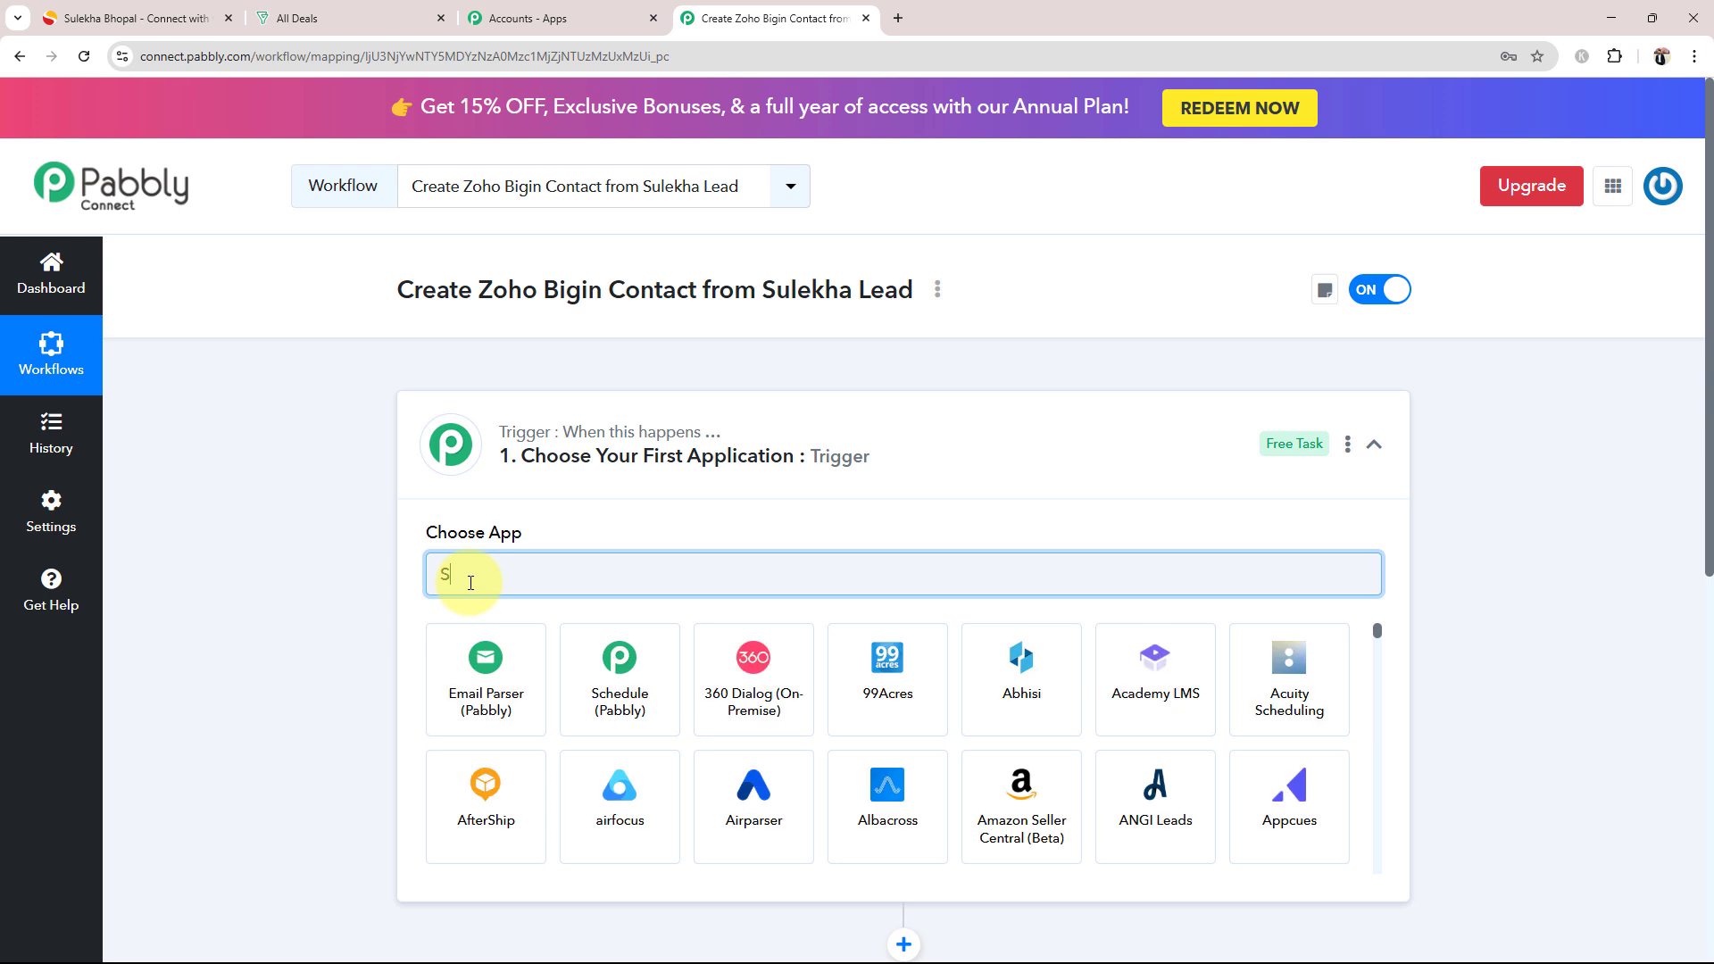
type("ule")
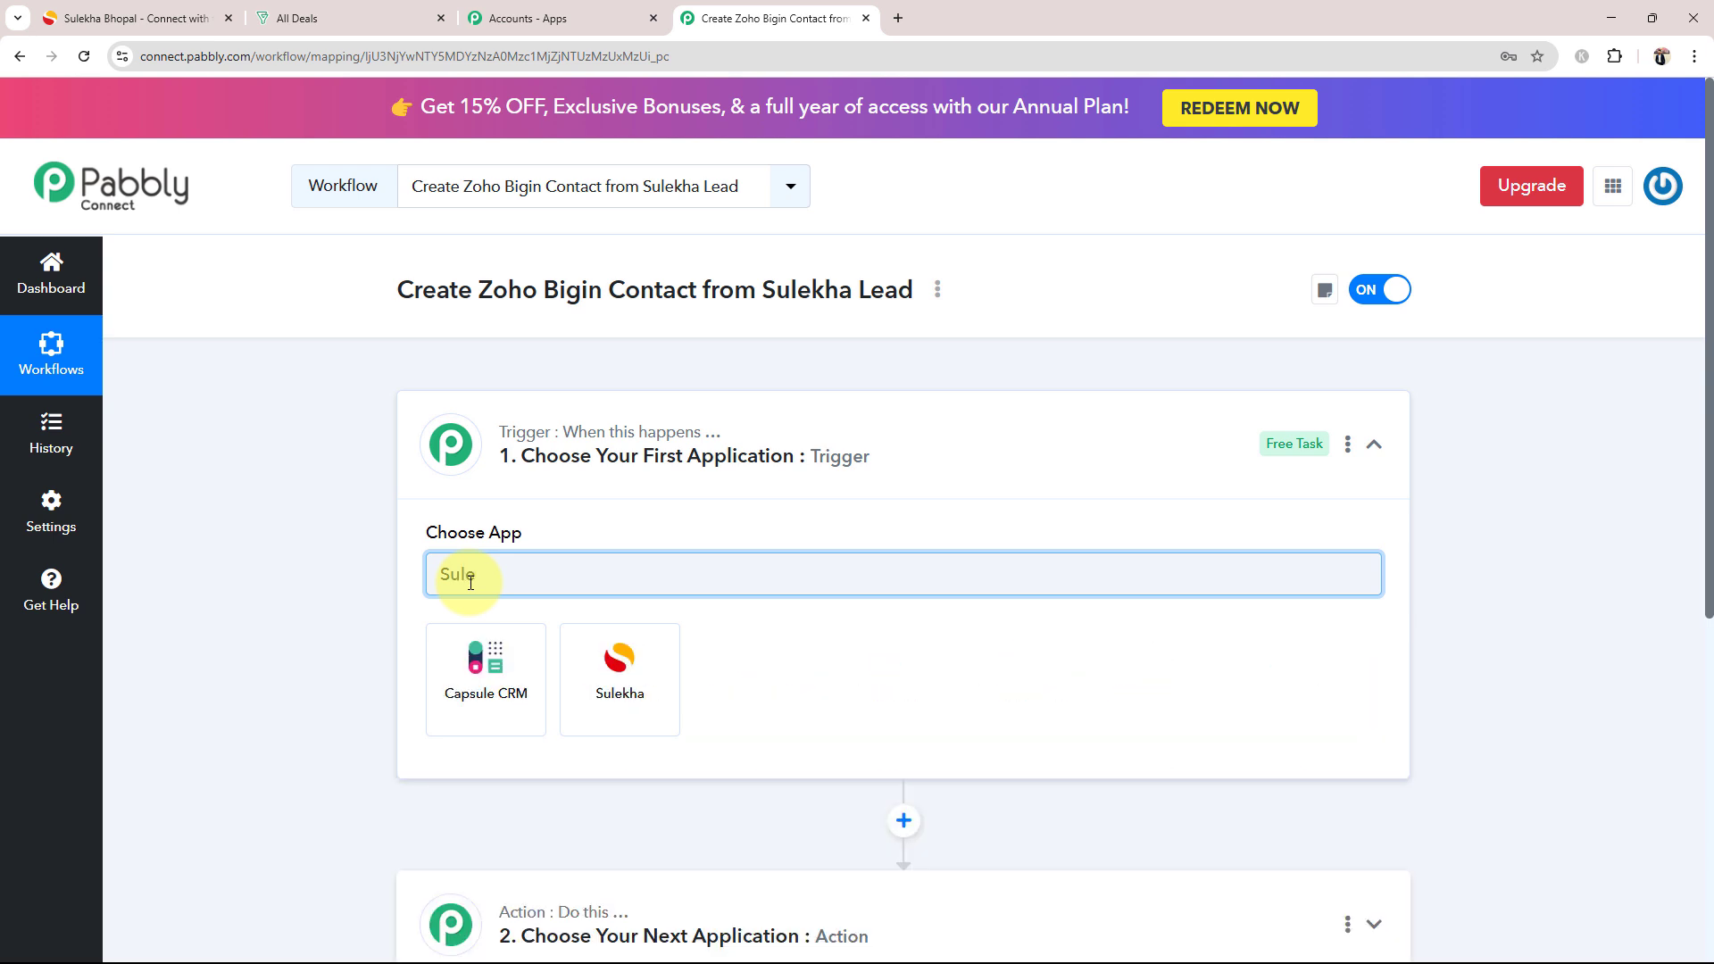
left_click(629, 710)
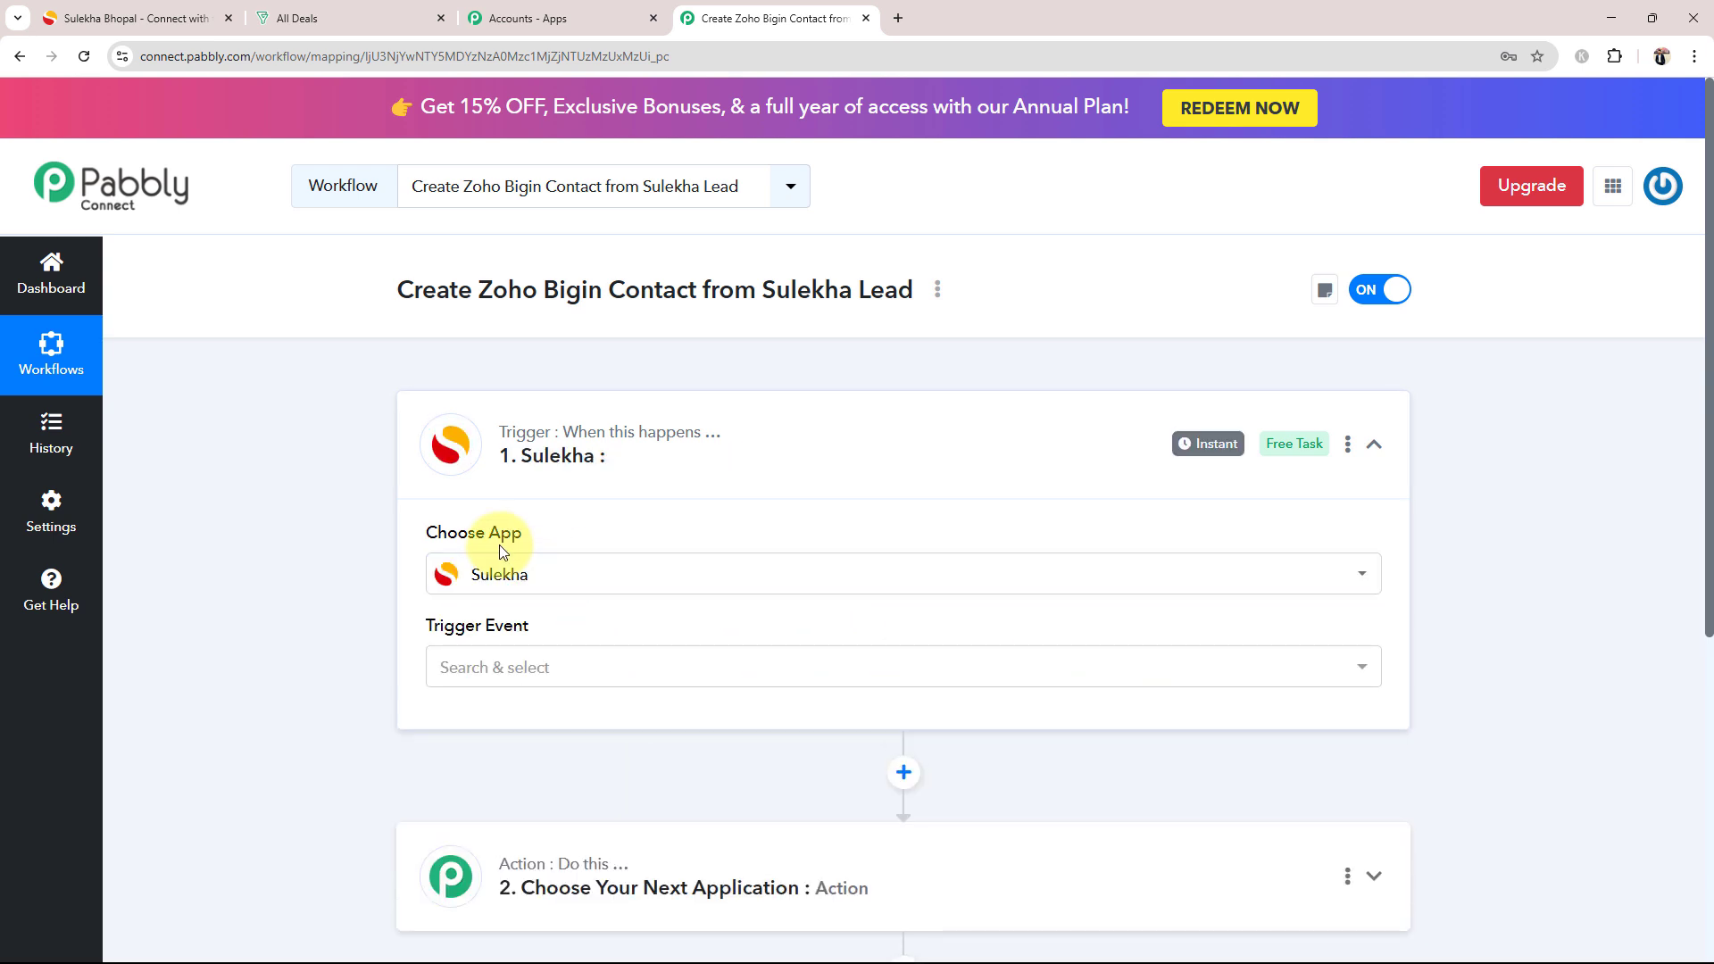
left_click(490, 674)
left_click(469, 770)
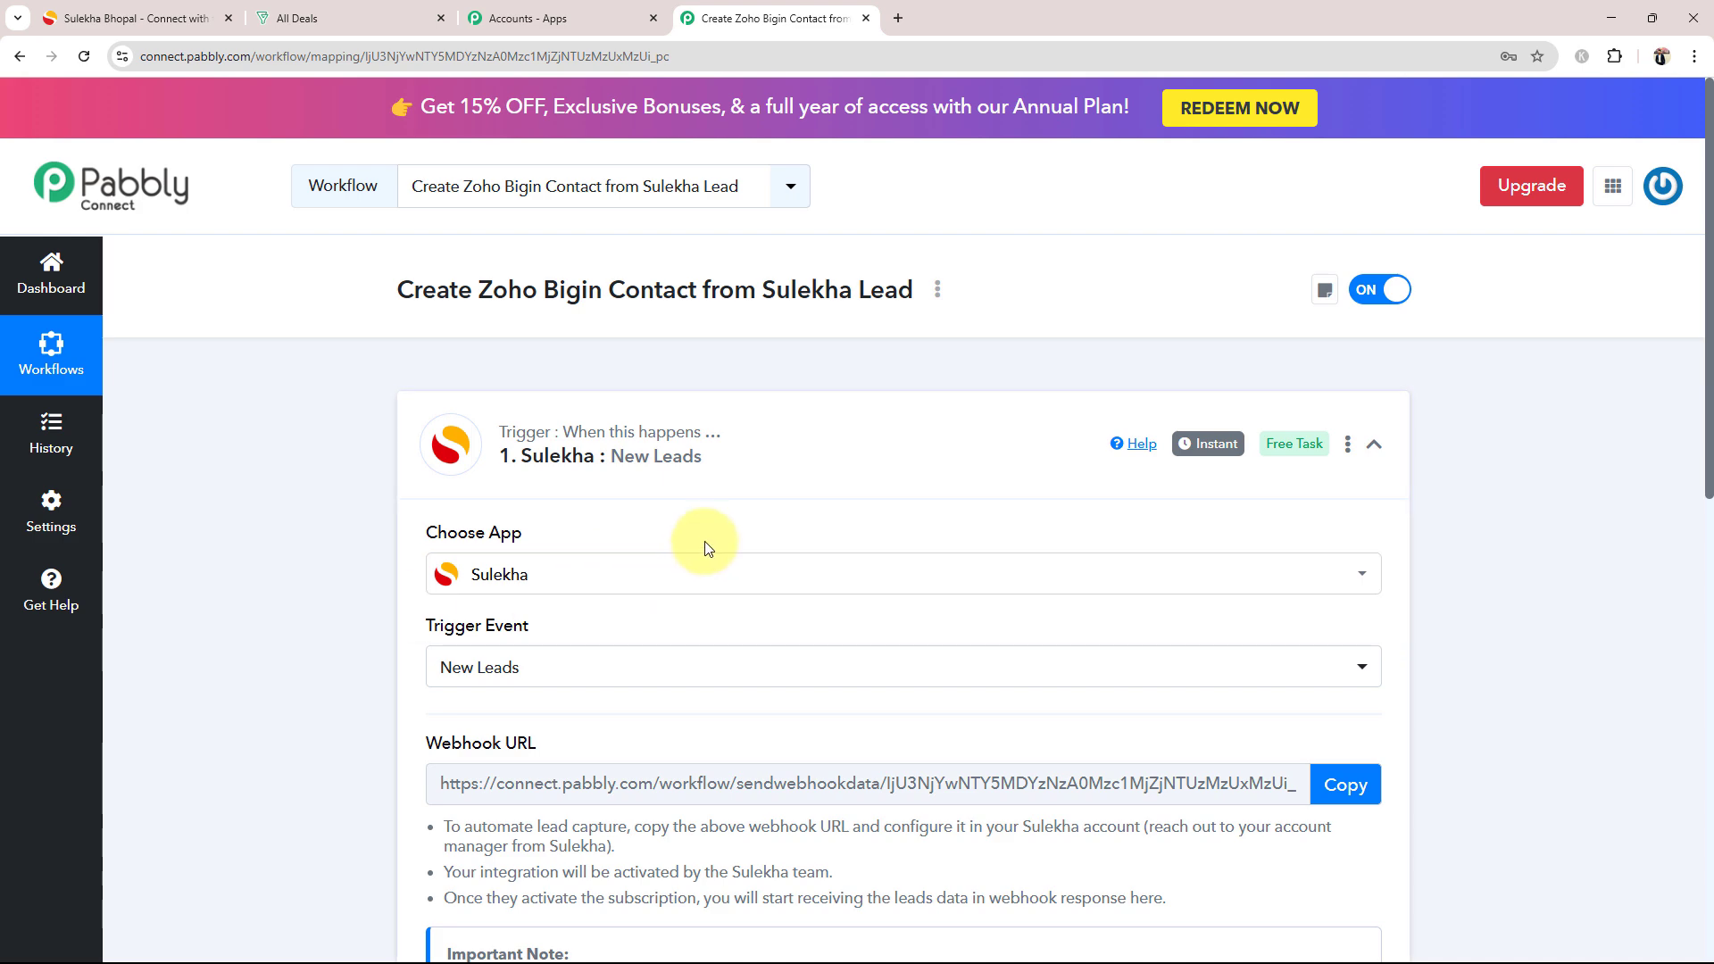
left_click(761, 456)
Step: Set the workflow's action app to Zoho Bigin with the Create Contact event, and dismiss the Windows Update notification
left_click(644, 667)
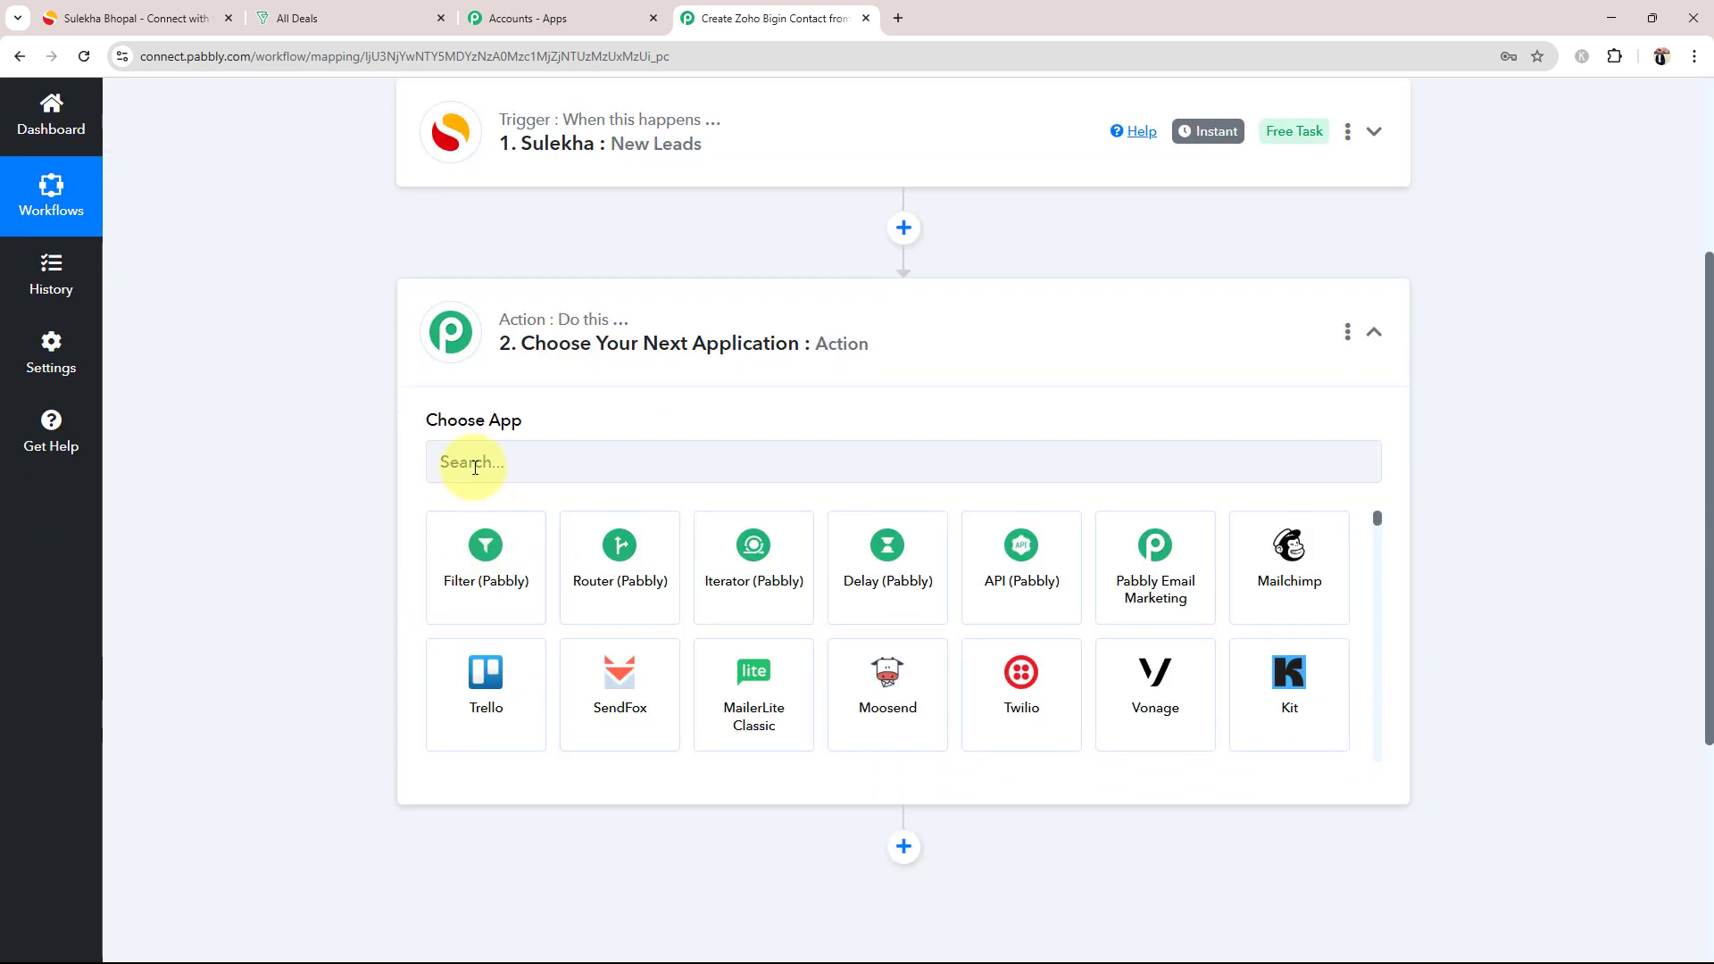
left_click(475, 467)
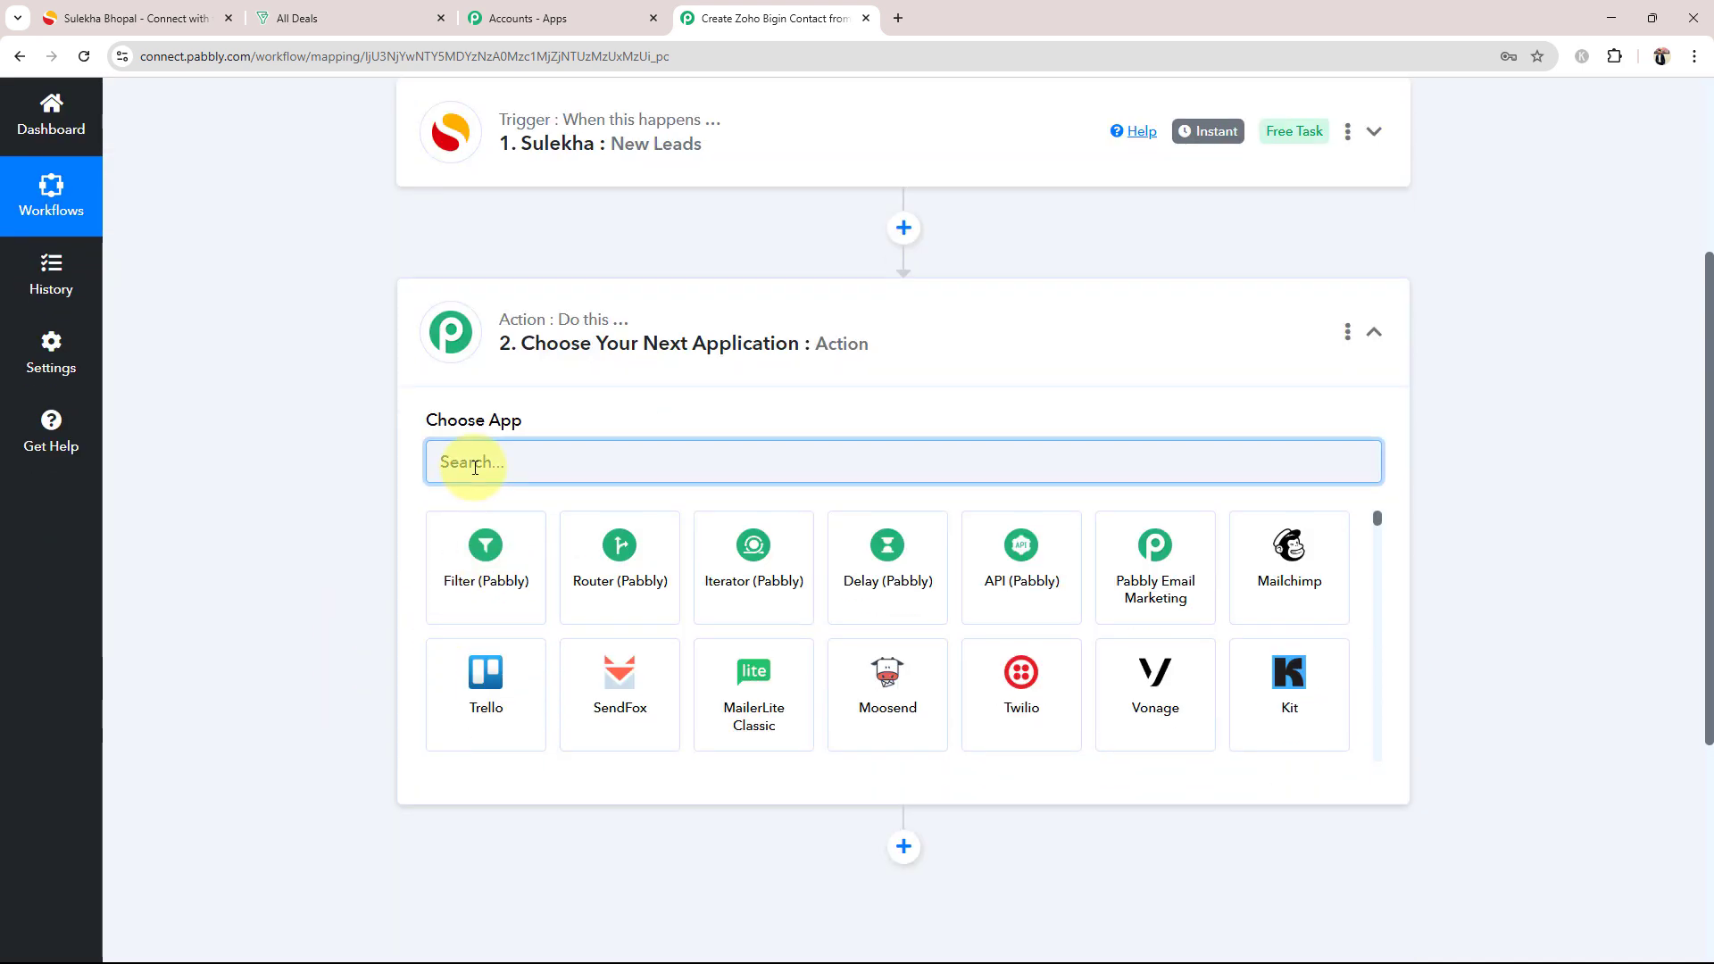
type("Zoho")
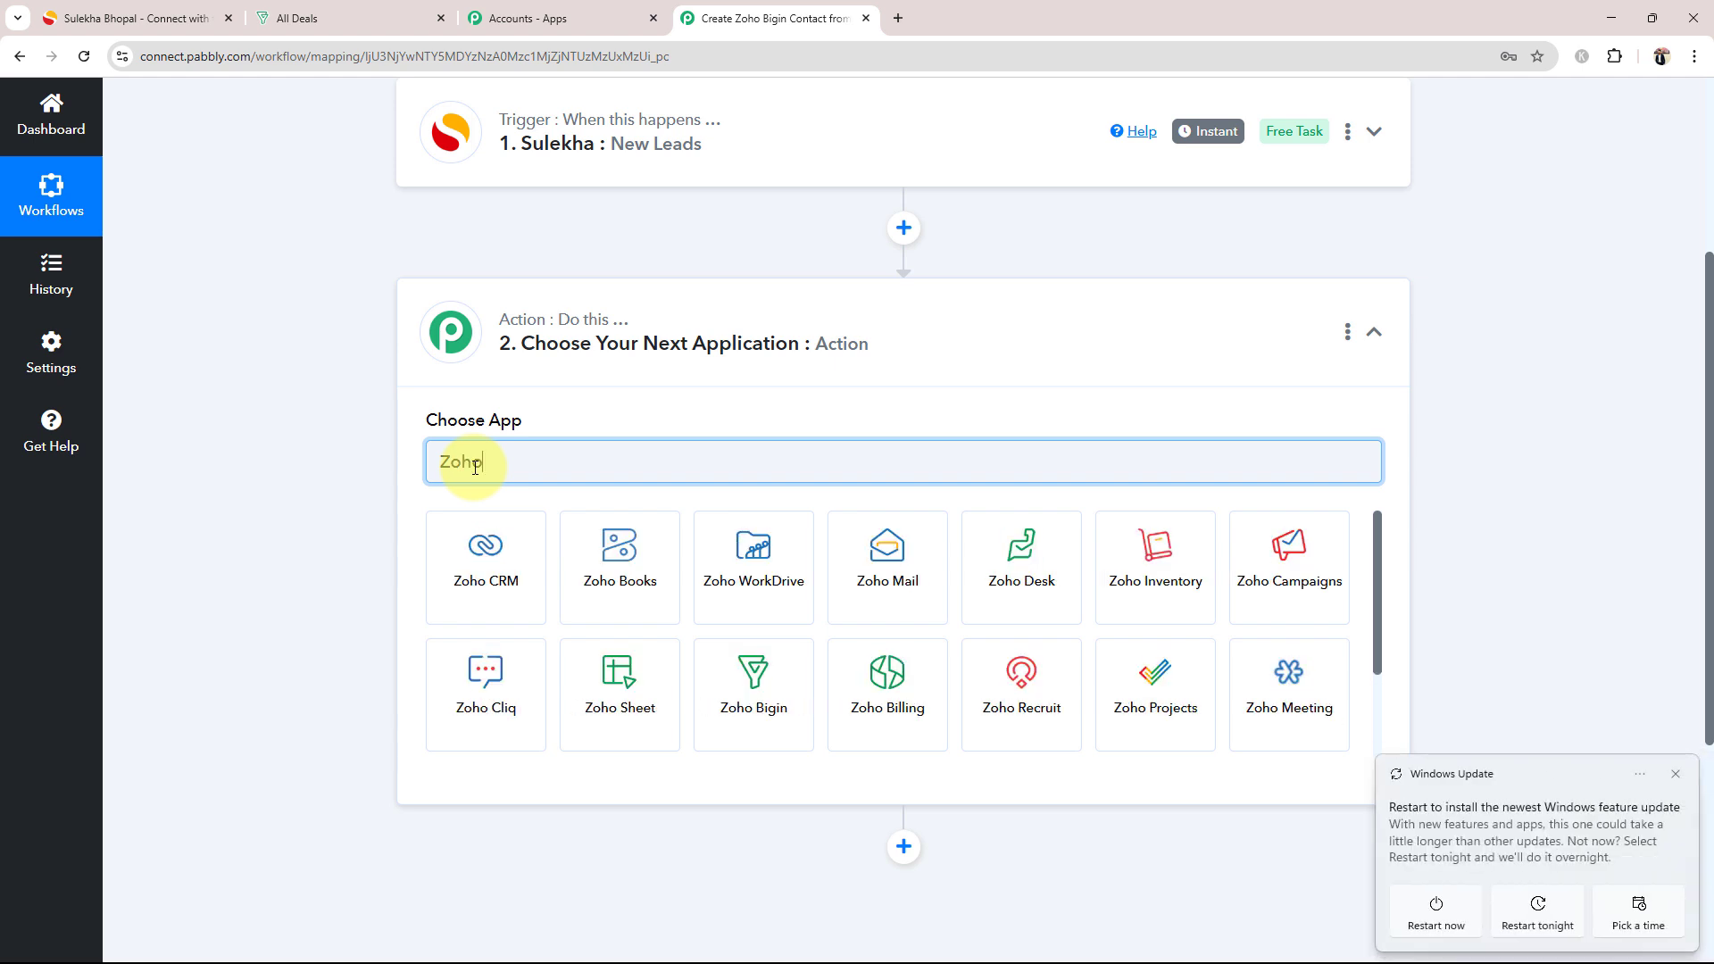
left_click(751, 687)
left_click(491, 556)
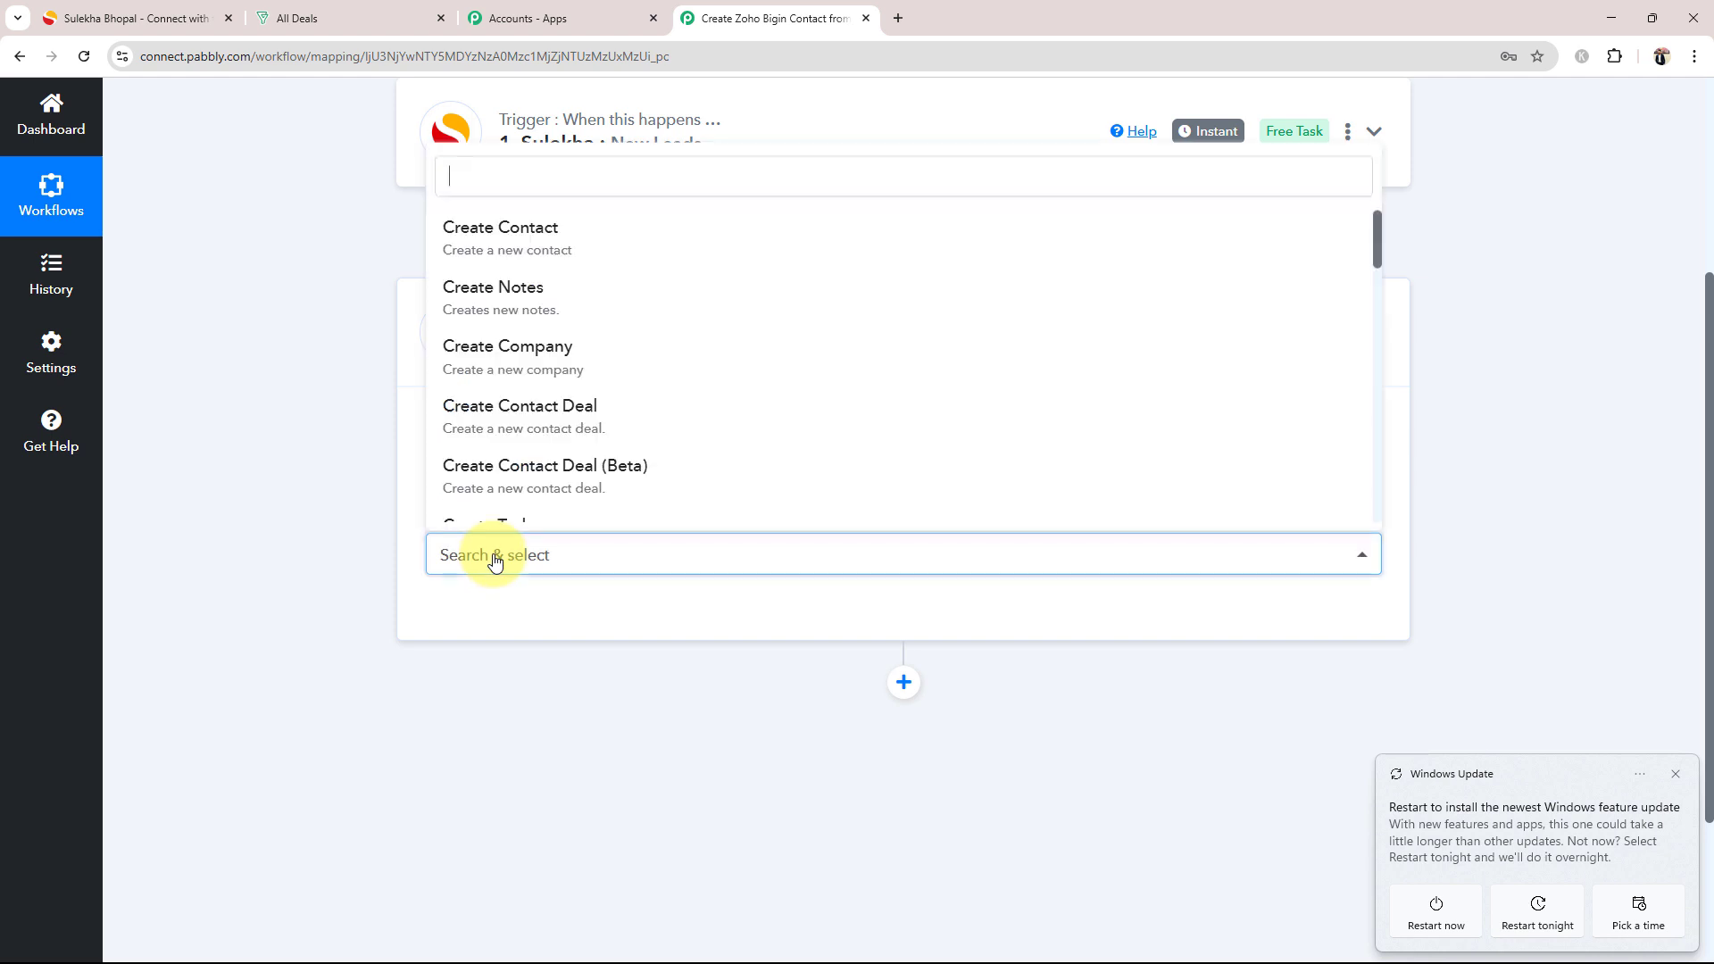
left_click(555, 257)
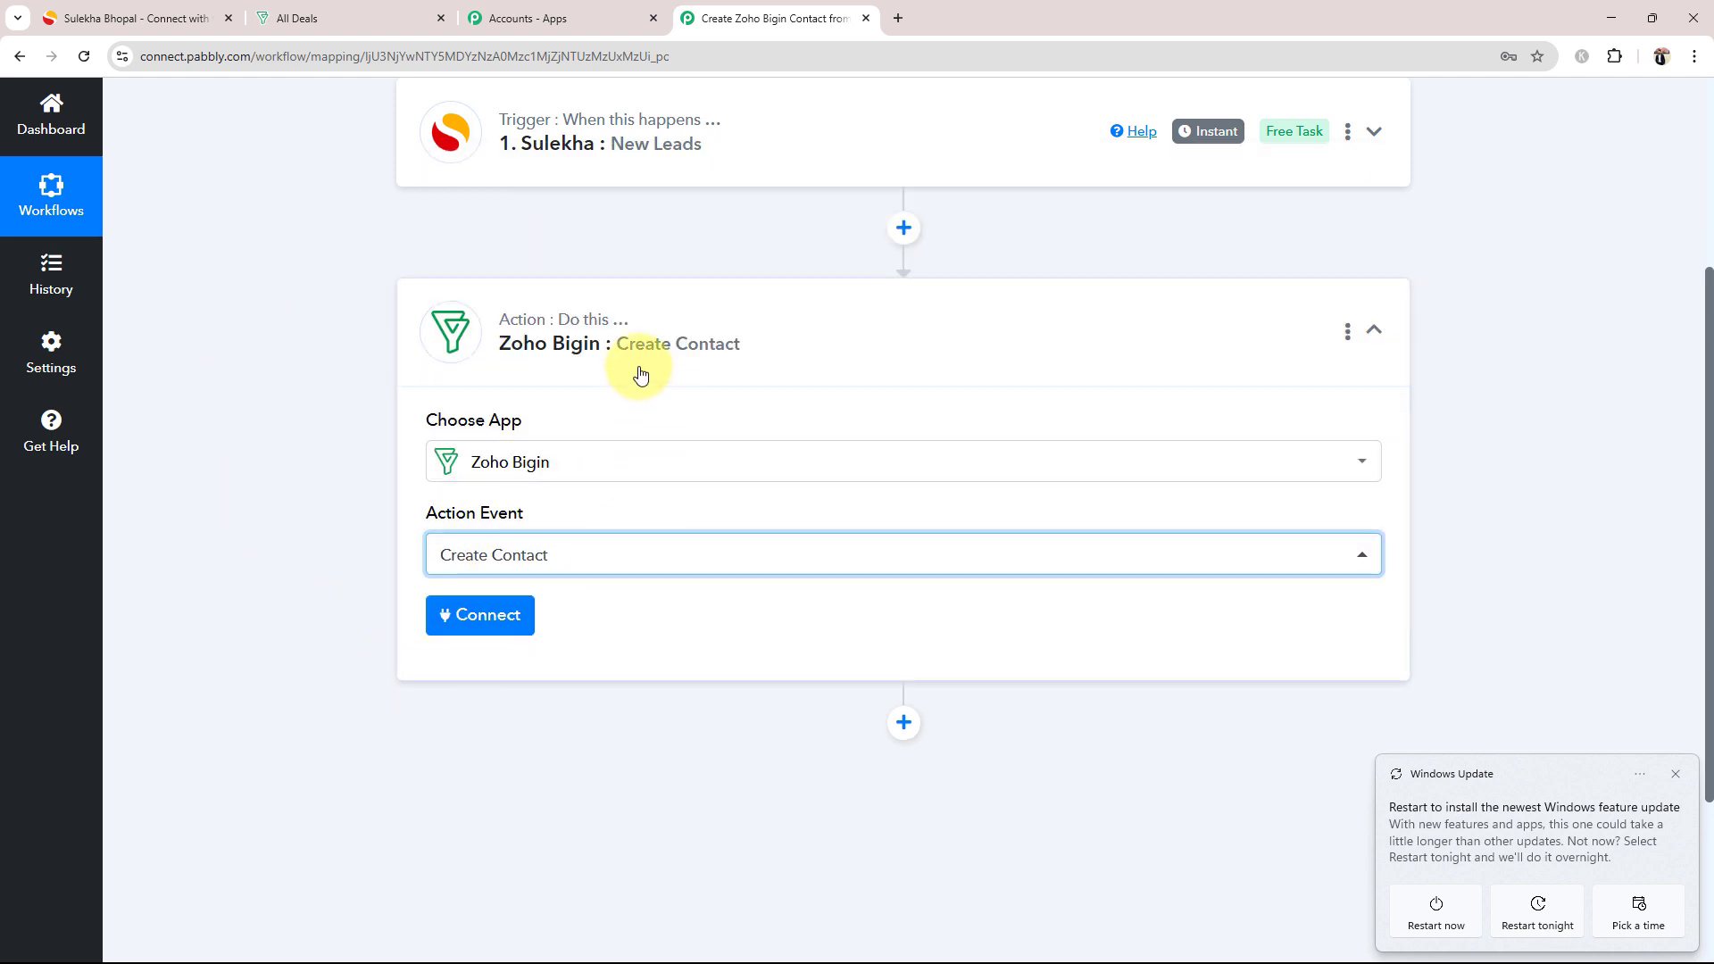
left_click(614, 351)
scroll(440, 646, "up", 4)
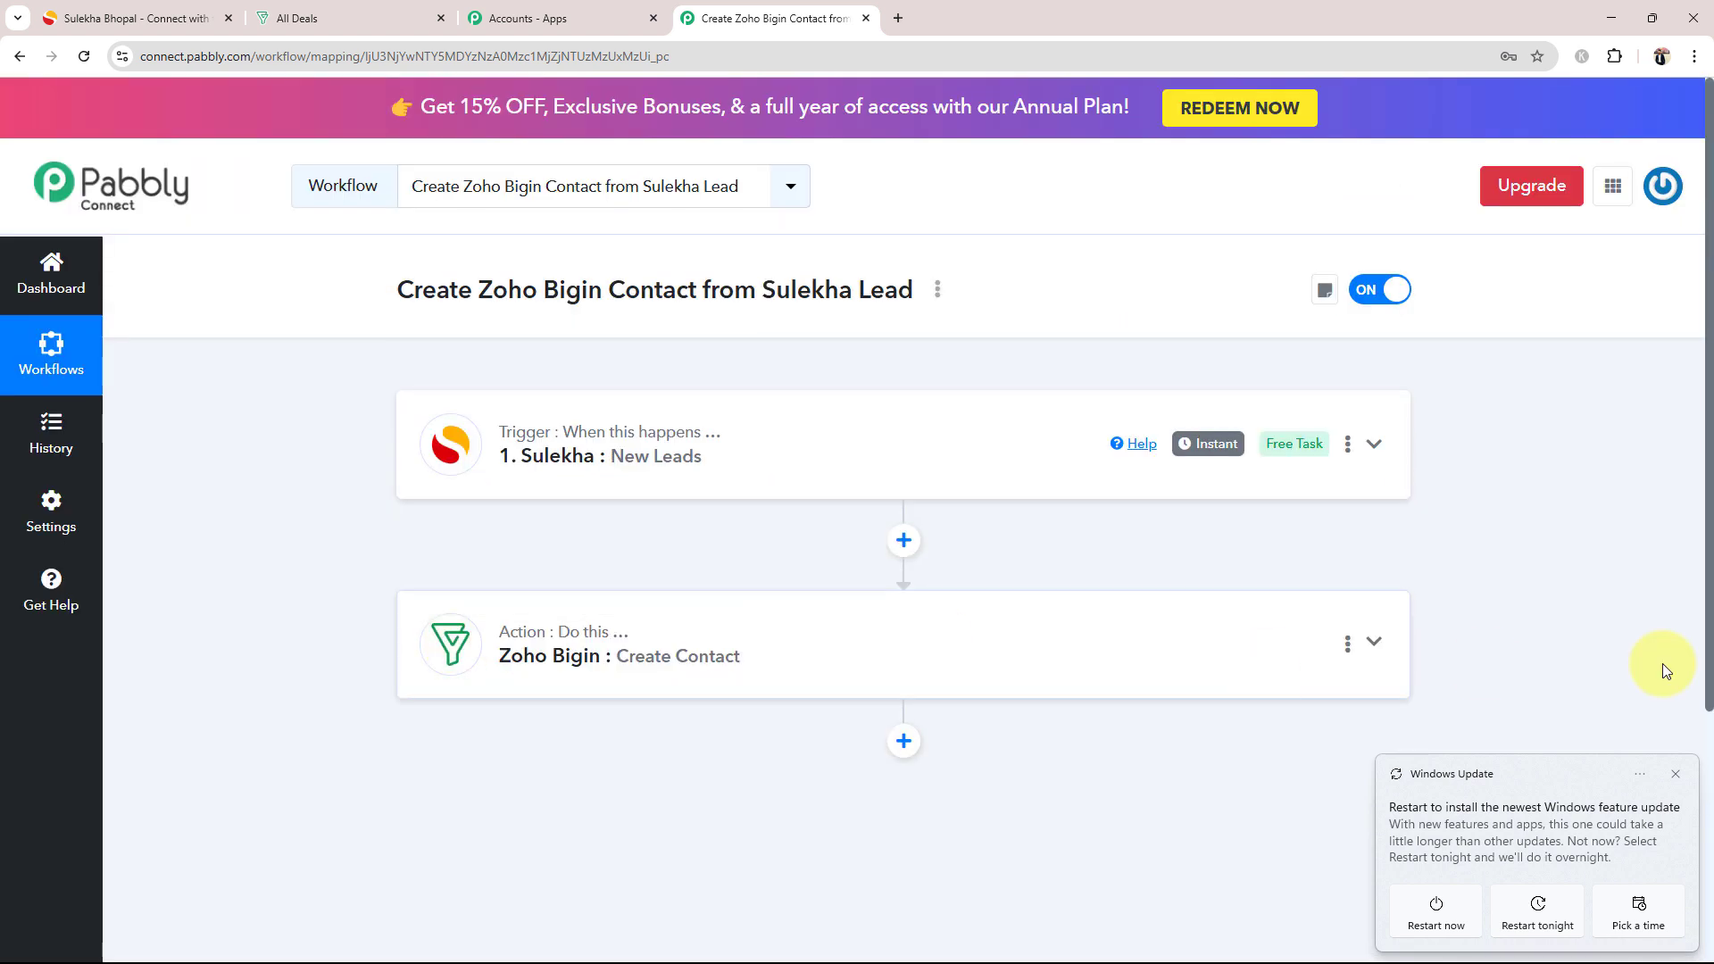
left_click(1675, 773)
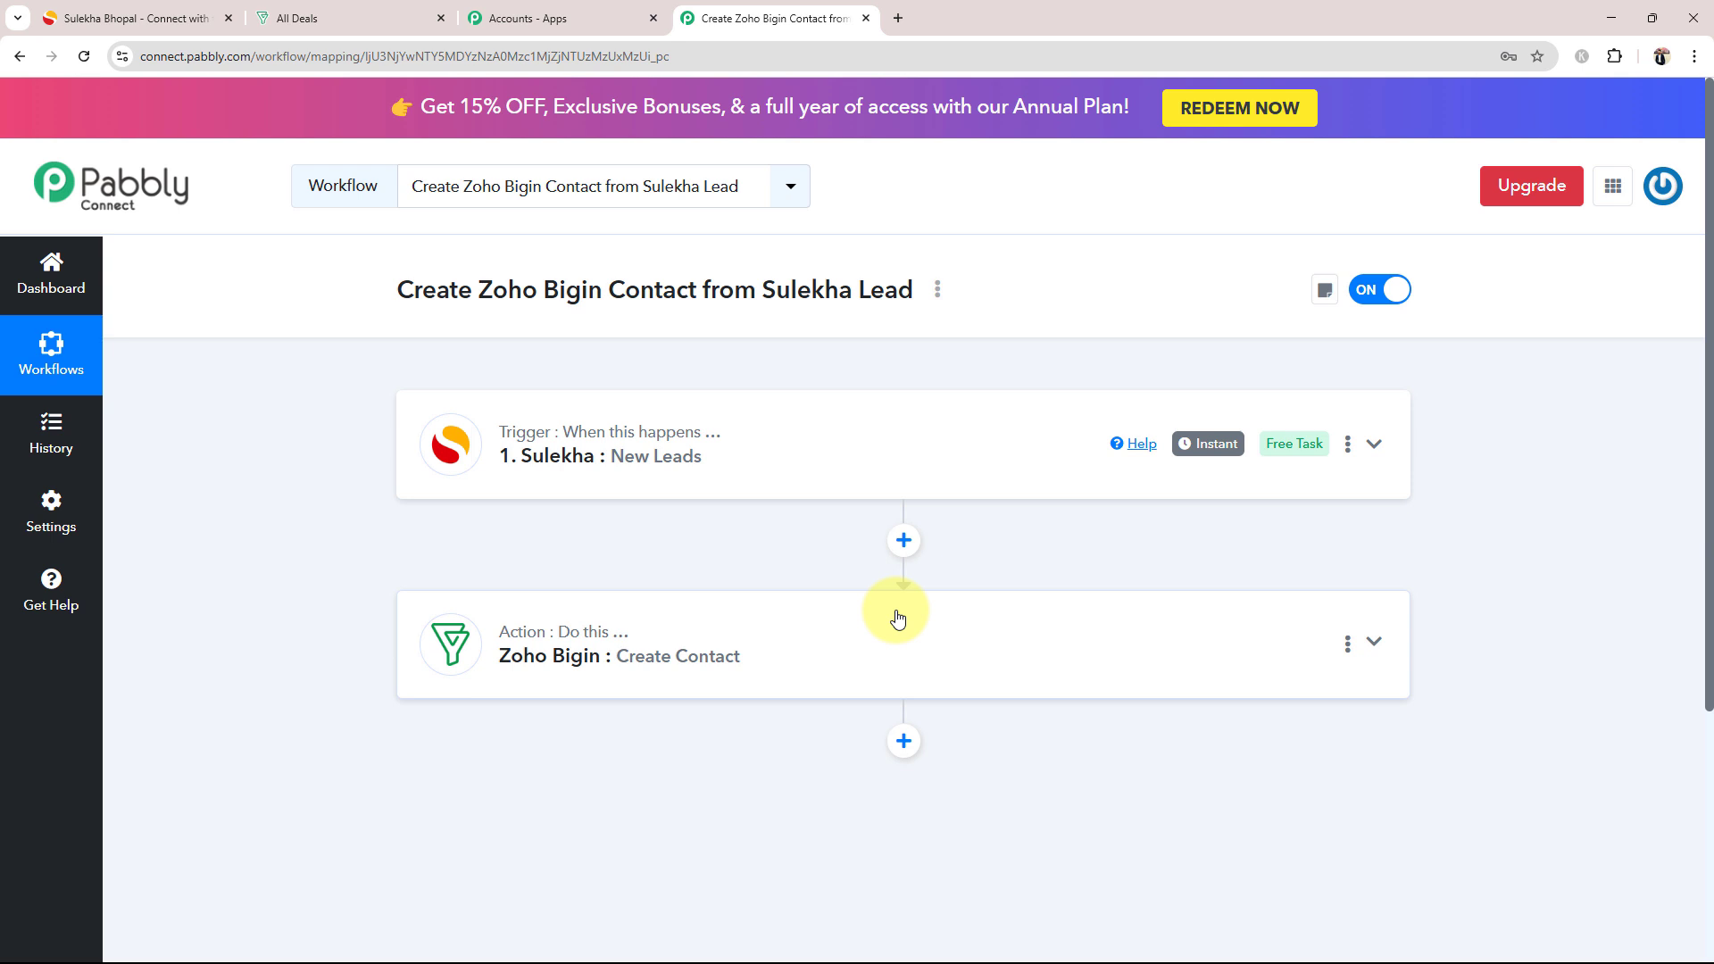
Step: Copy the Sulekha trigger's webhook URL for the Sulekha account and review the lead fields in the captured webhook response
left_click(676, 469)
scroll(676, 469, "down", 4)
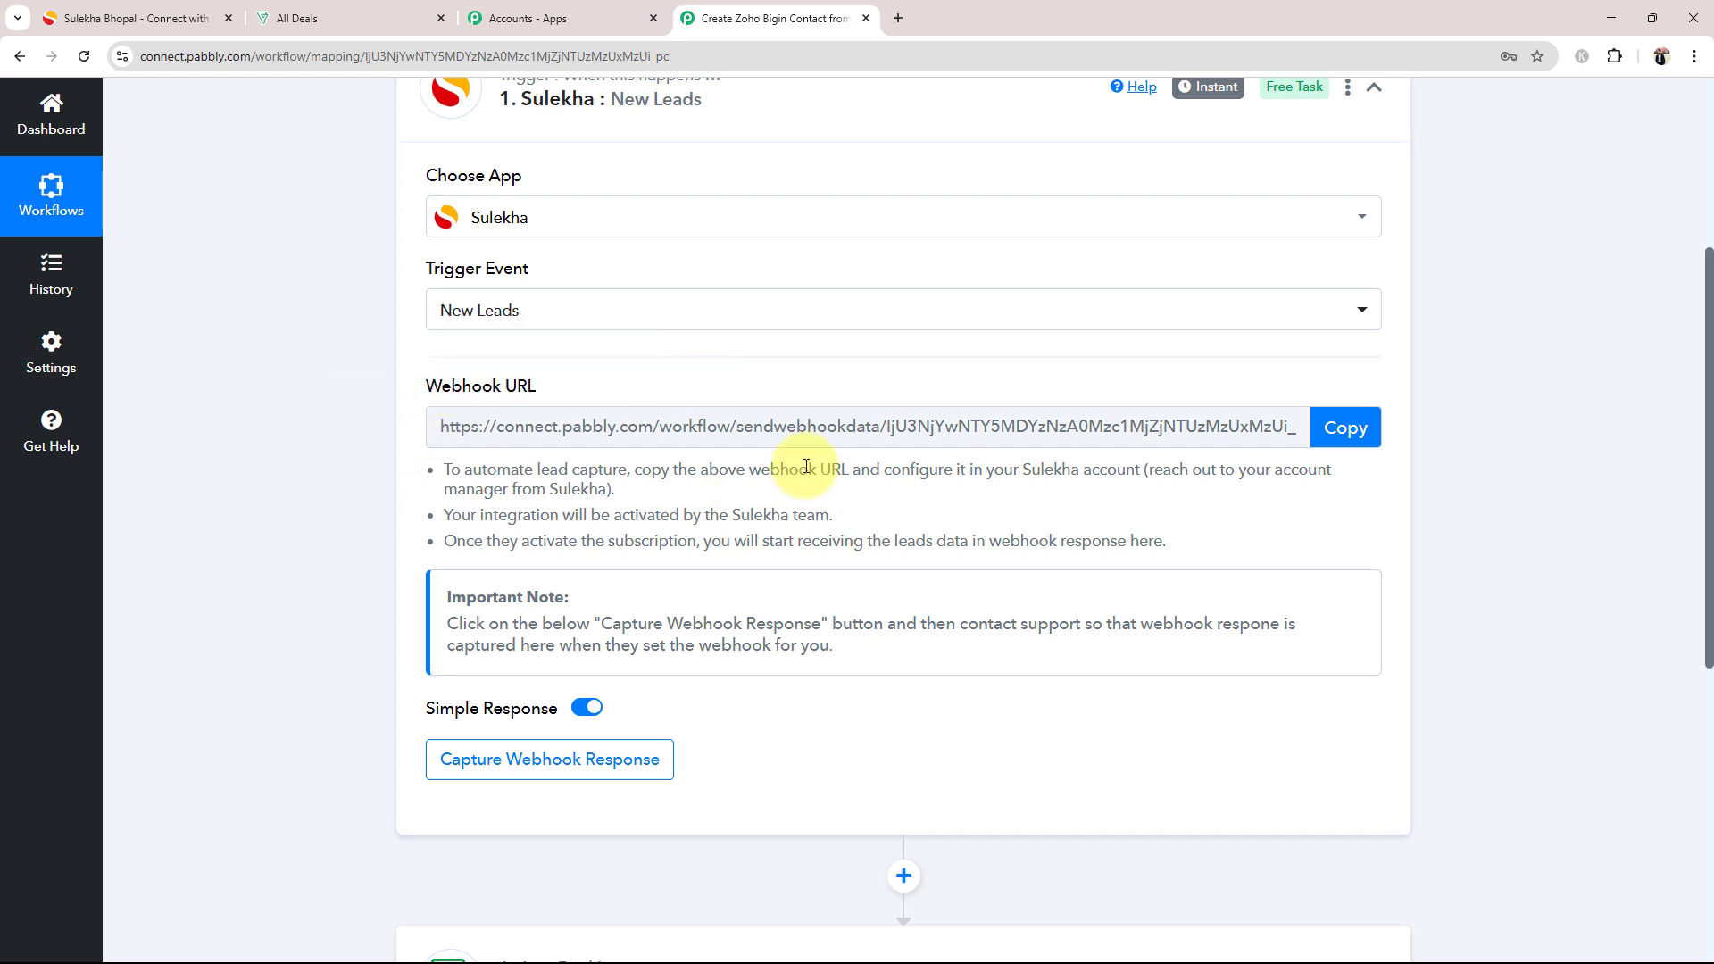
left_click(1370, 442)
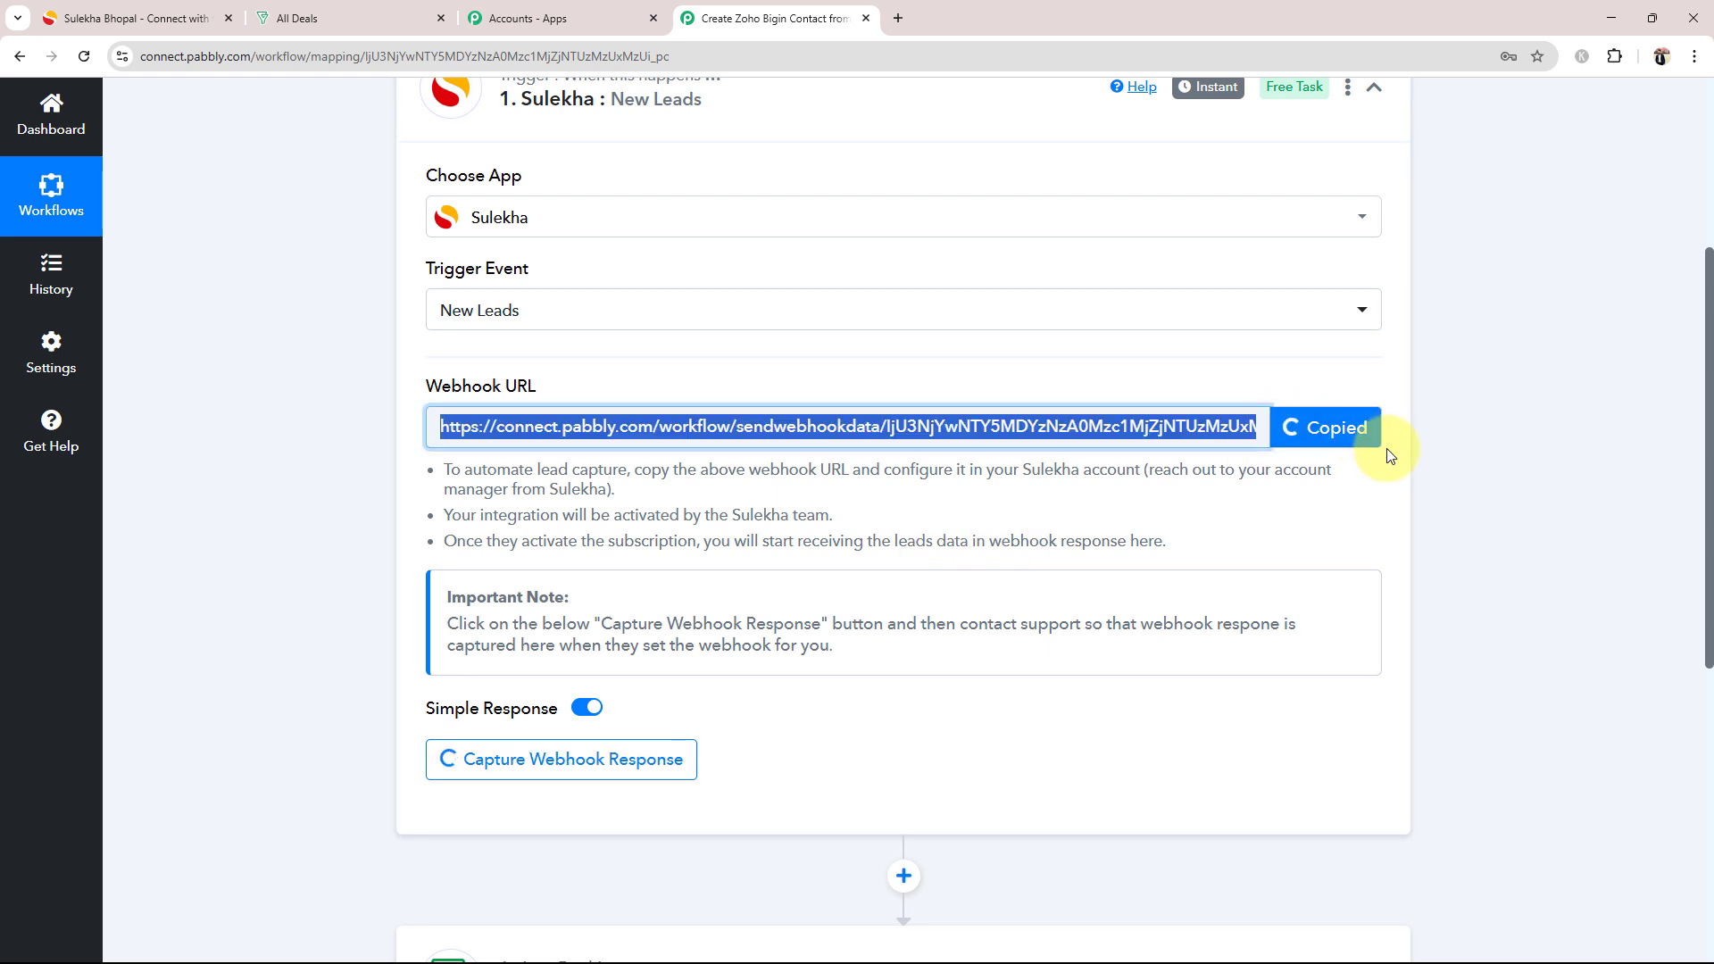
left_click_drag(441, 466, 448, 566)
left_click(366, 565)
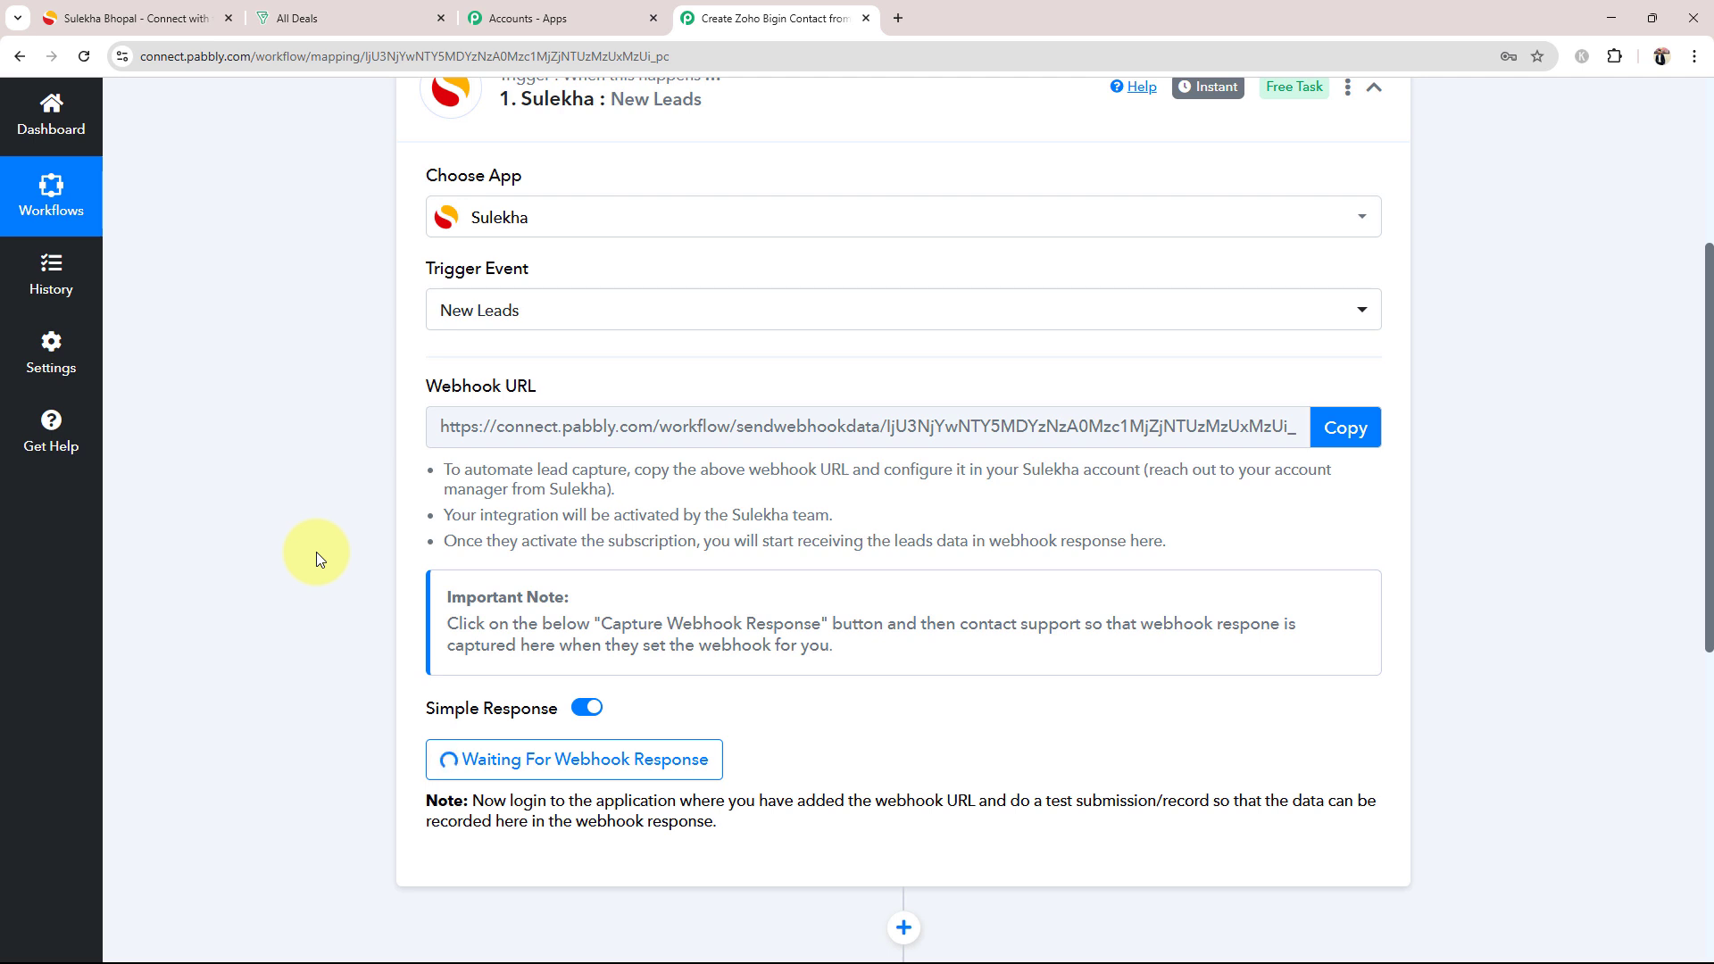
left_click(1344, 428)
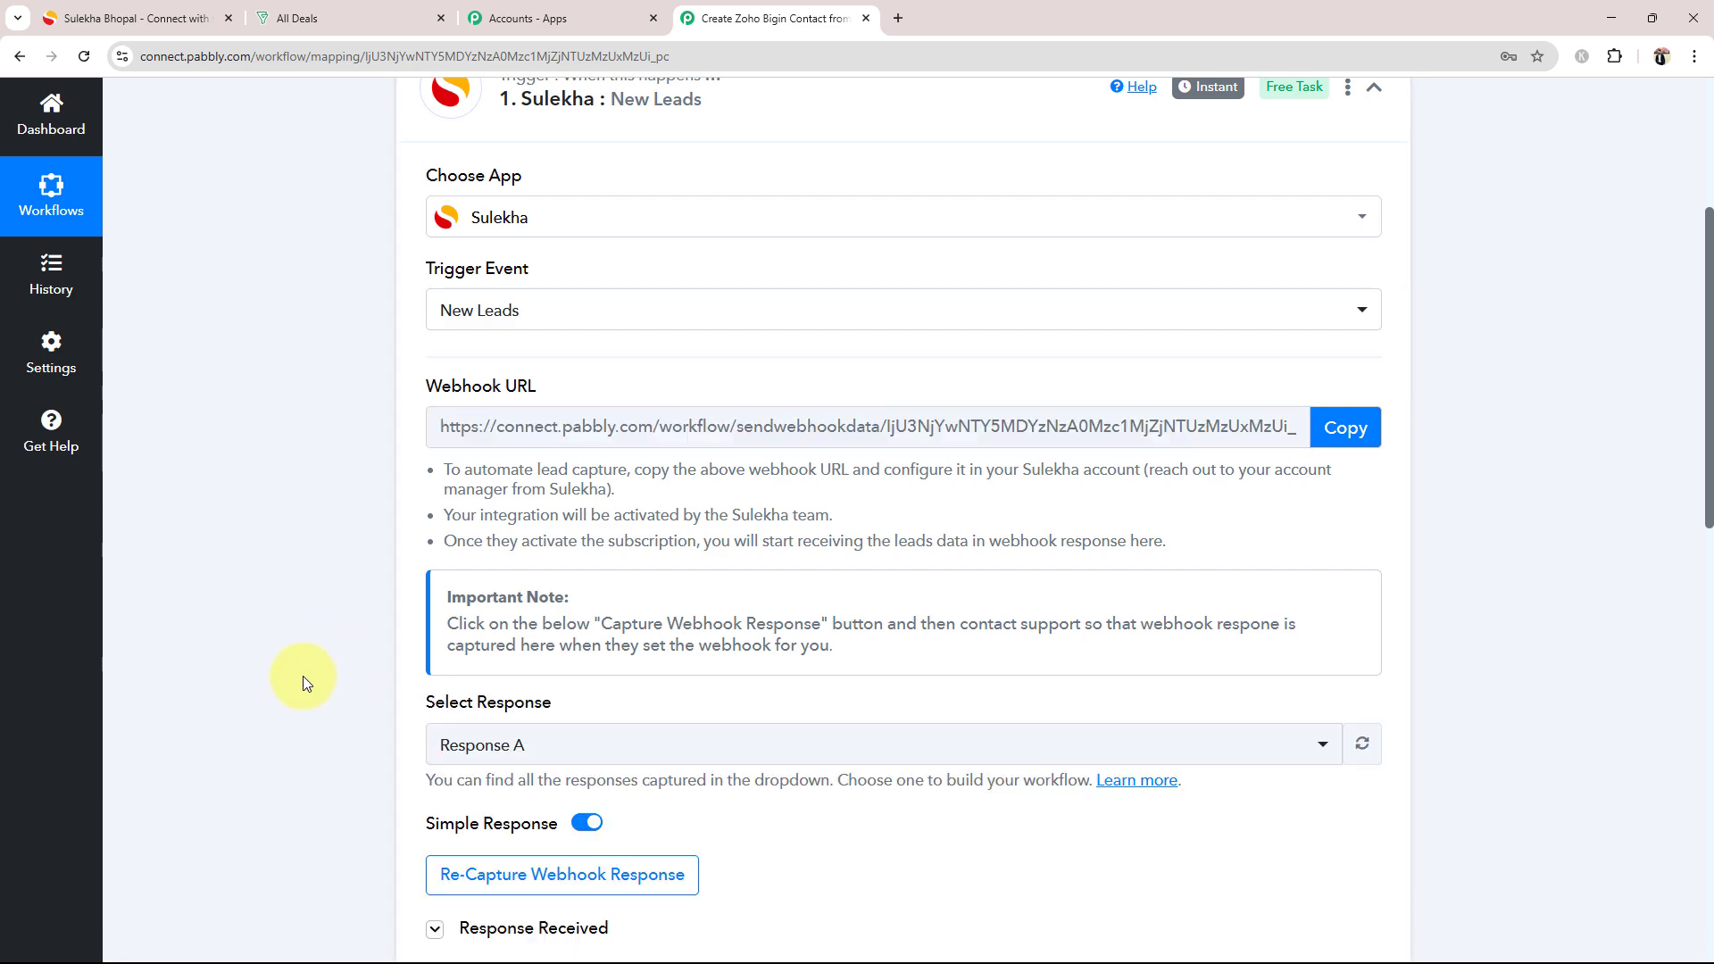
scroll(312, 696, "down", 6)
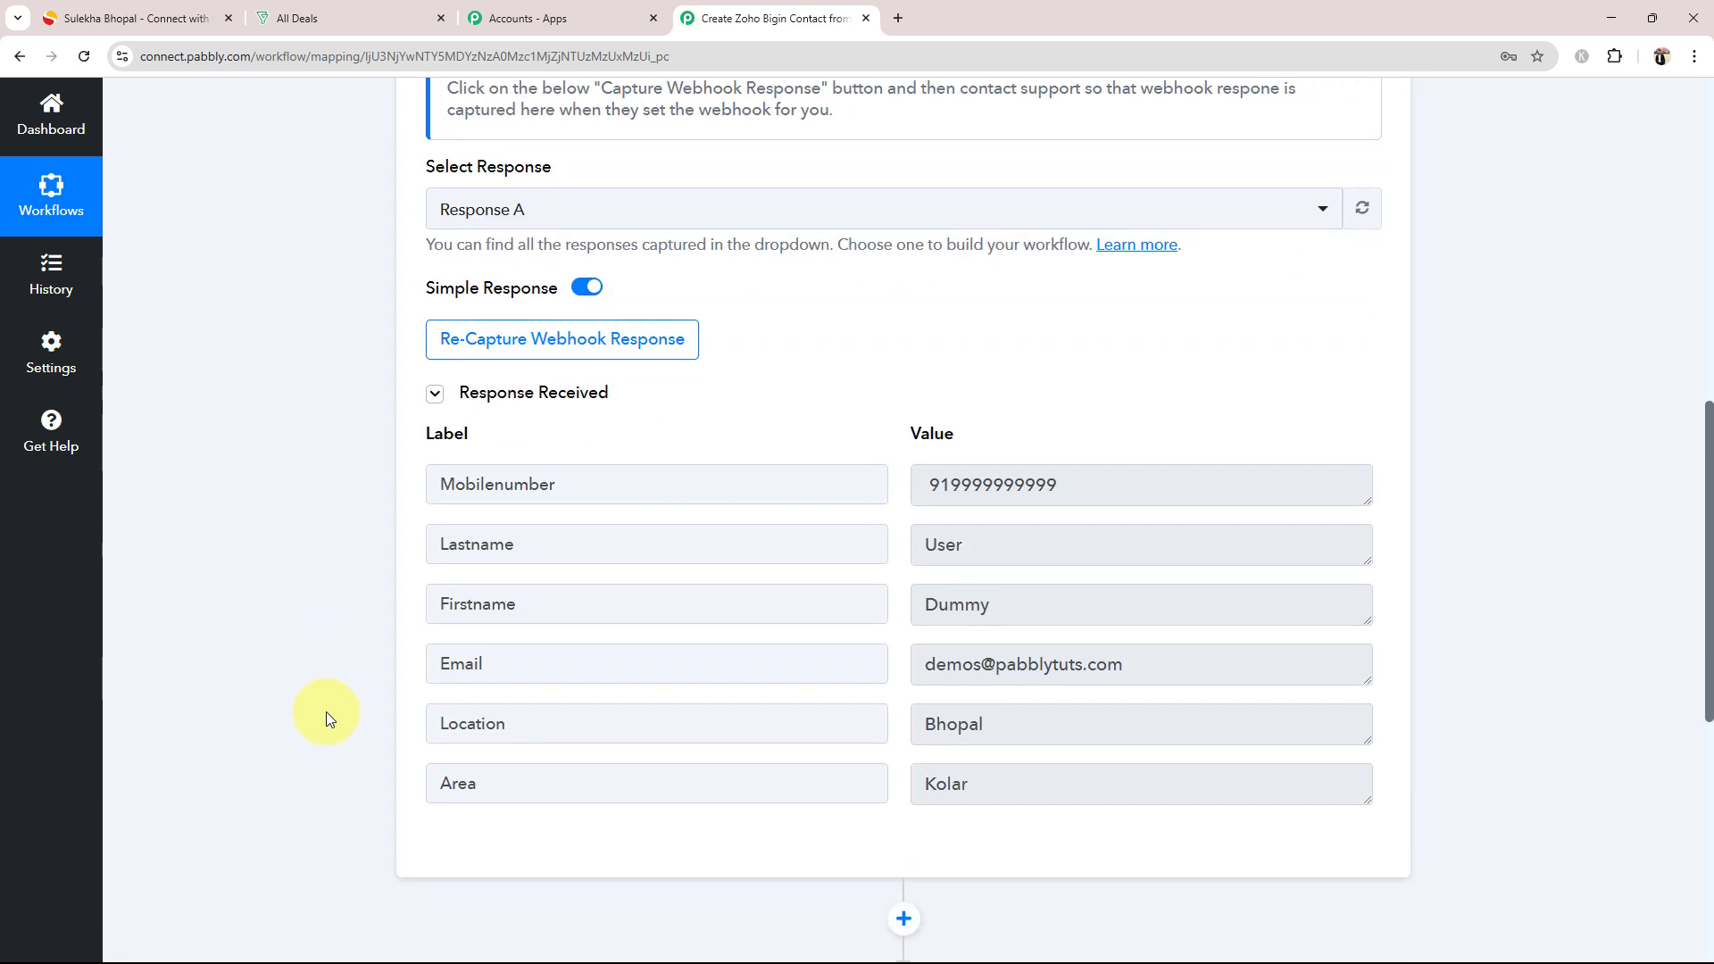
Step: Examine the first name, last name, mobile number, email, location and area values in the captured Sulekha webhook response
double_click(1241, 607)
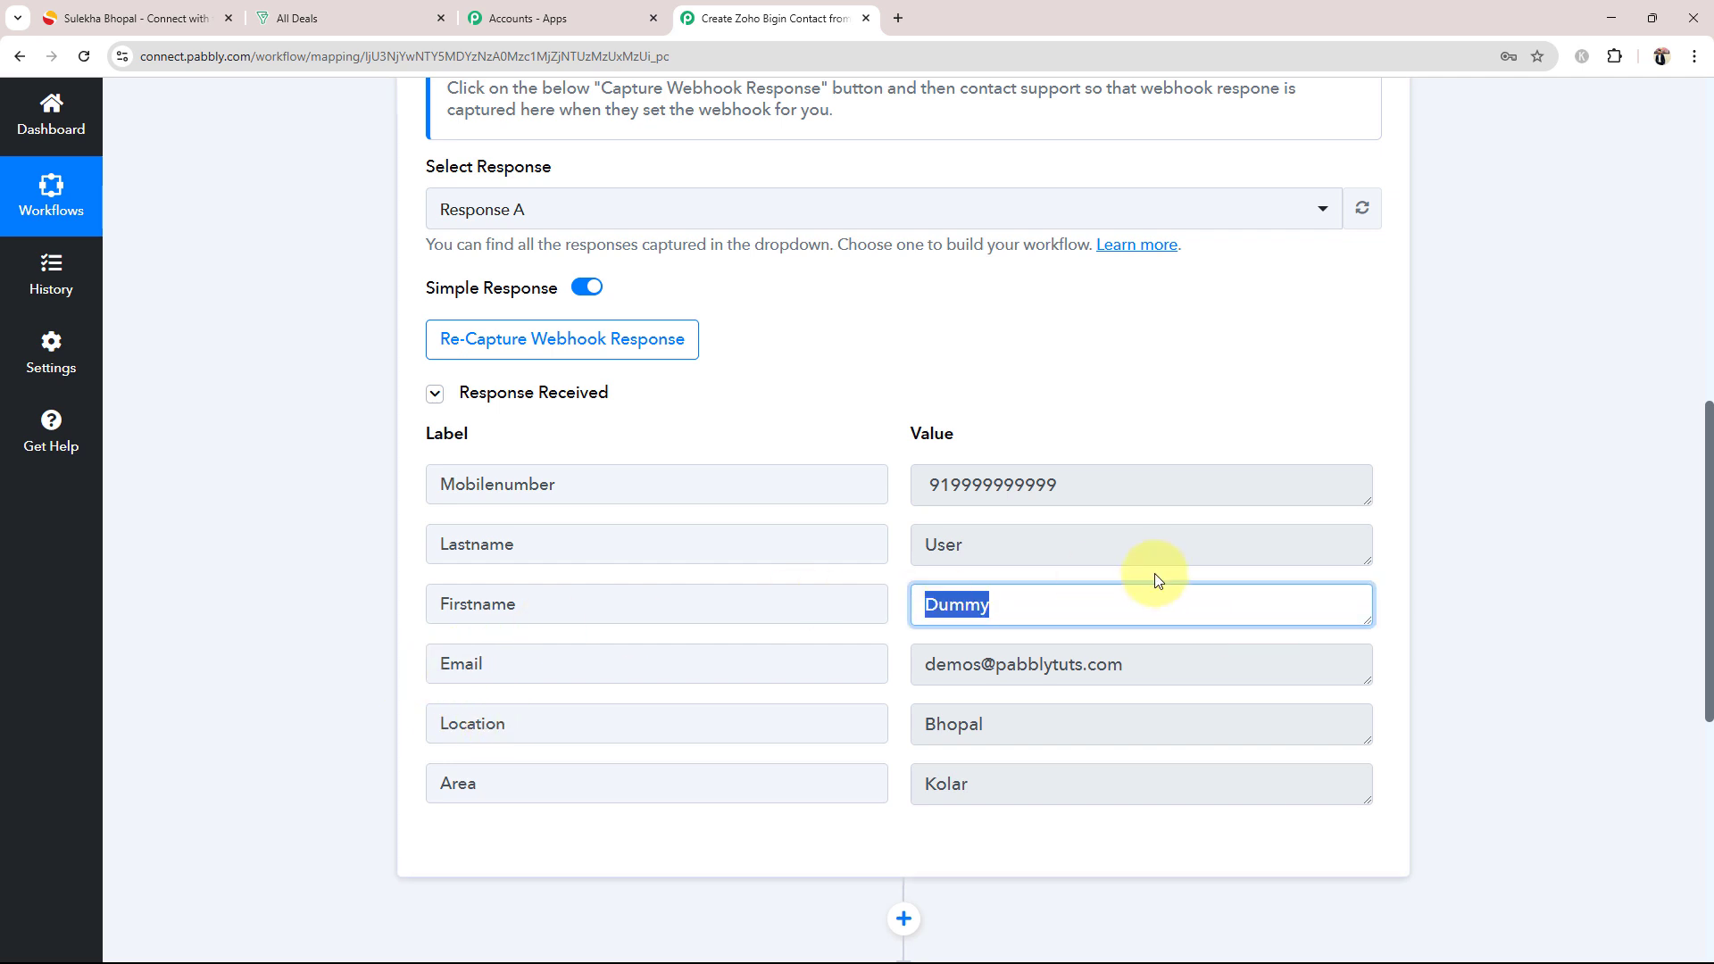
double_click(1147, 546)
double_click(1090, 477)
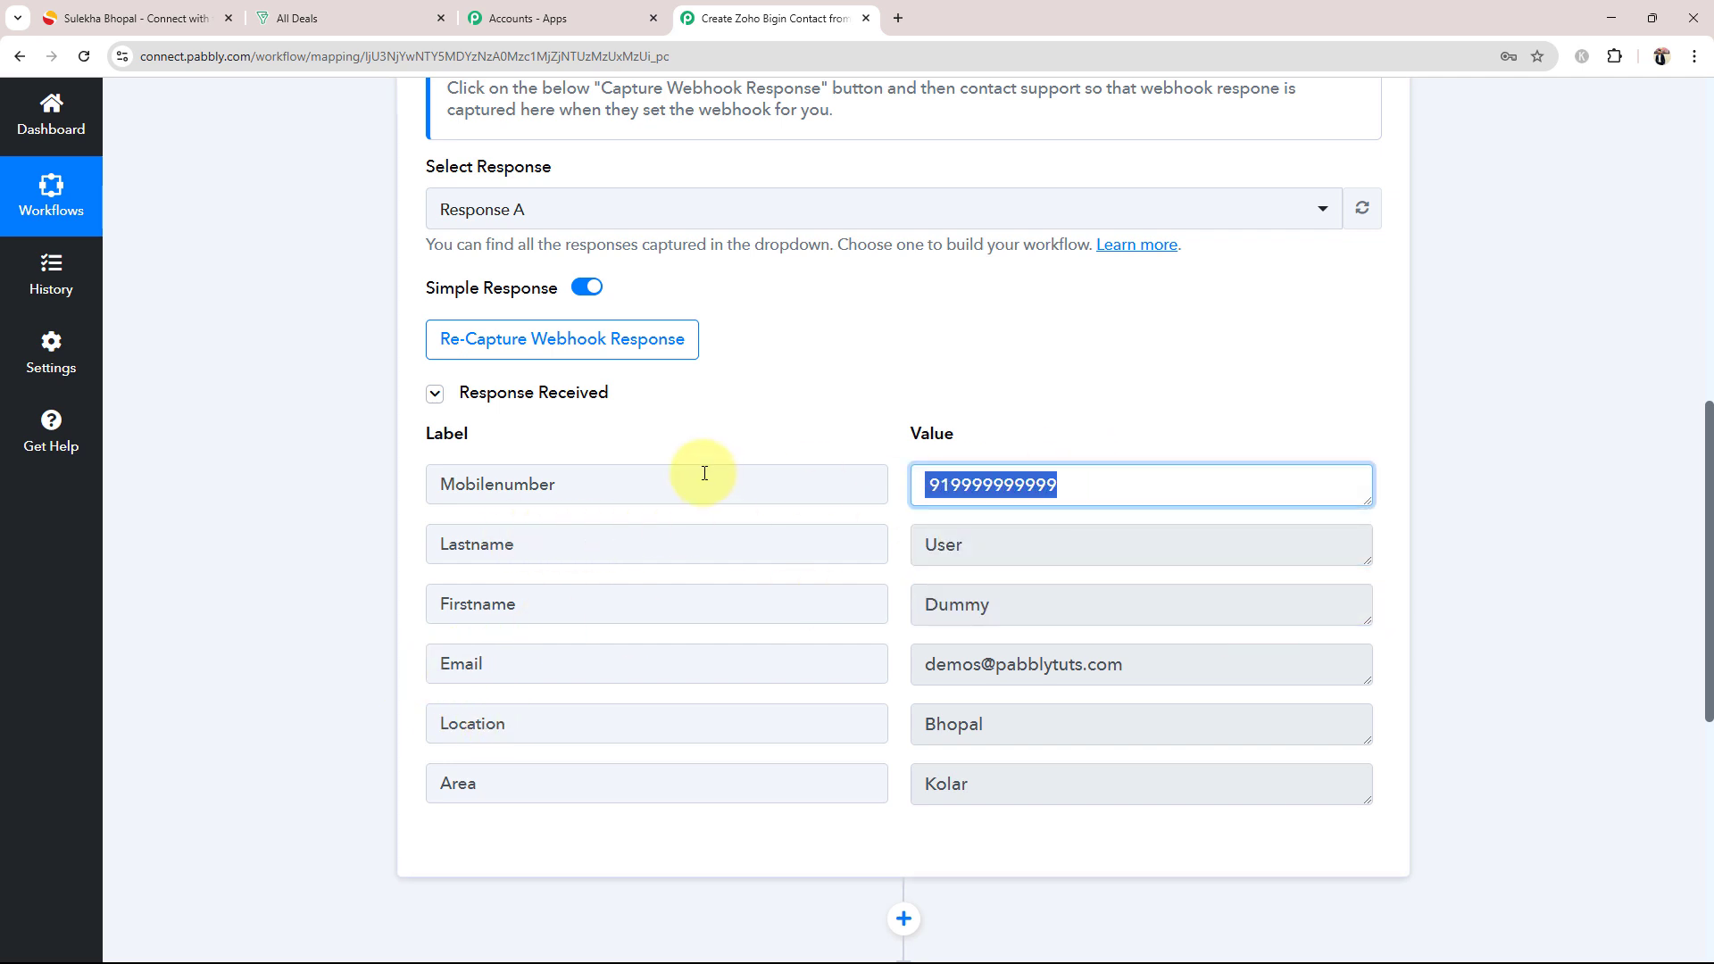
left_click_drag(1134, 665, 903, 673)
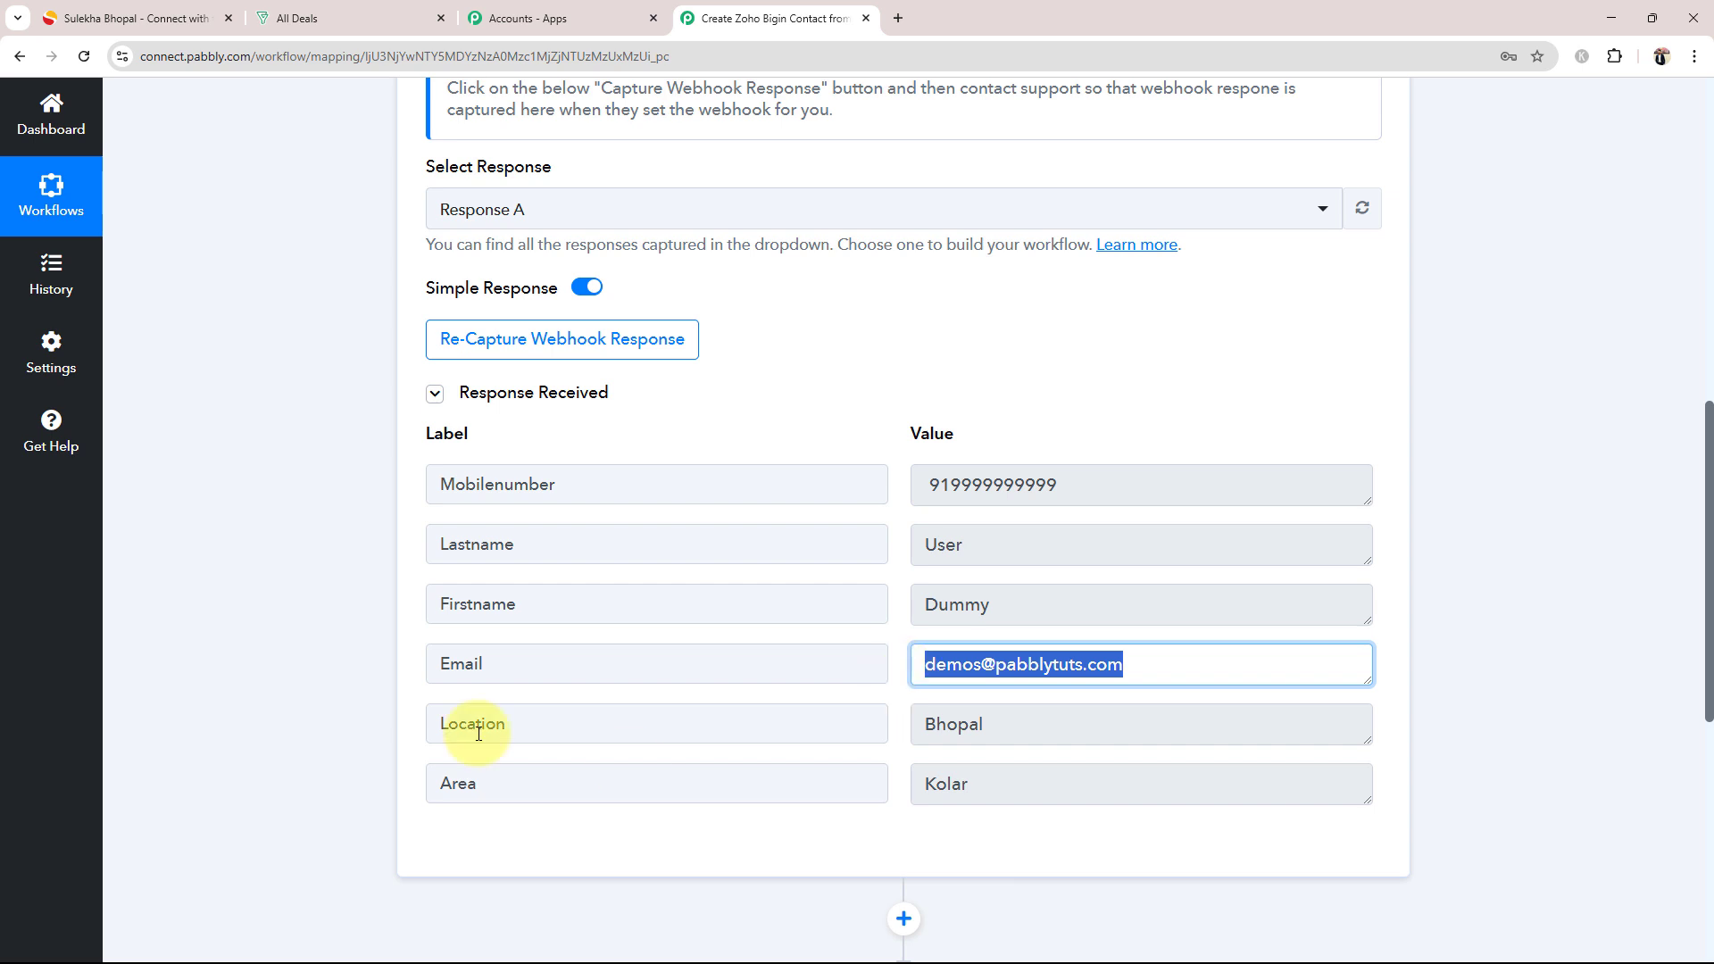
left_click_drag(1035, 725, 723, 719)
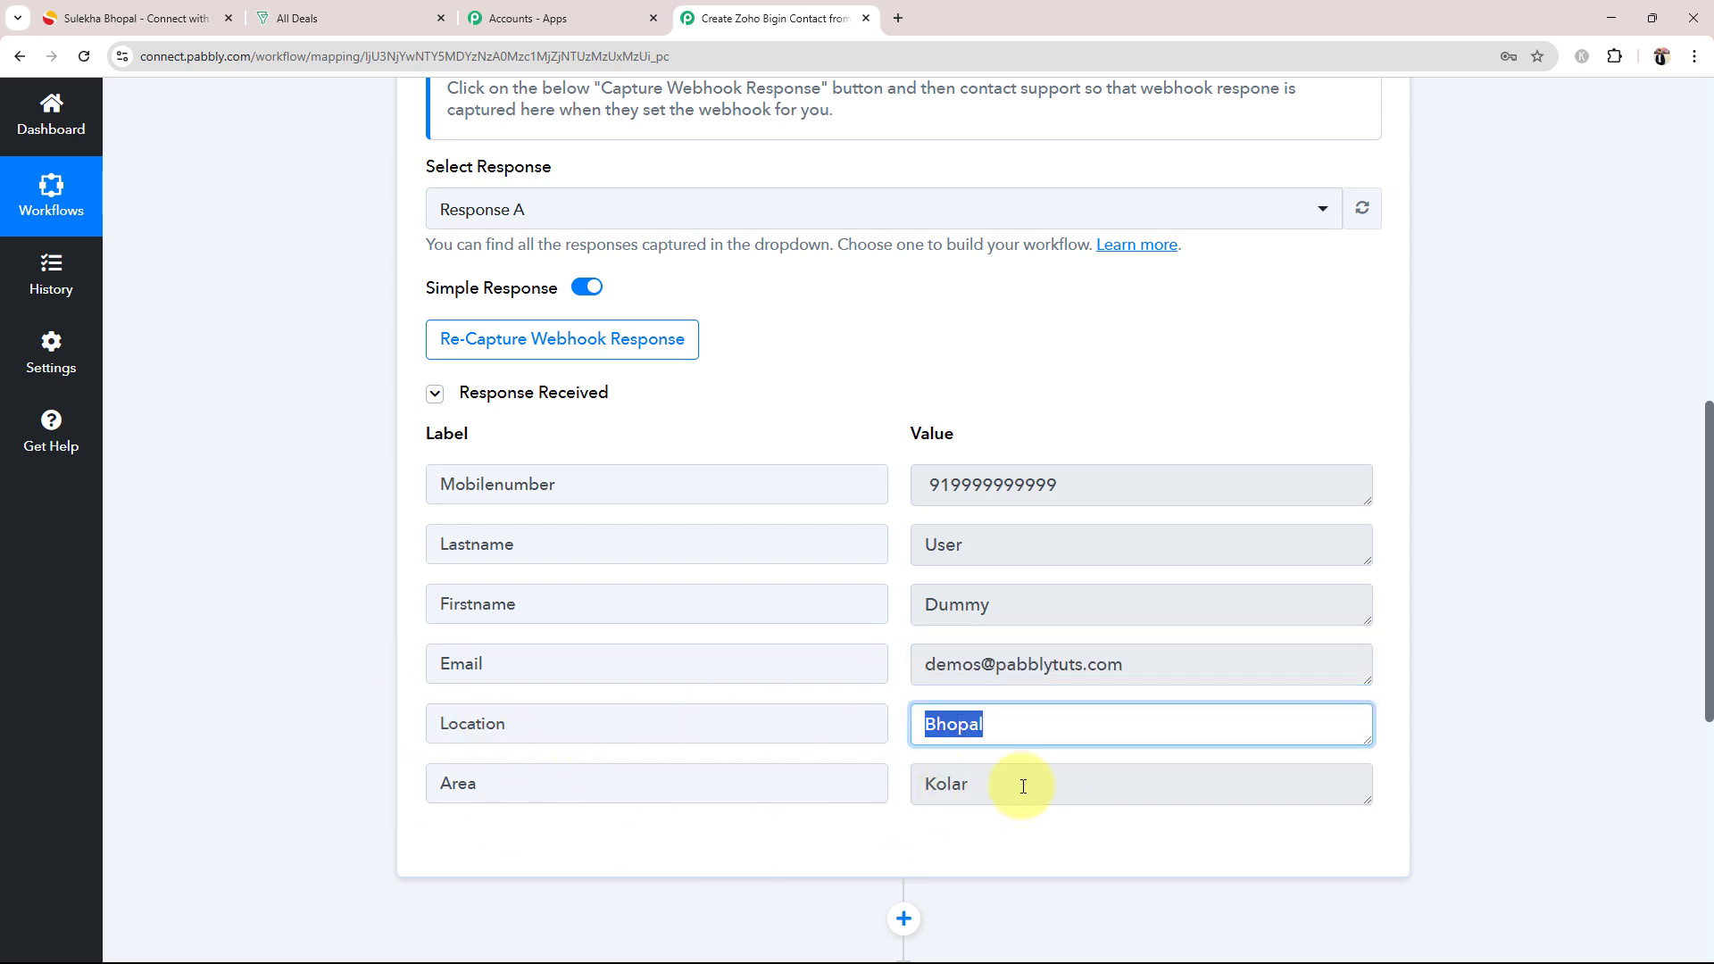
left_click_drag(1023, 785, 919, 815)
left_click(368, 606)
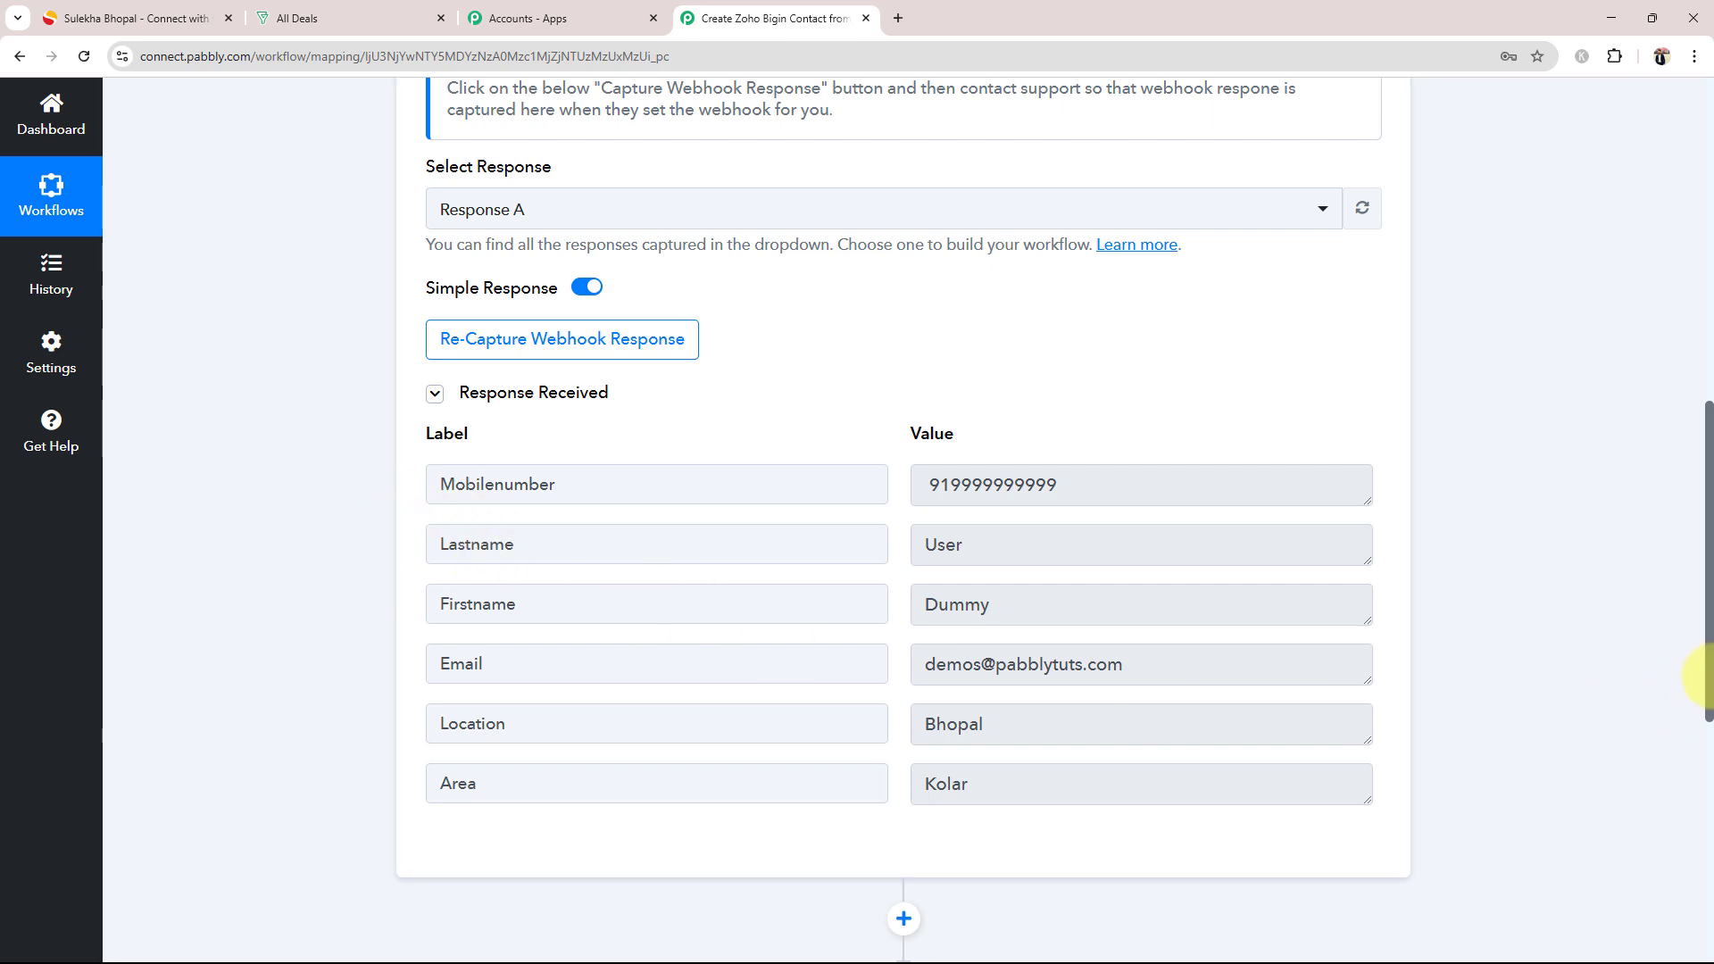
Step: Collapse the Sulekha trigger step and start adding a new Zoho Bigin connection for the Create Contact action
left_click_drag(1707, 676, 1707, 353)
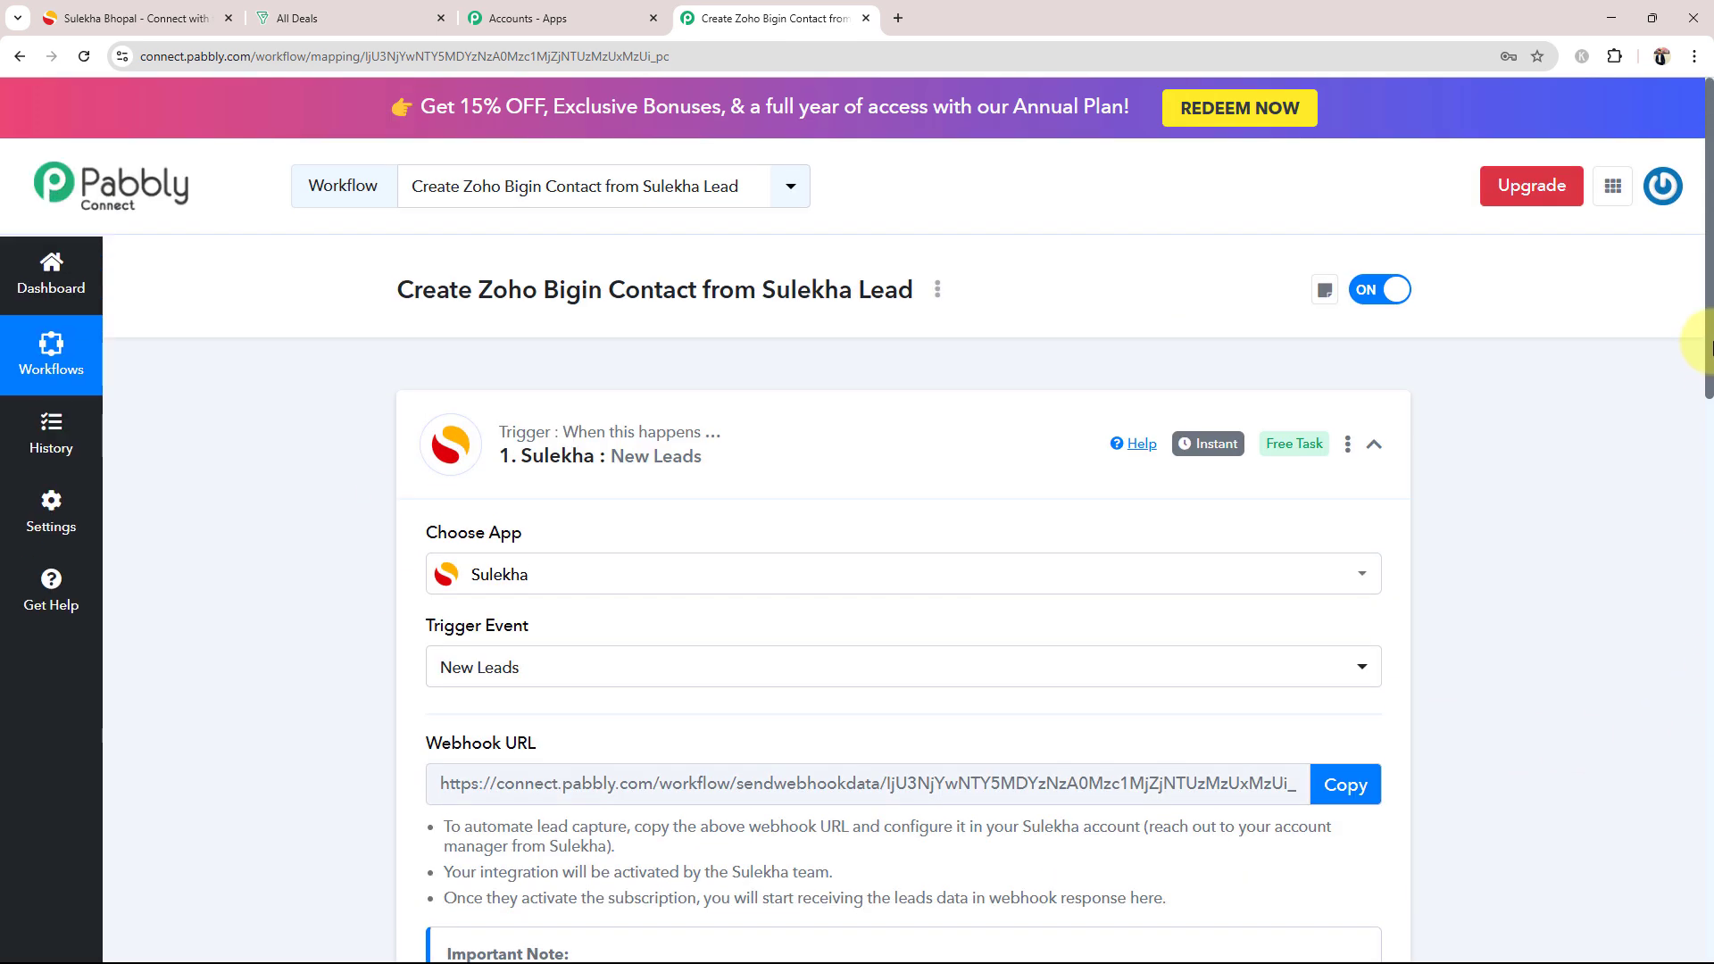
left_click(658, 505)
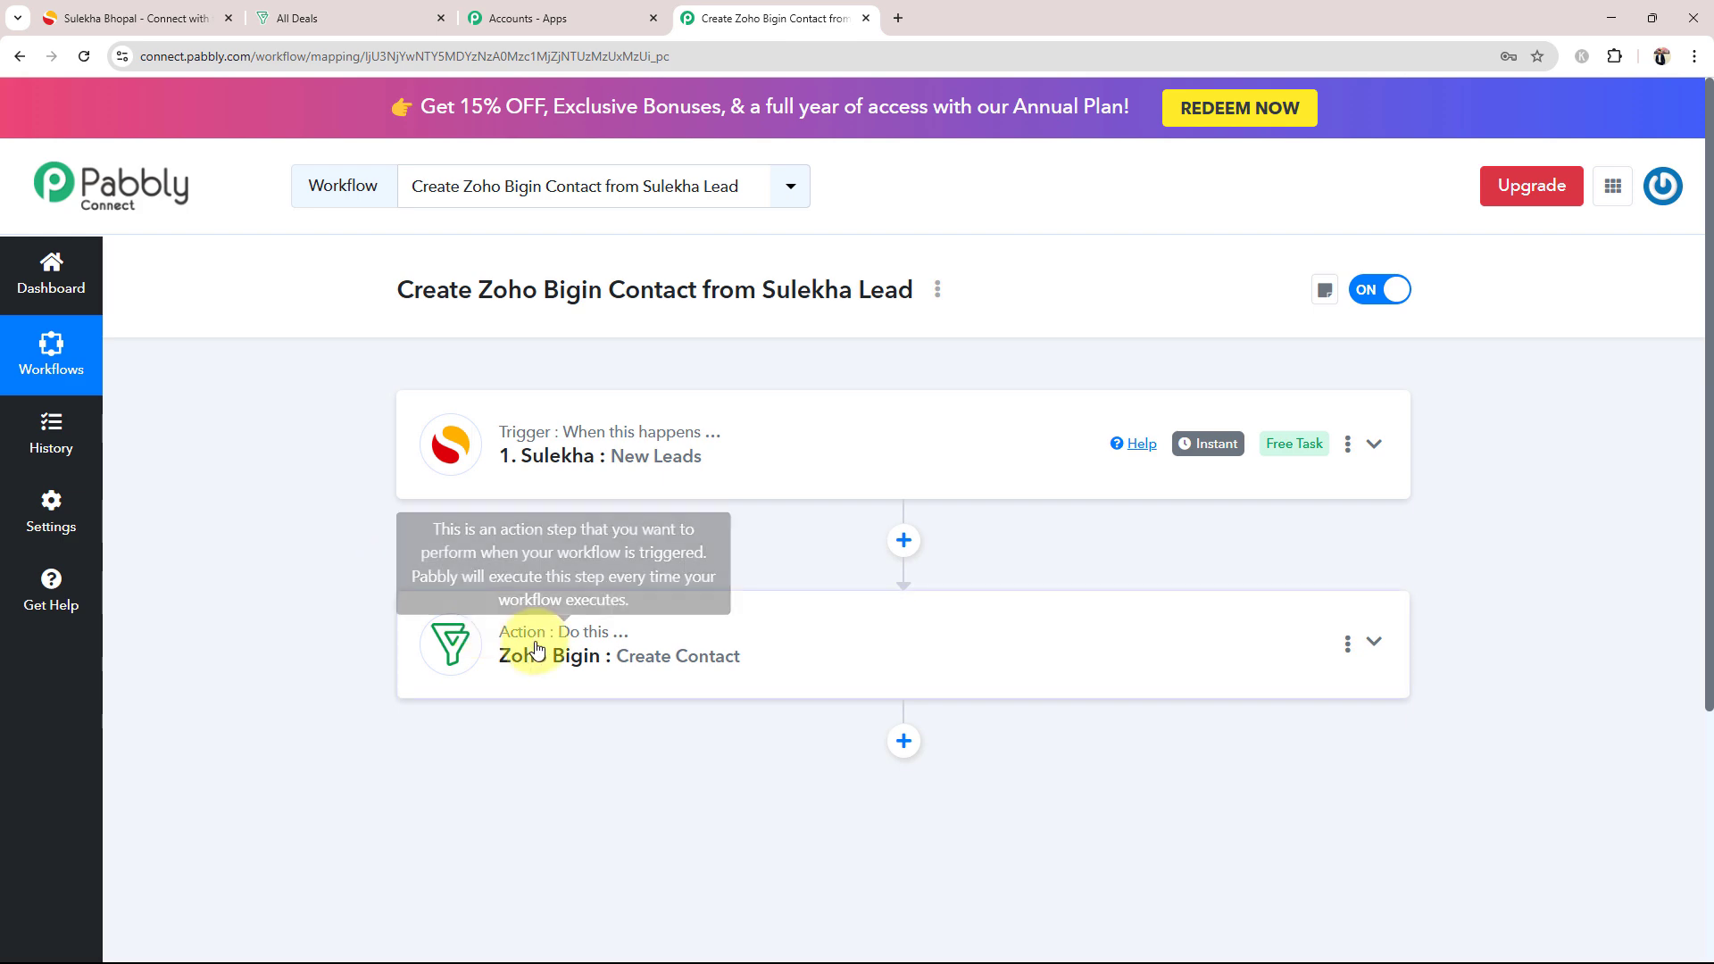
left_click(444, 644)
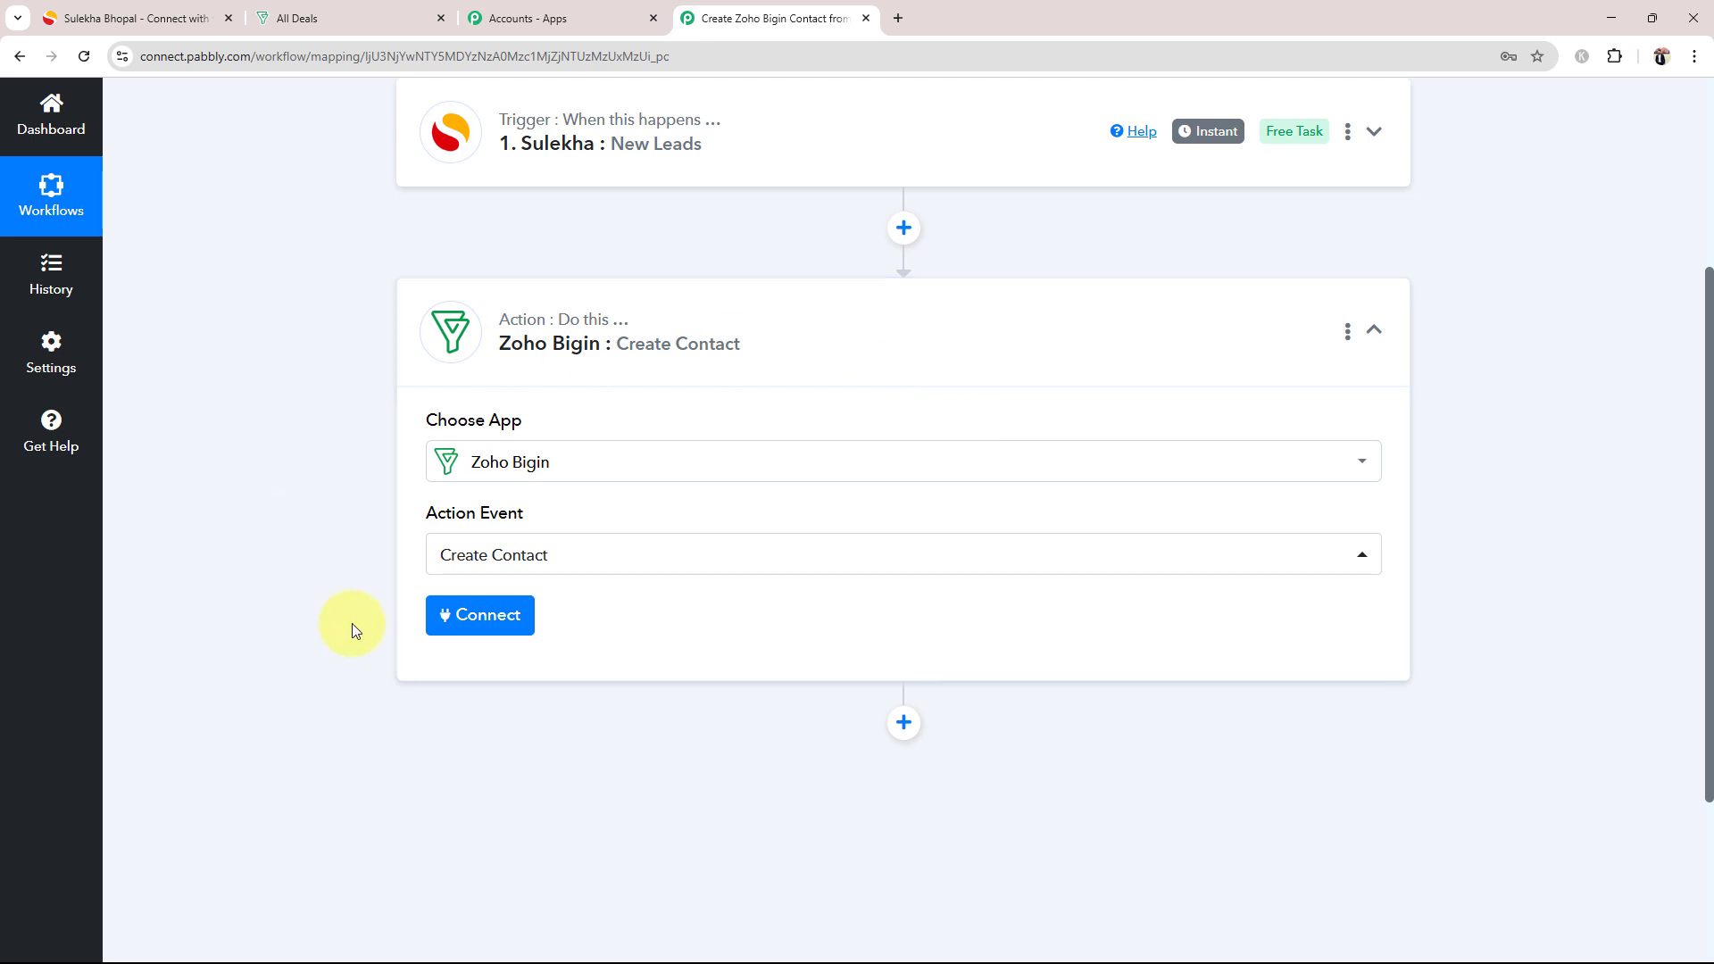
left_click(472, 629)
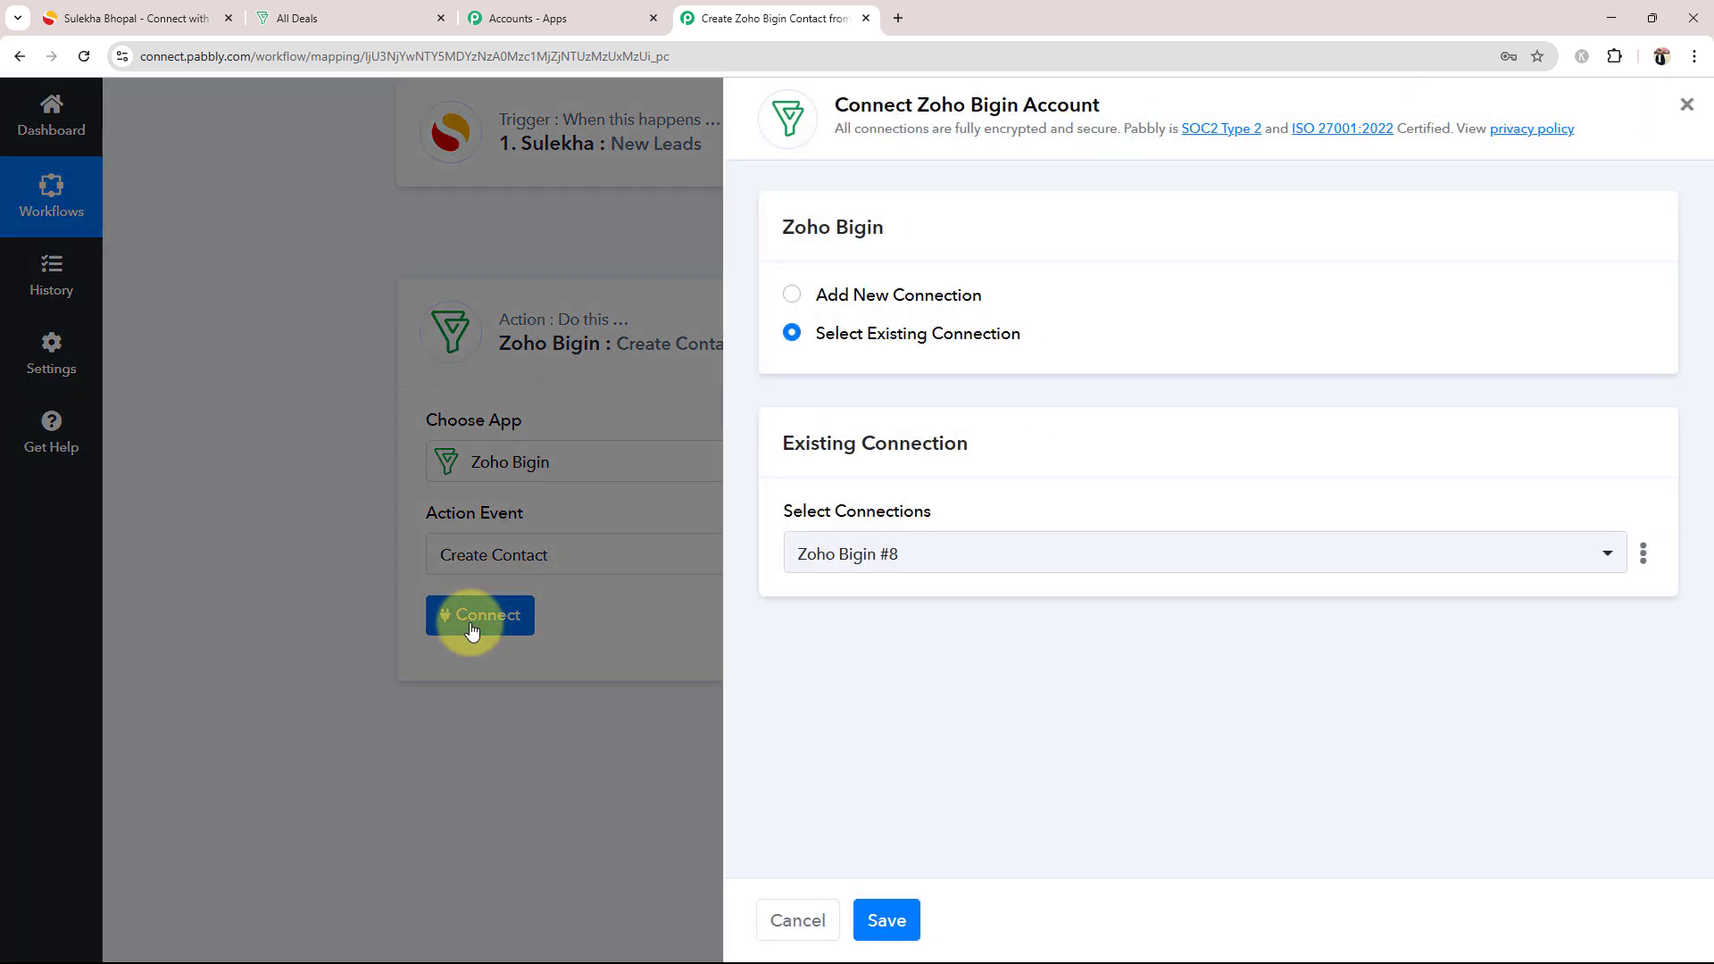
left_click(789, 295)
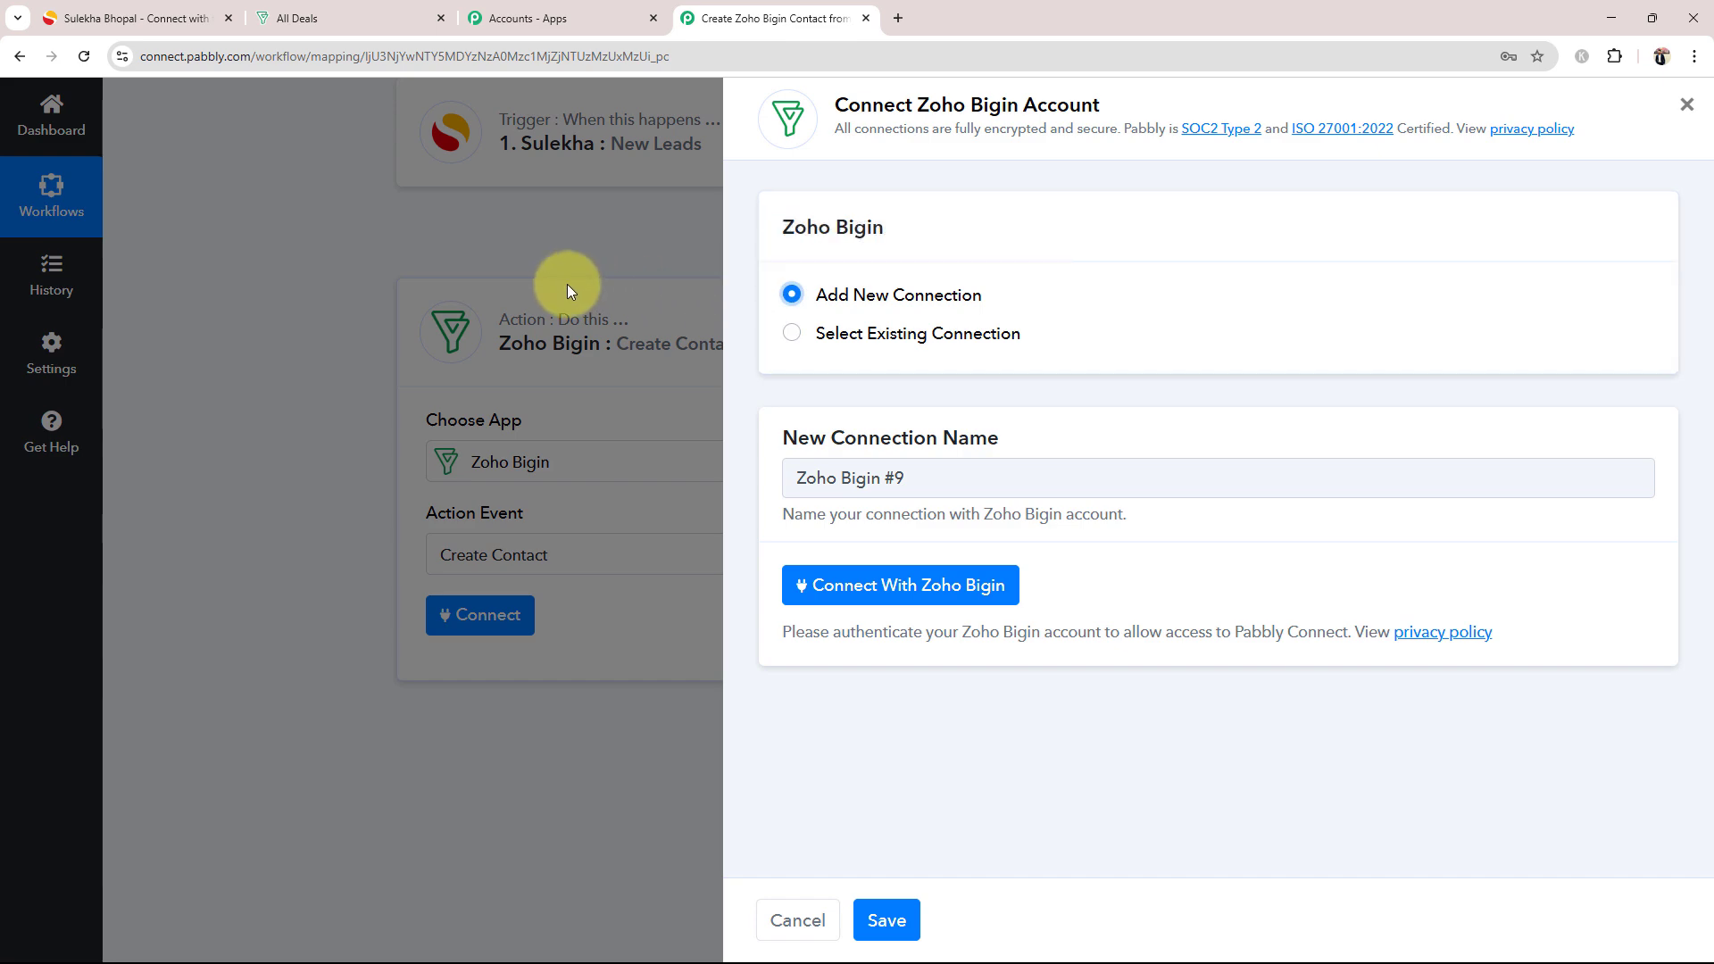
left_click(842, 580)
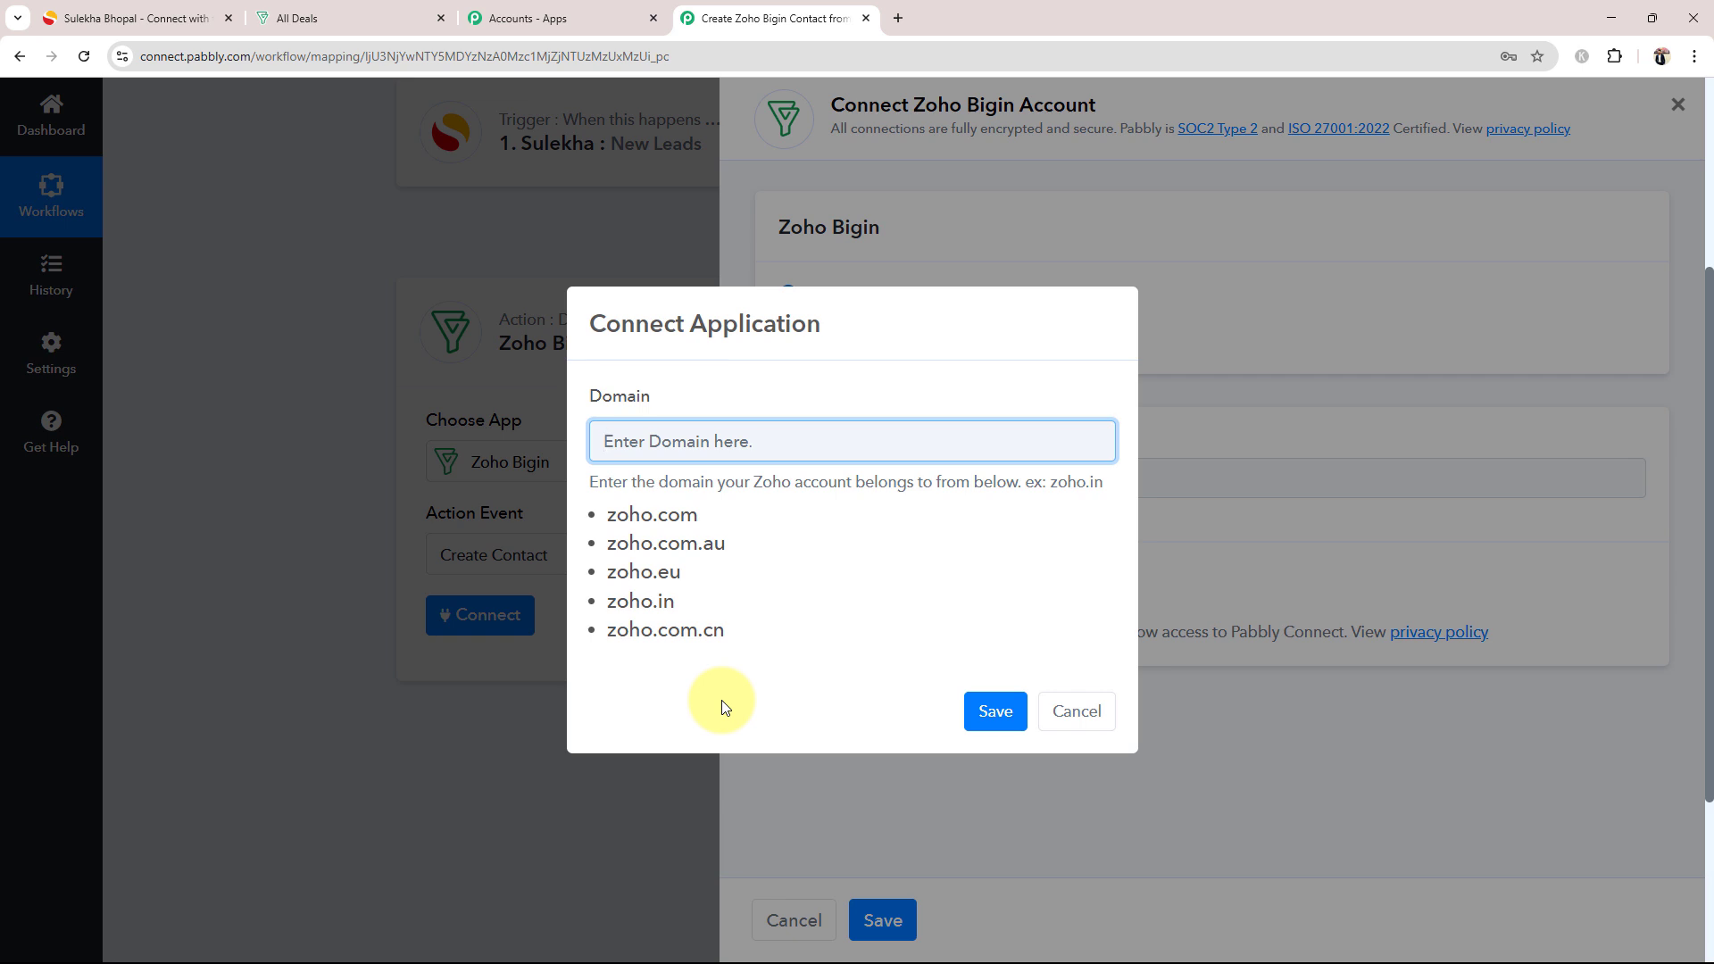
Step: Check which Zoho domain the Bigin account uses in its web address
left_click(375, 18)
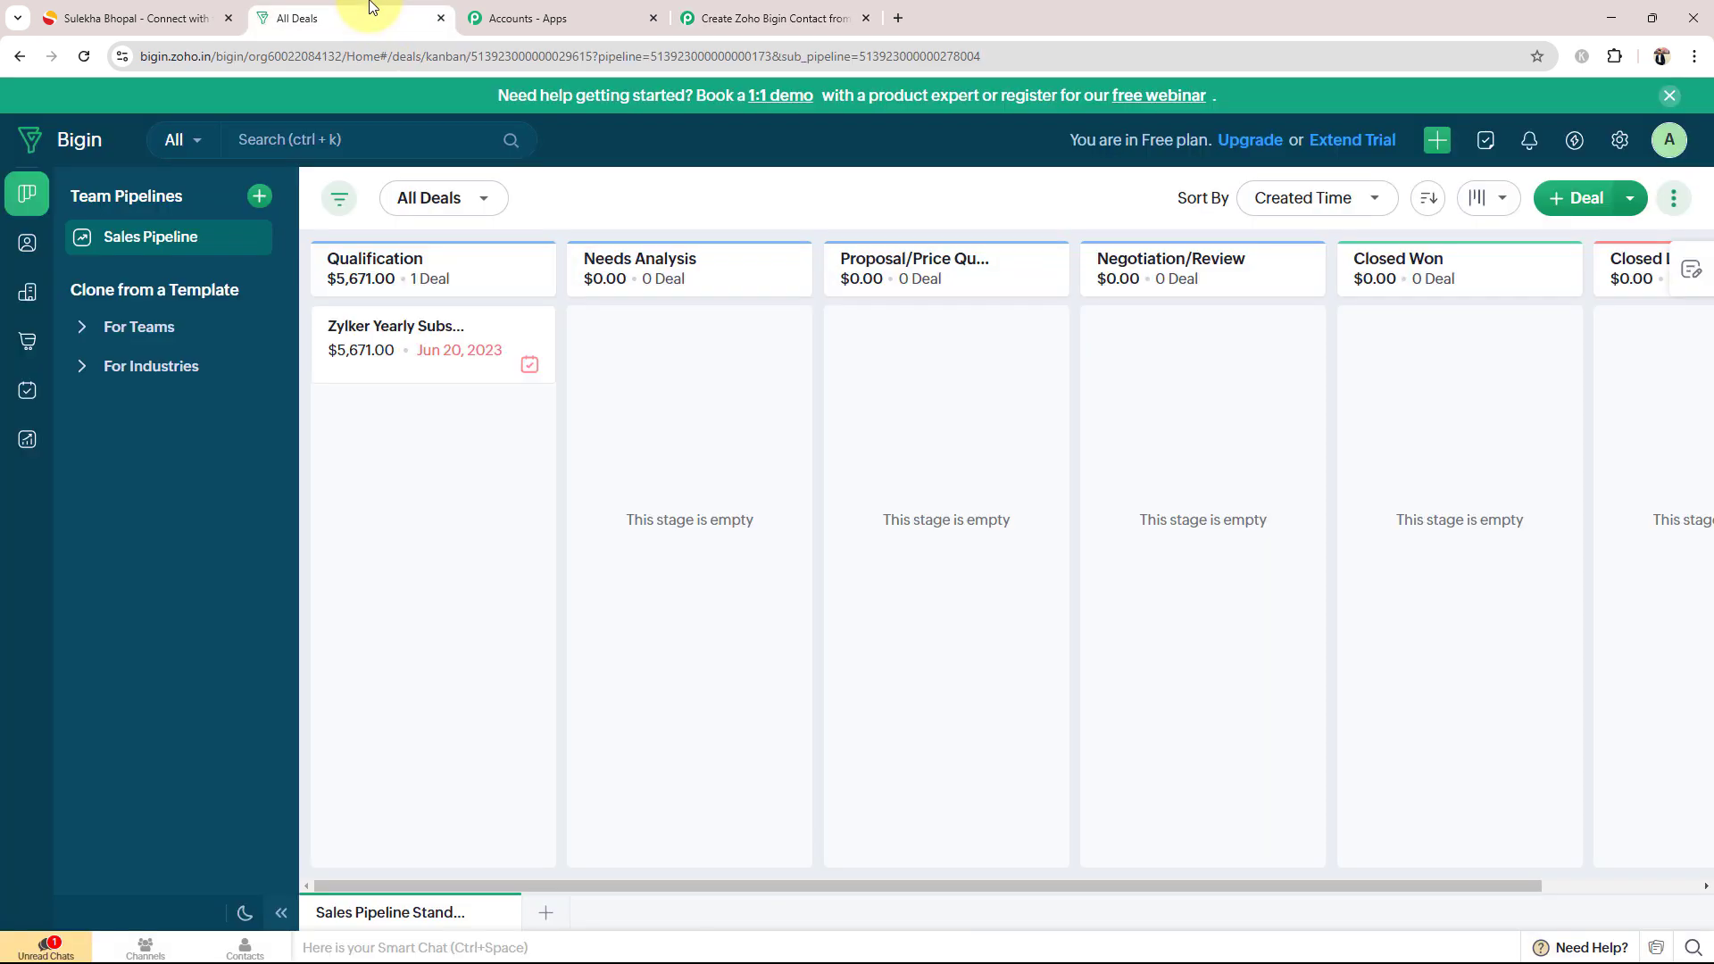
left_click(184, 59)
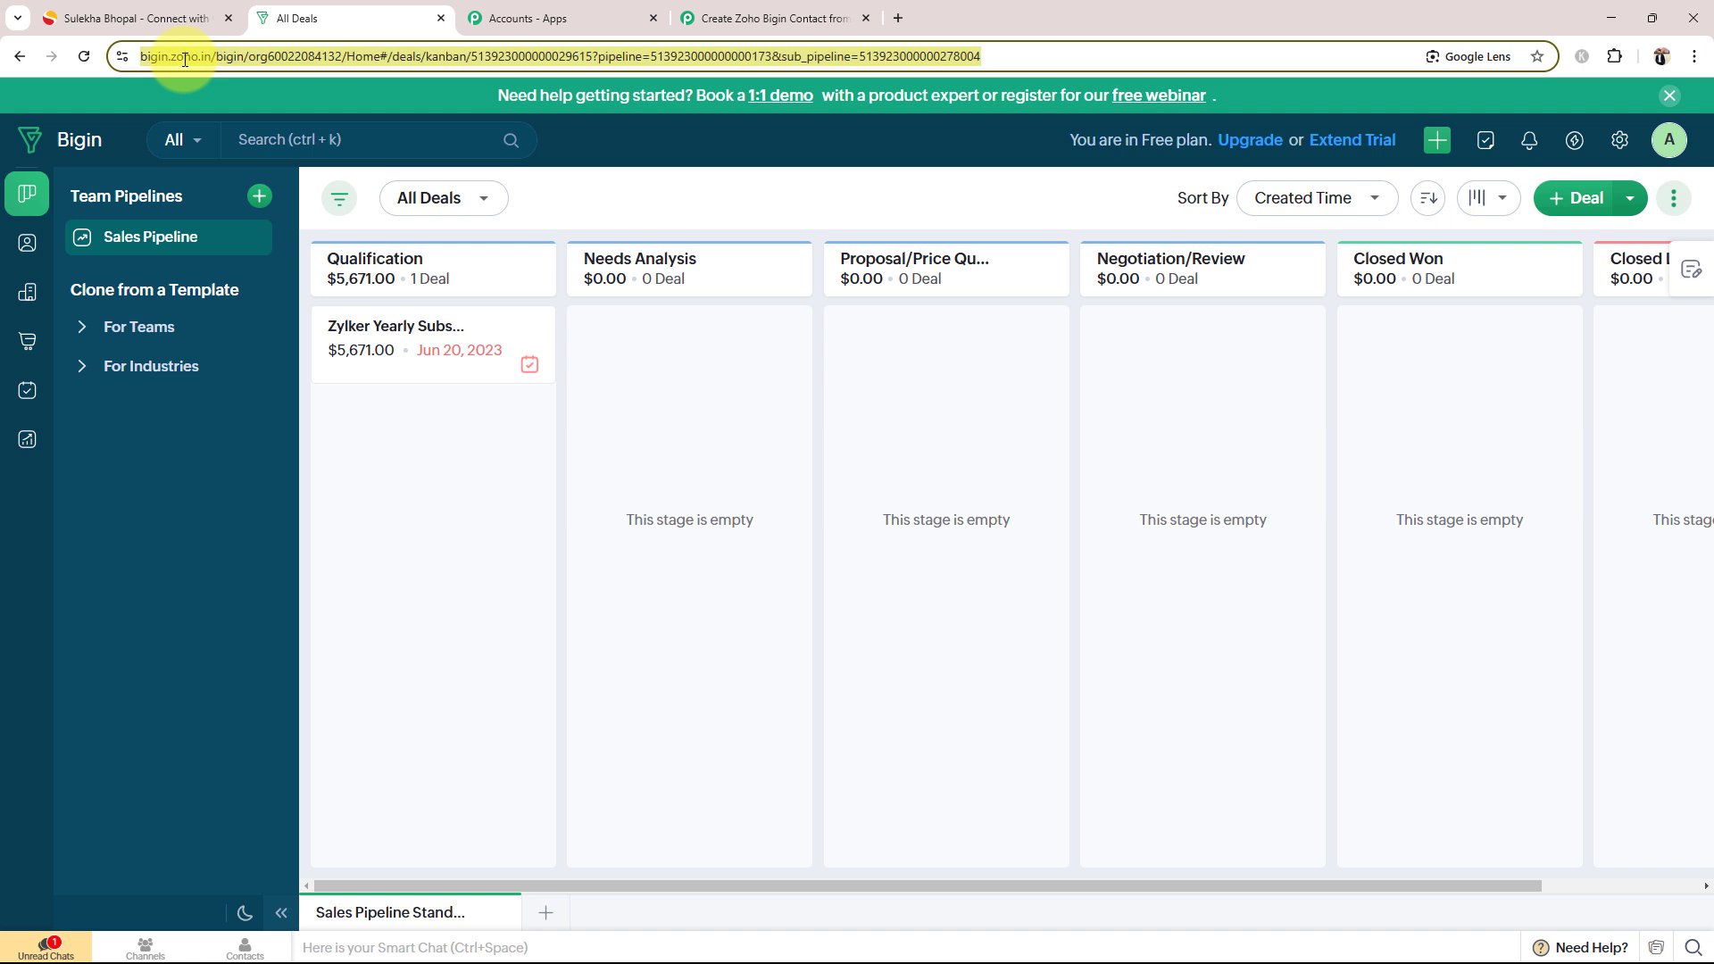
left_click(197, 59)
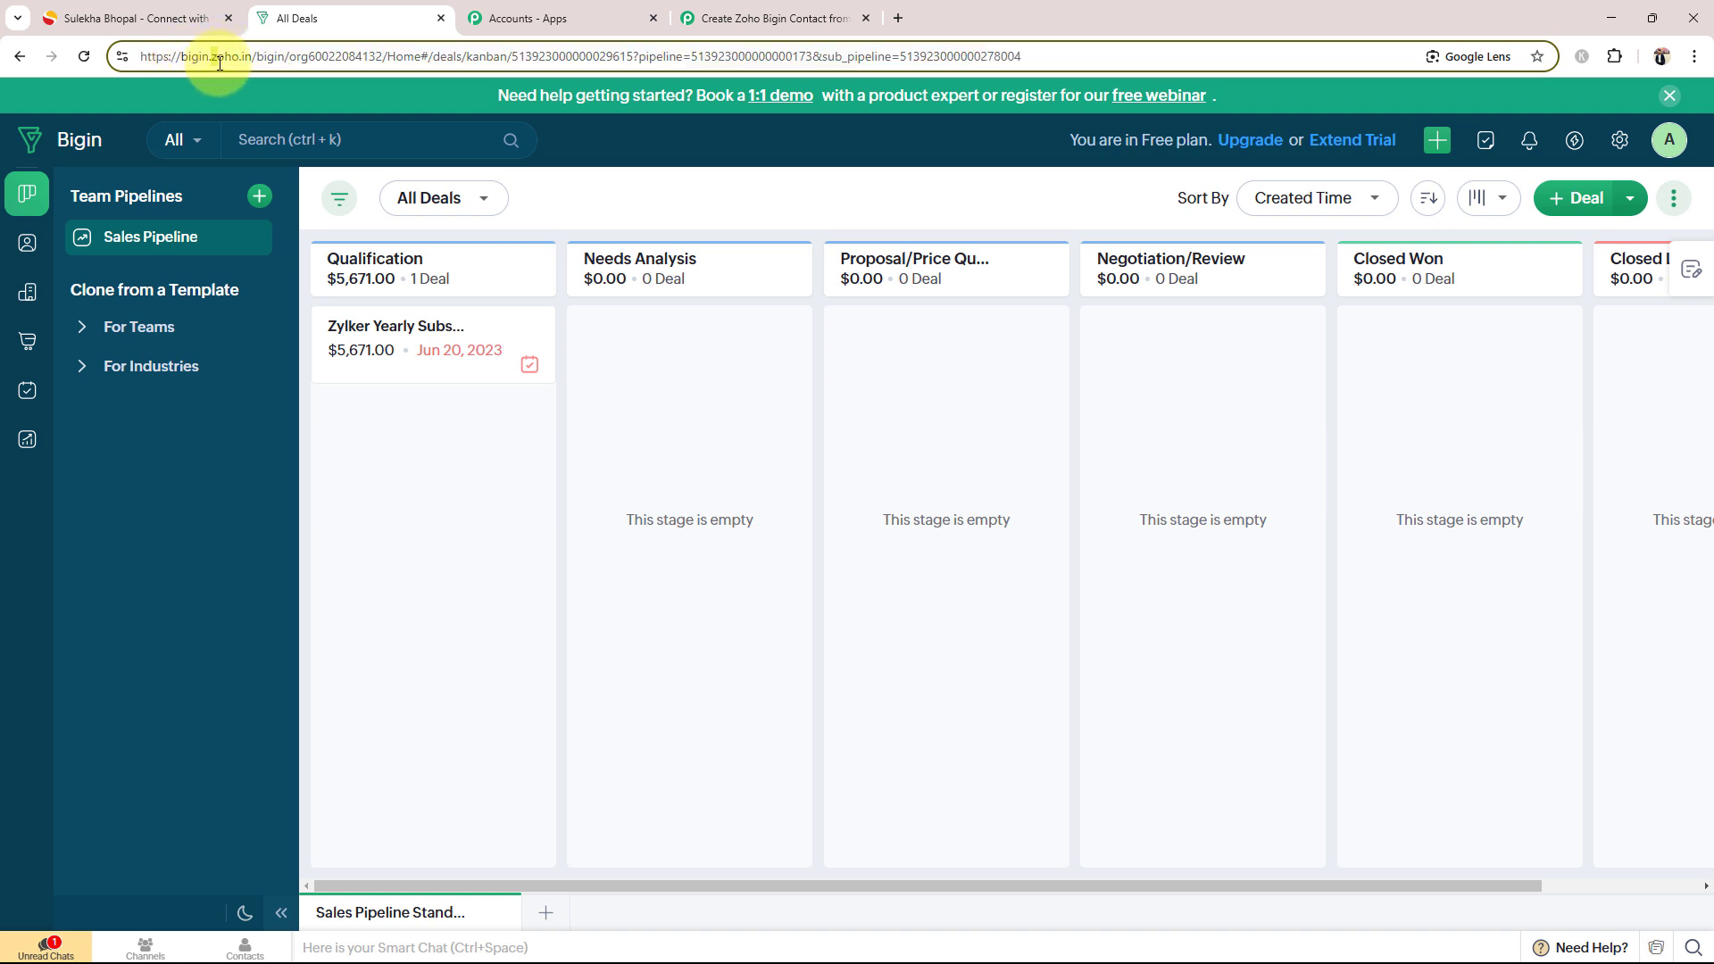
left_click_drag(218, 63, 253, 61)
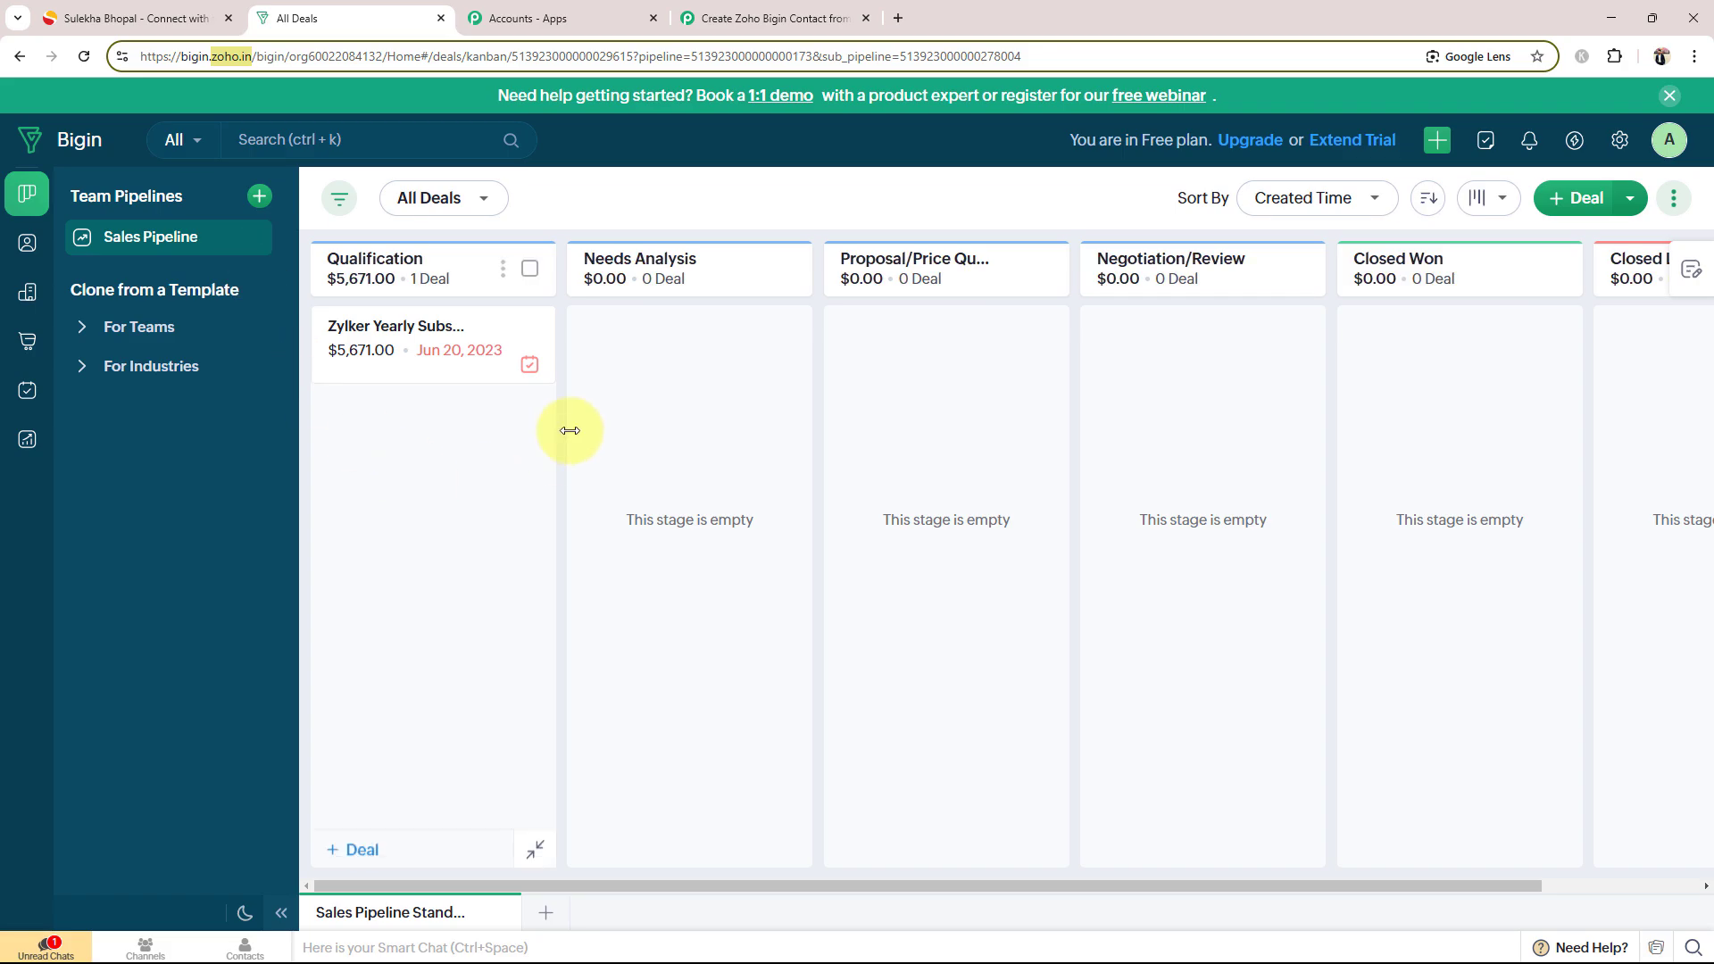
Step: Set the new connection's domain to zoho.in, save it, and accept Pabbly Connect's access request for the Zoho Bigin account
left_click(754, 13)
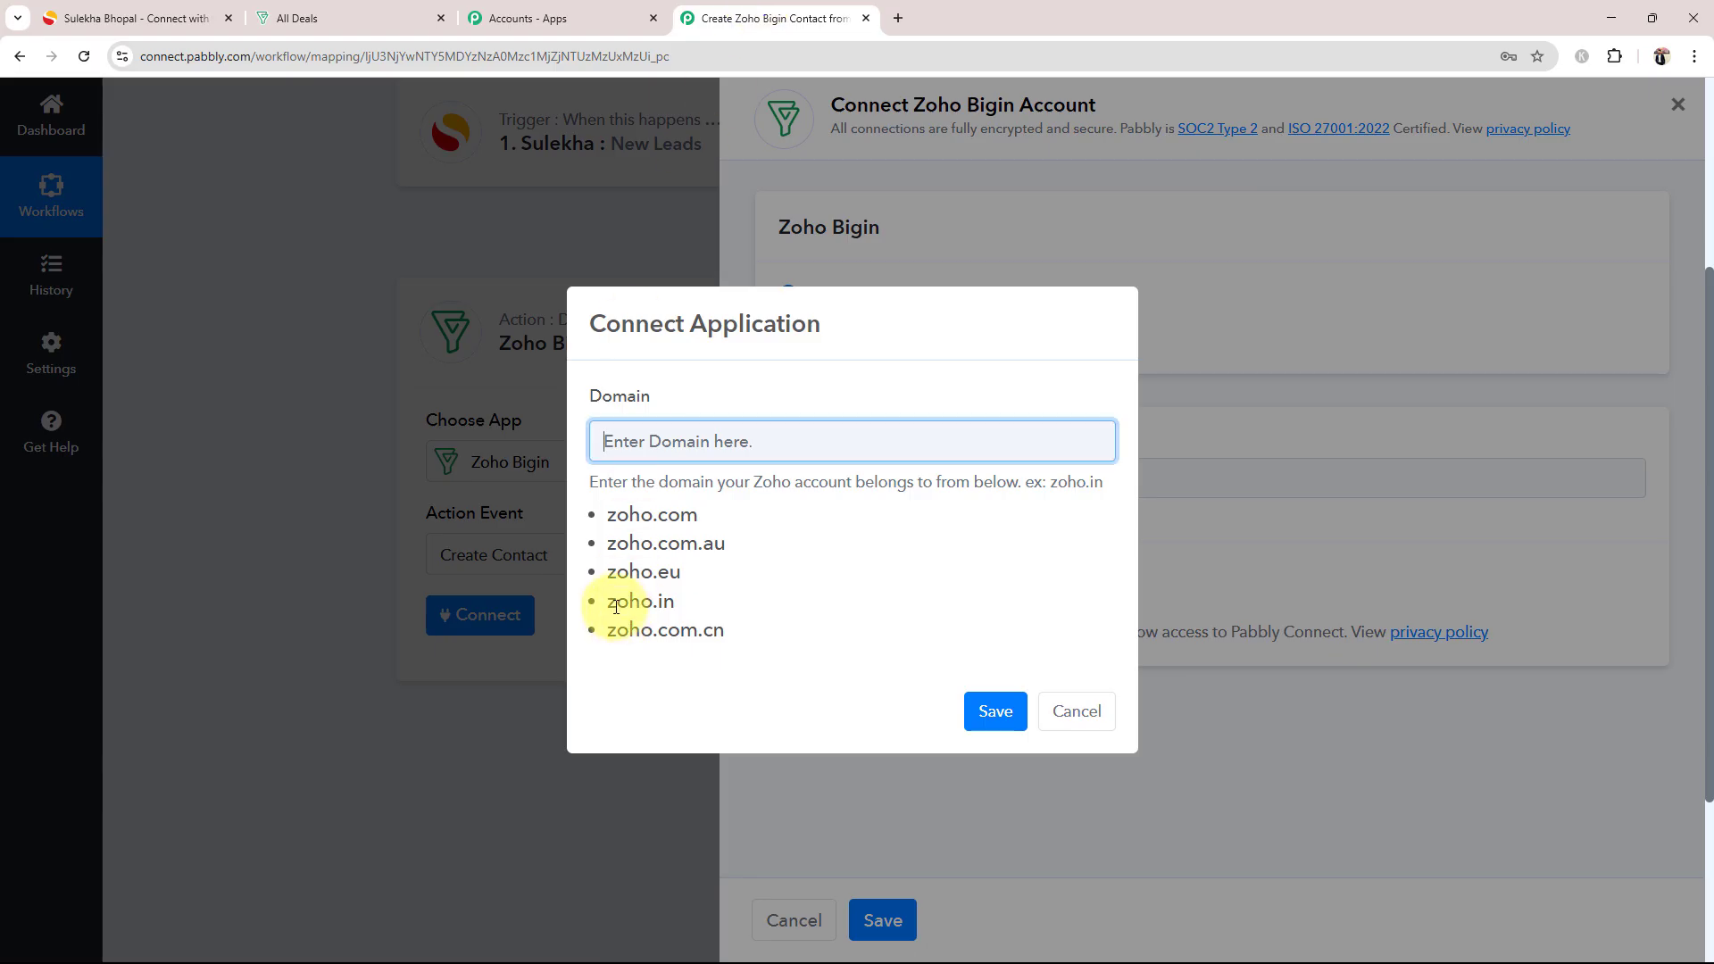
left_click_drag(609, 603, 674, 611)
key("ctrl+c")
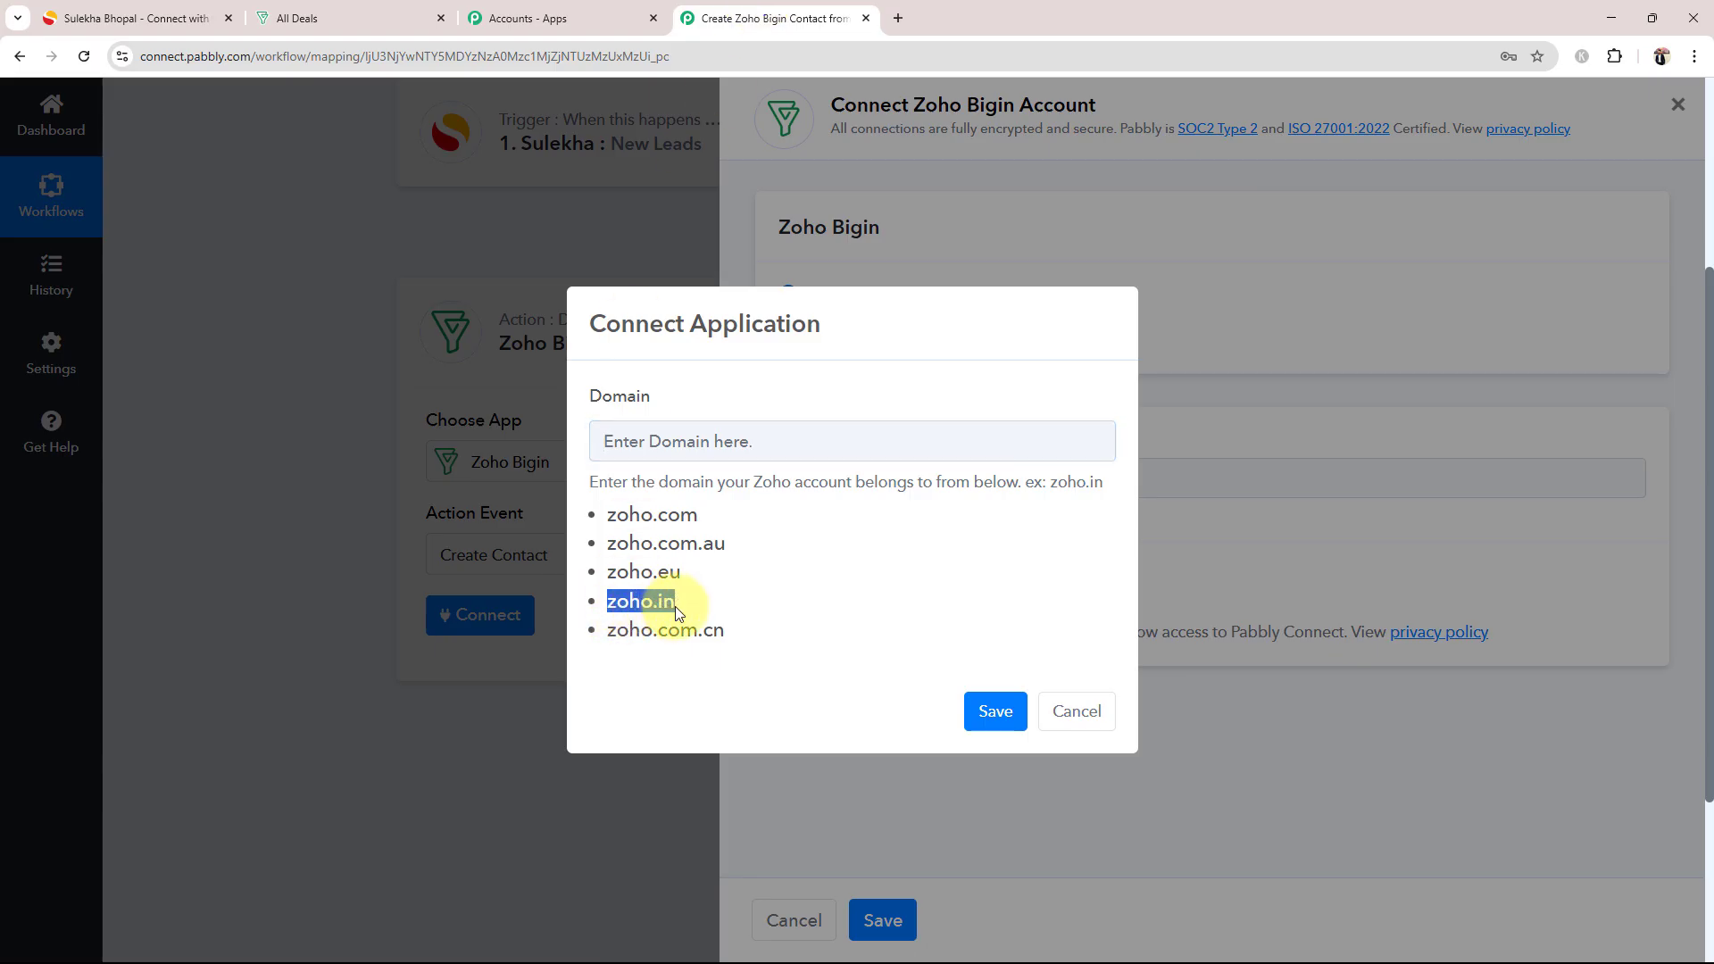
left_click(650, 443)
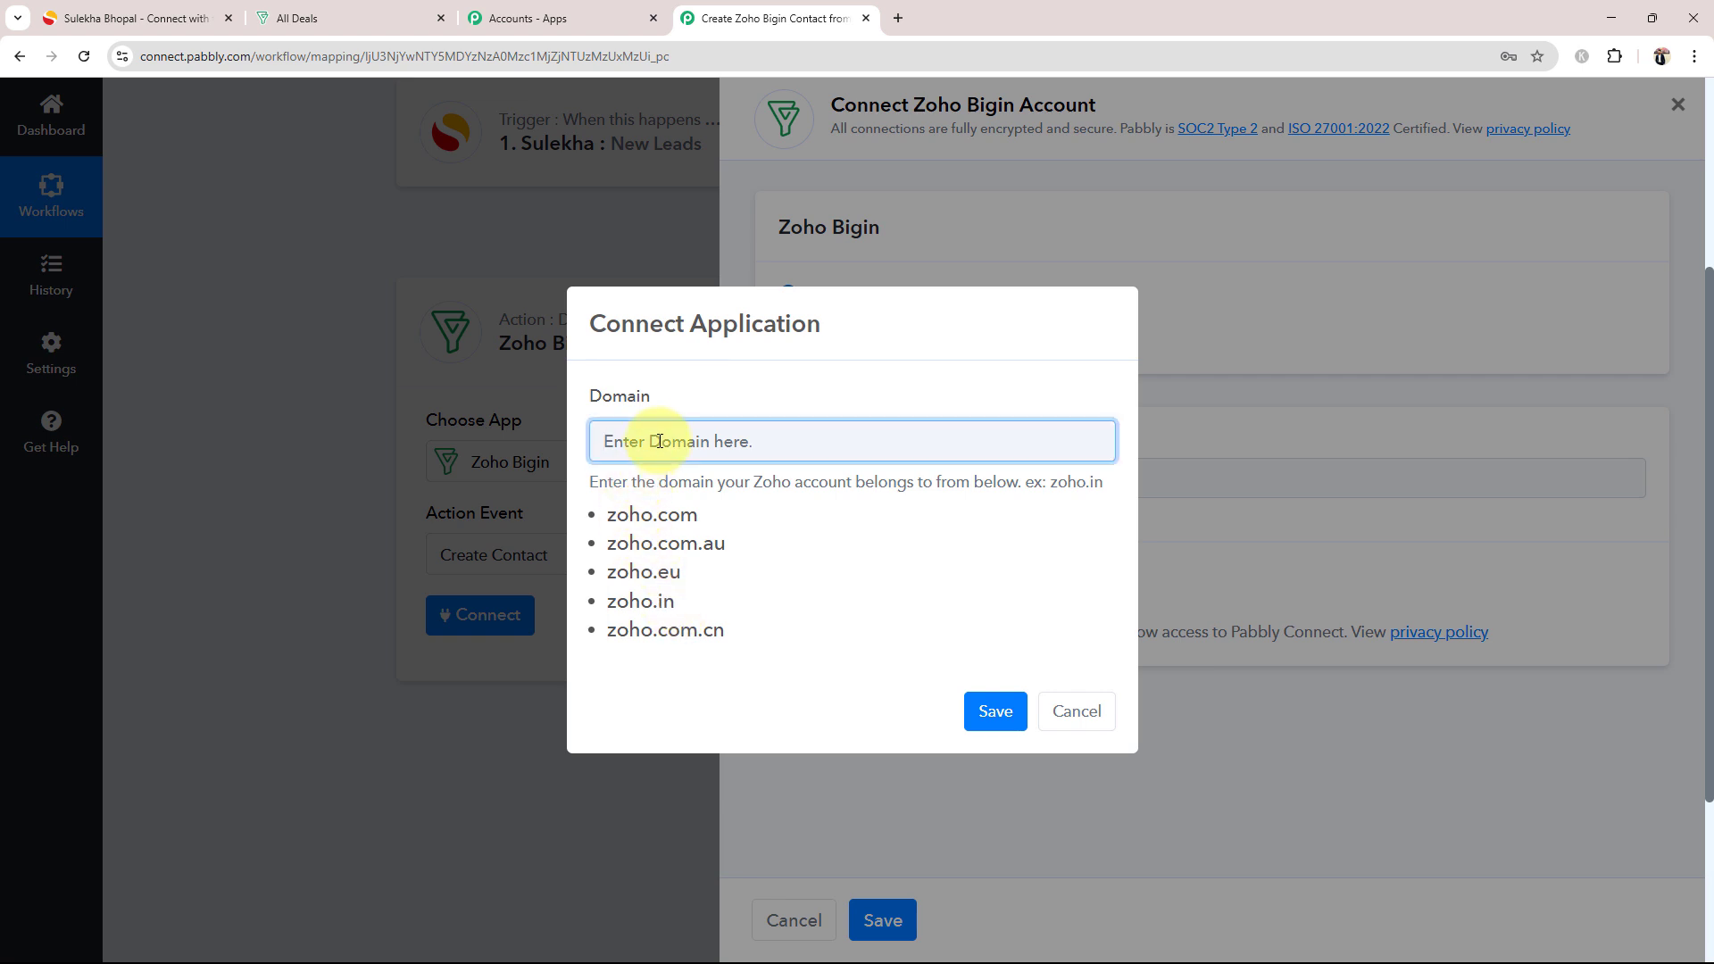
key("ctrl+v")
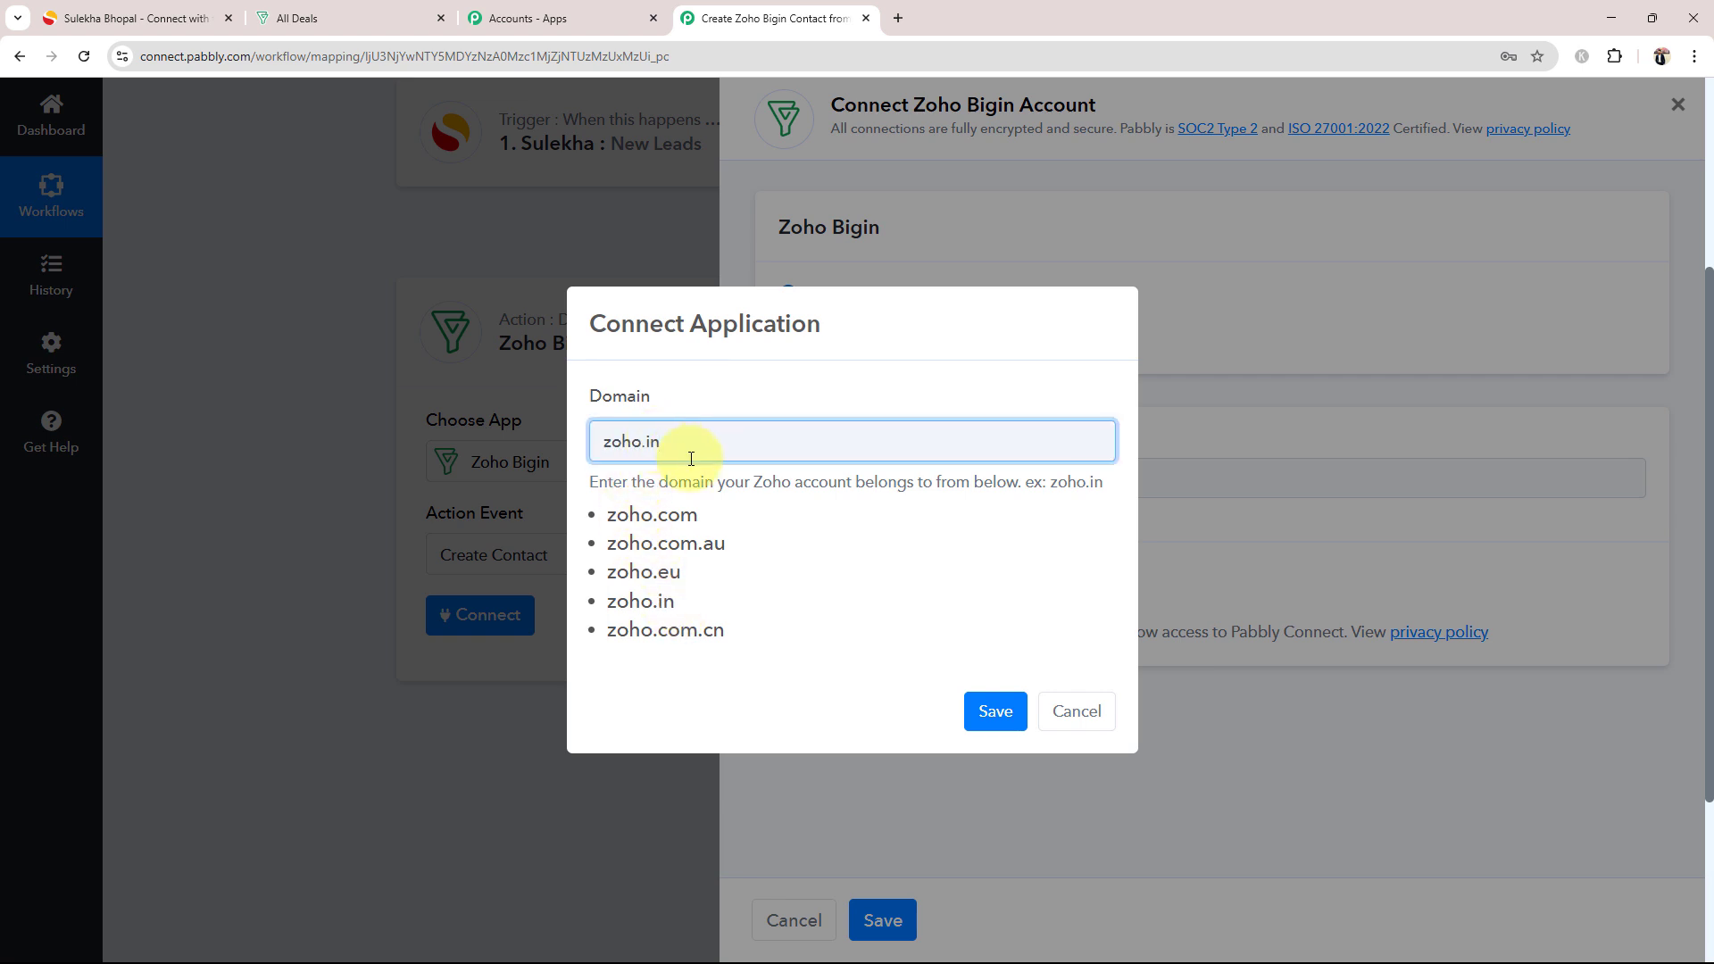
left_click(995, 710)
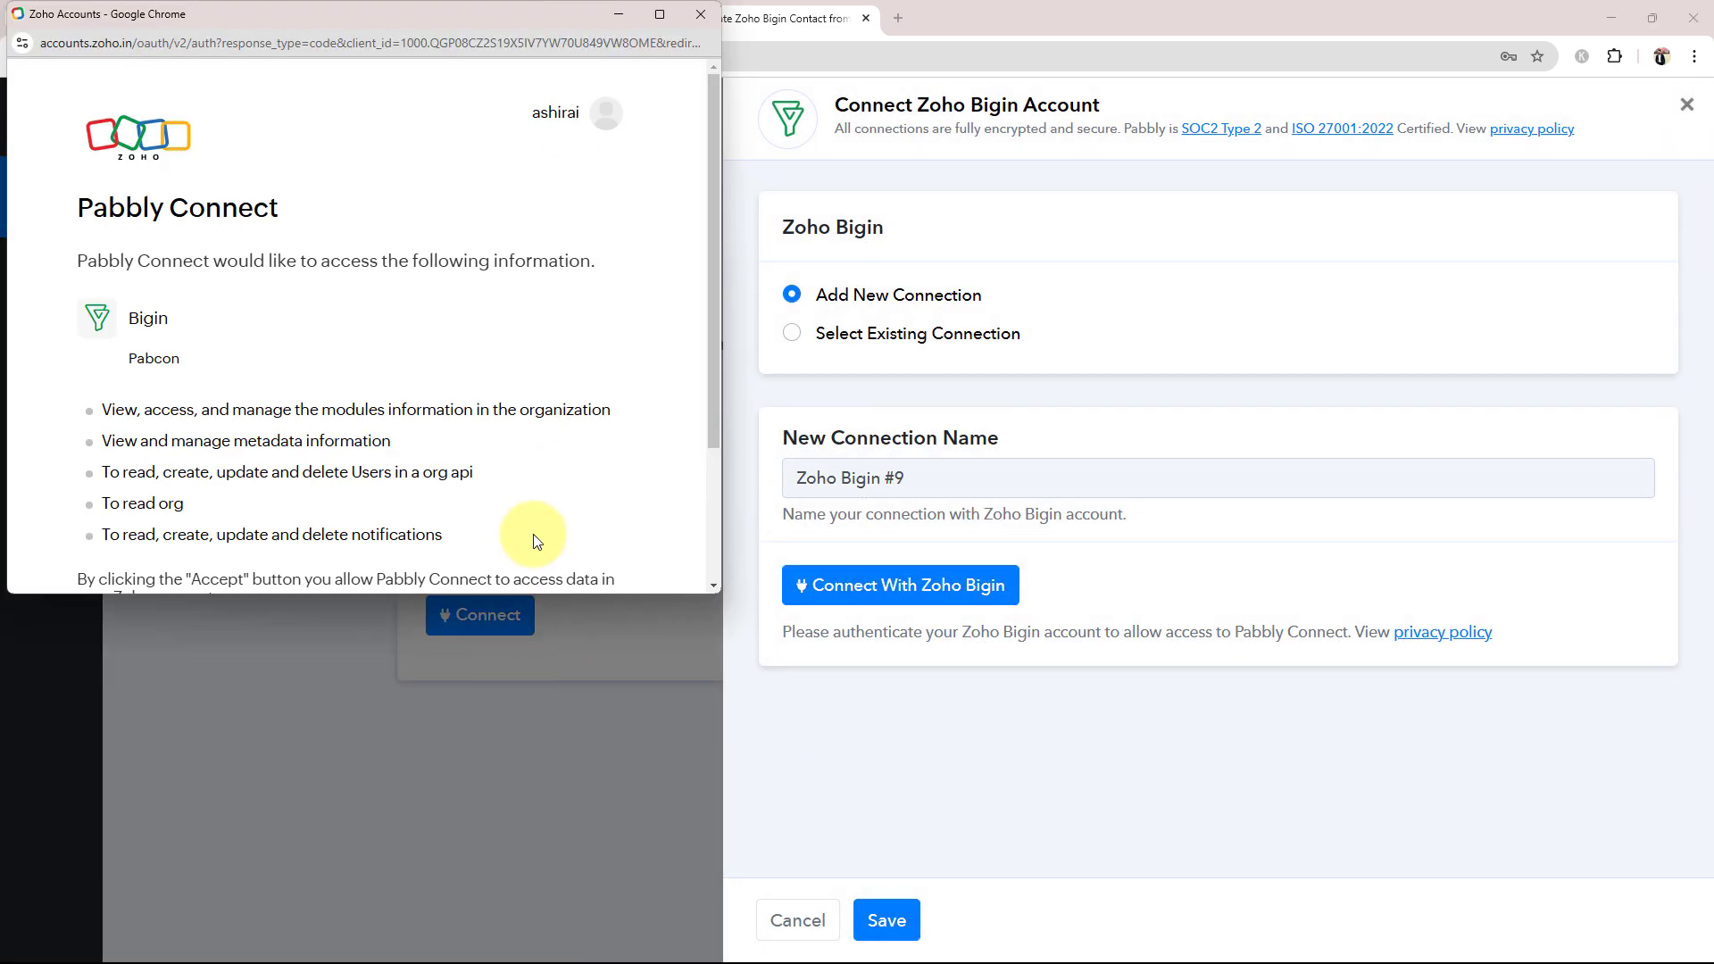
scroll(284, 373, "down", 3)
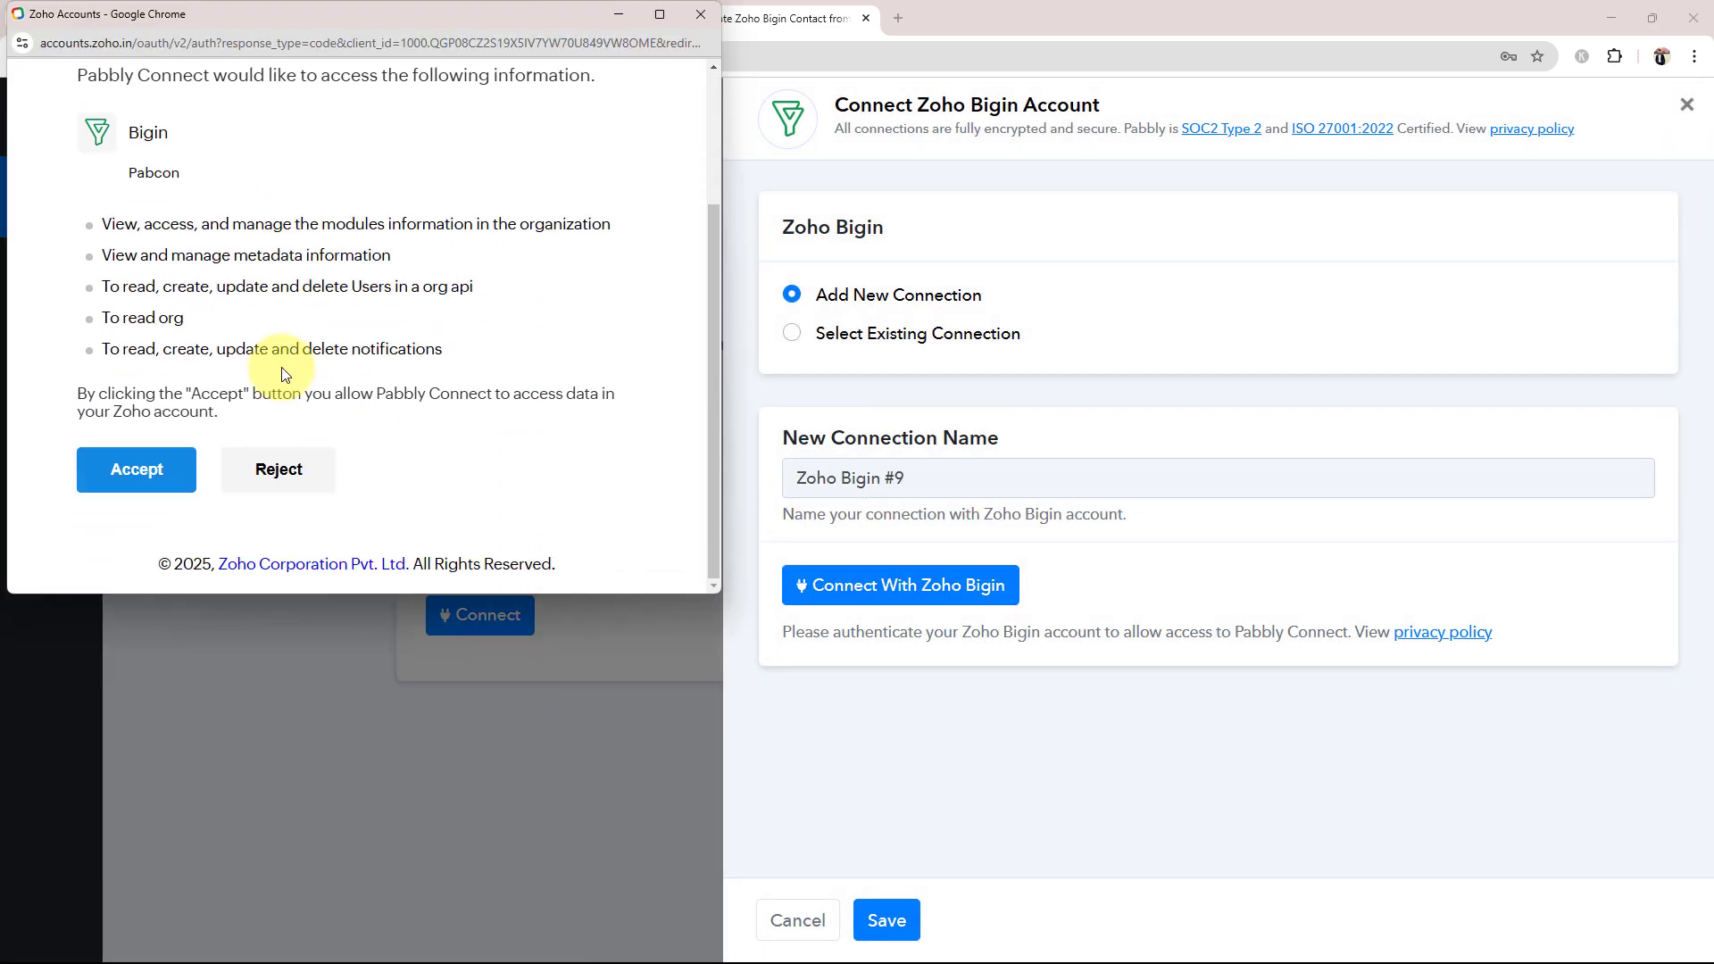
left_click(146, 469)
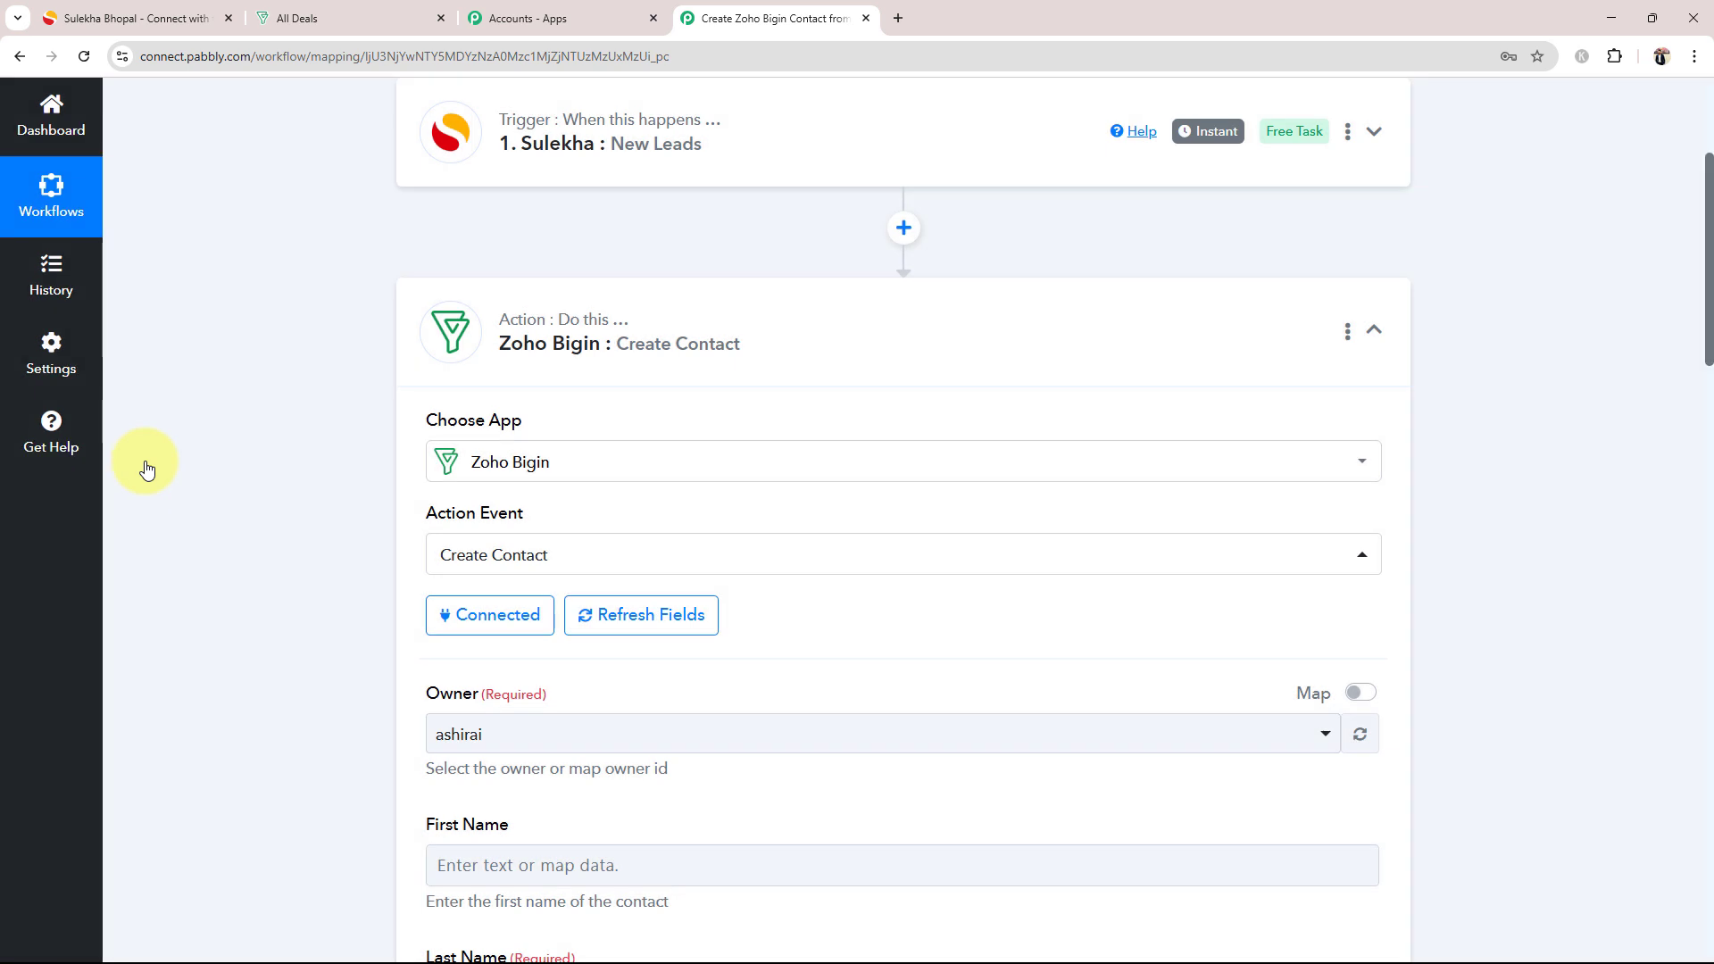
Step: Select the account user as the Owner in the Zoho Bigin Create Contact action
scroll(144, 466, "down", 5)
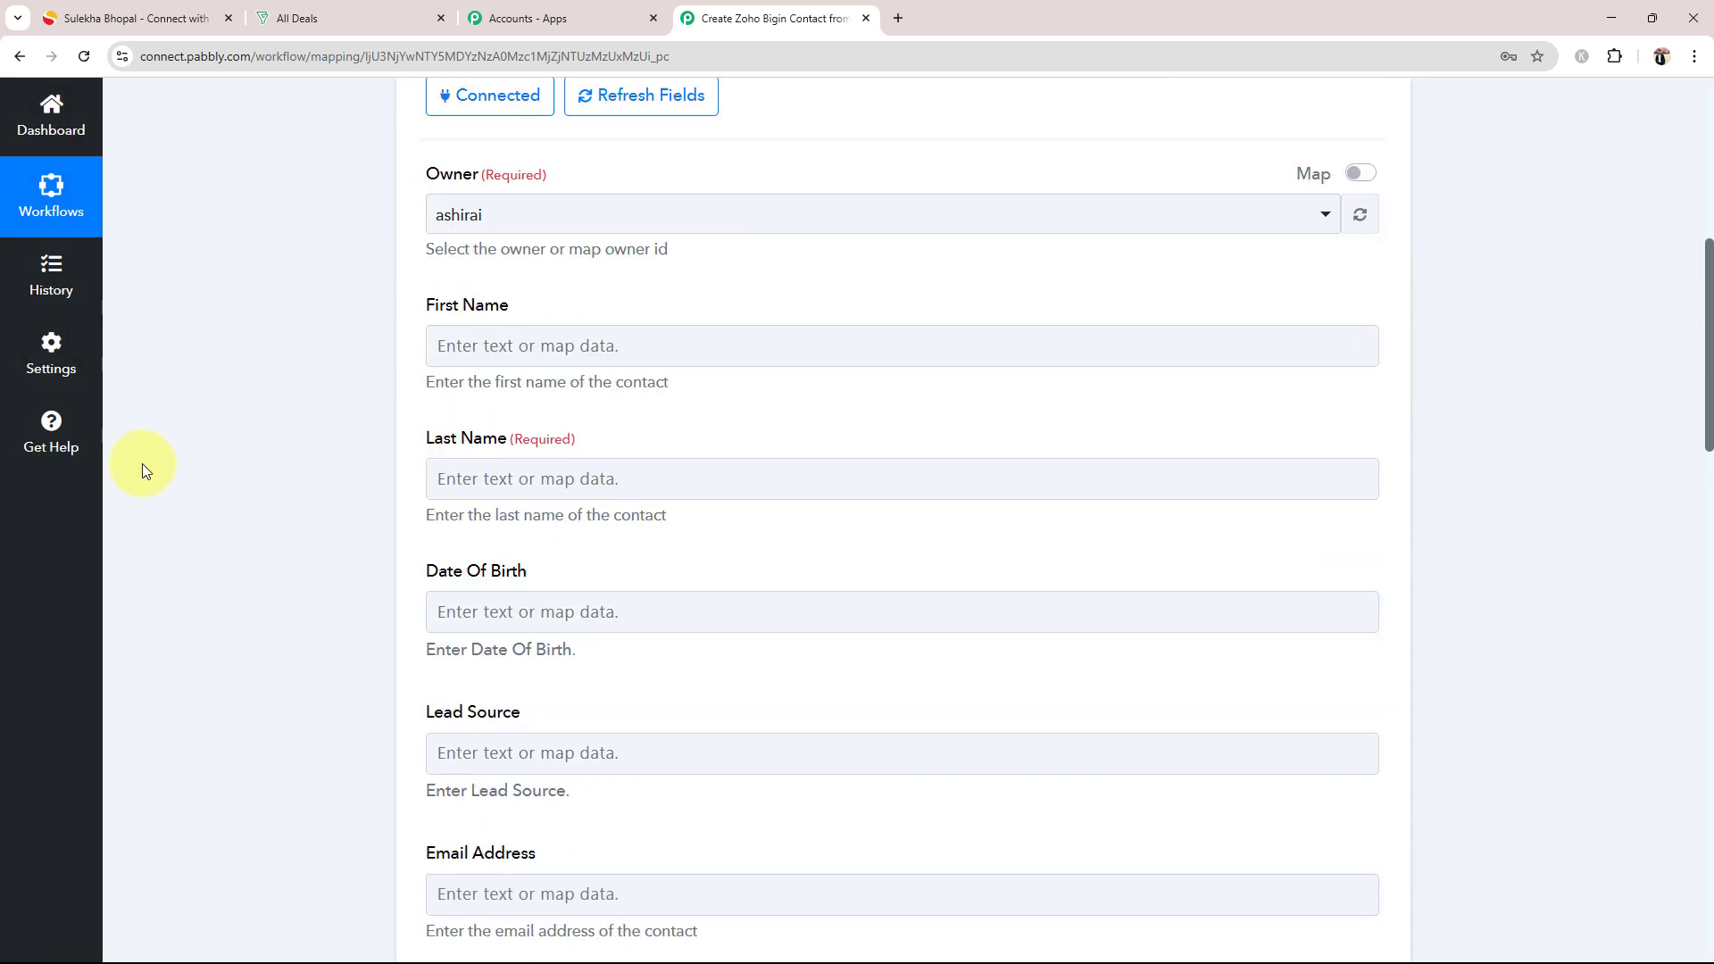
left_click(490, 218)
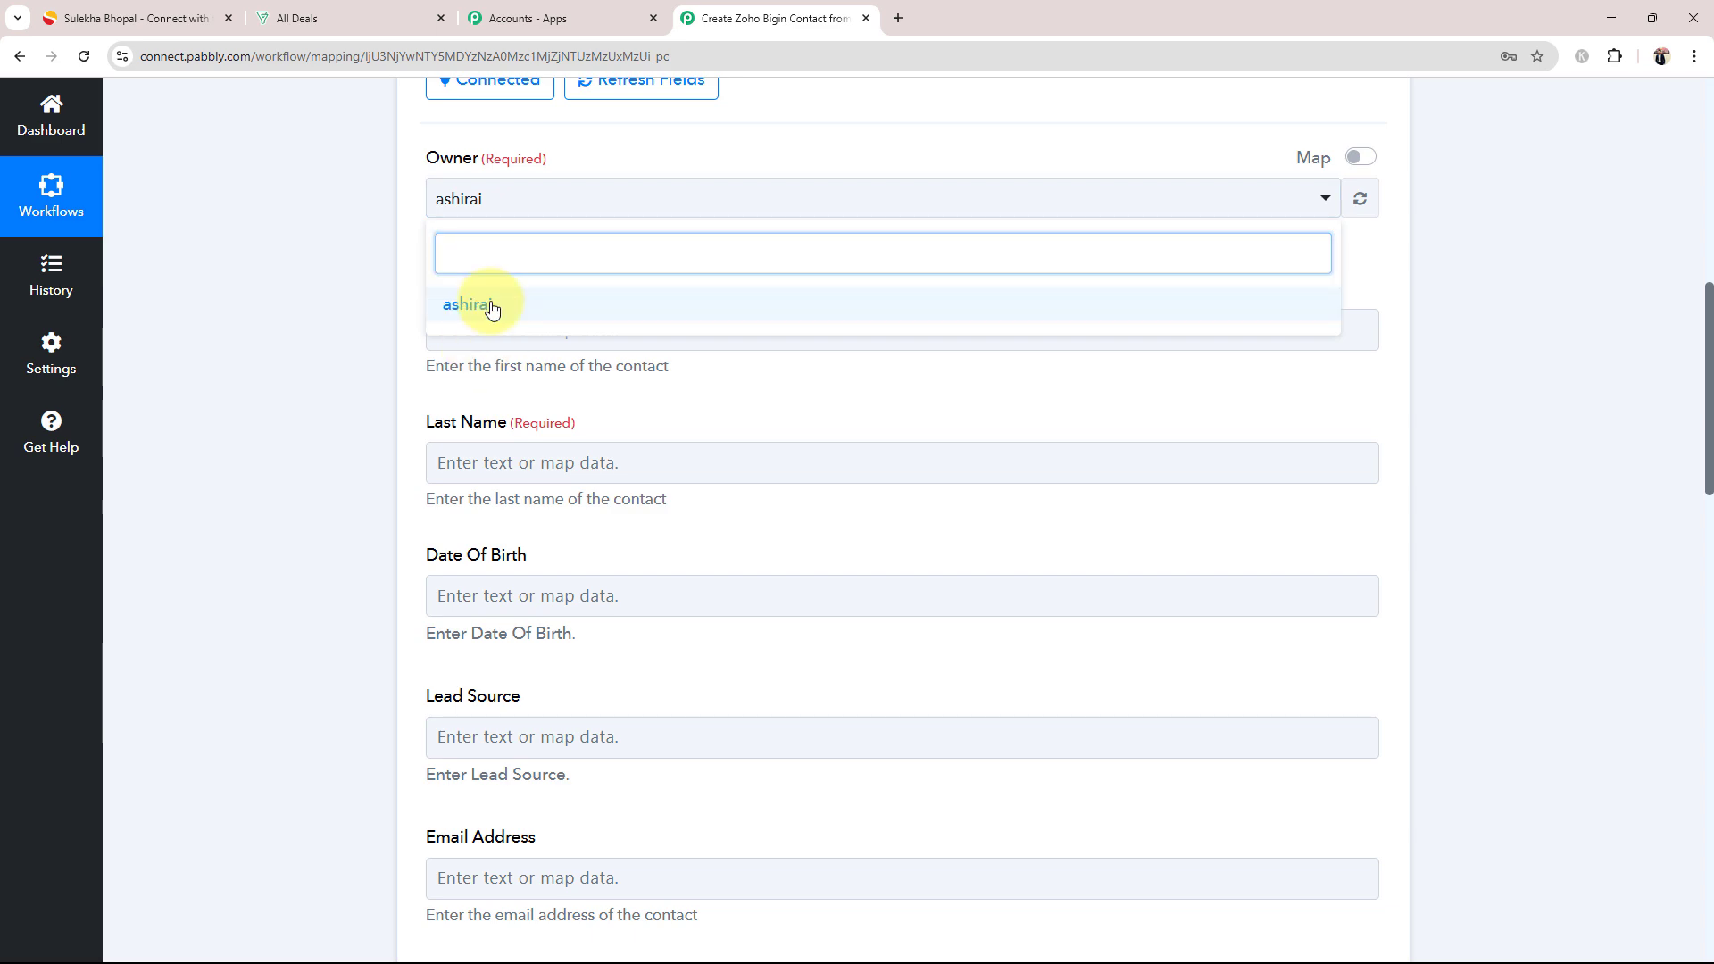
left_click(485, 305)
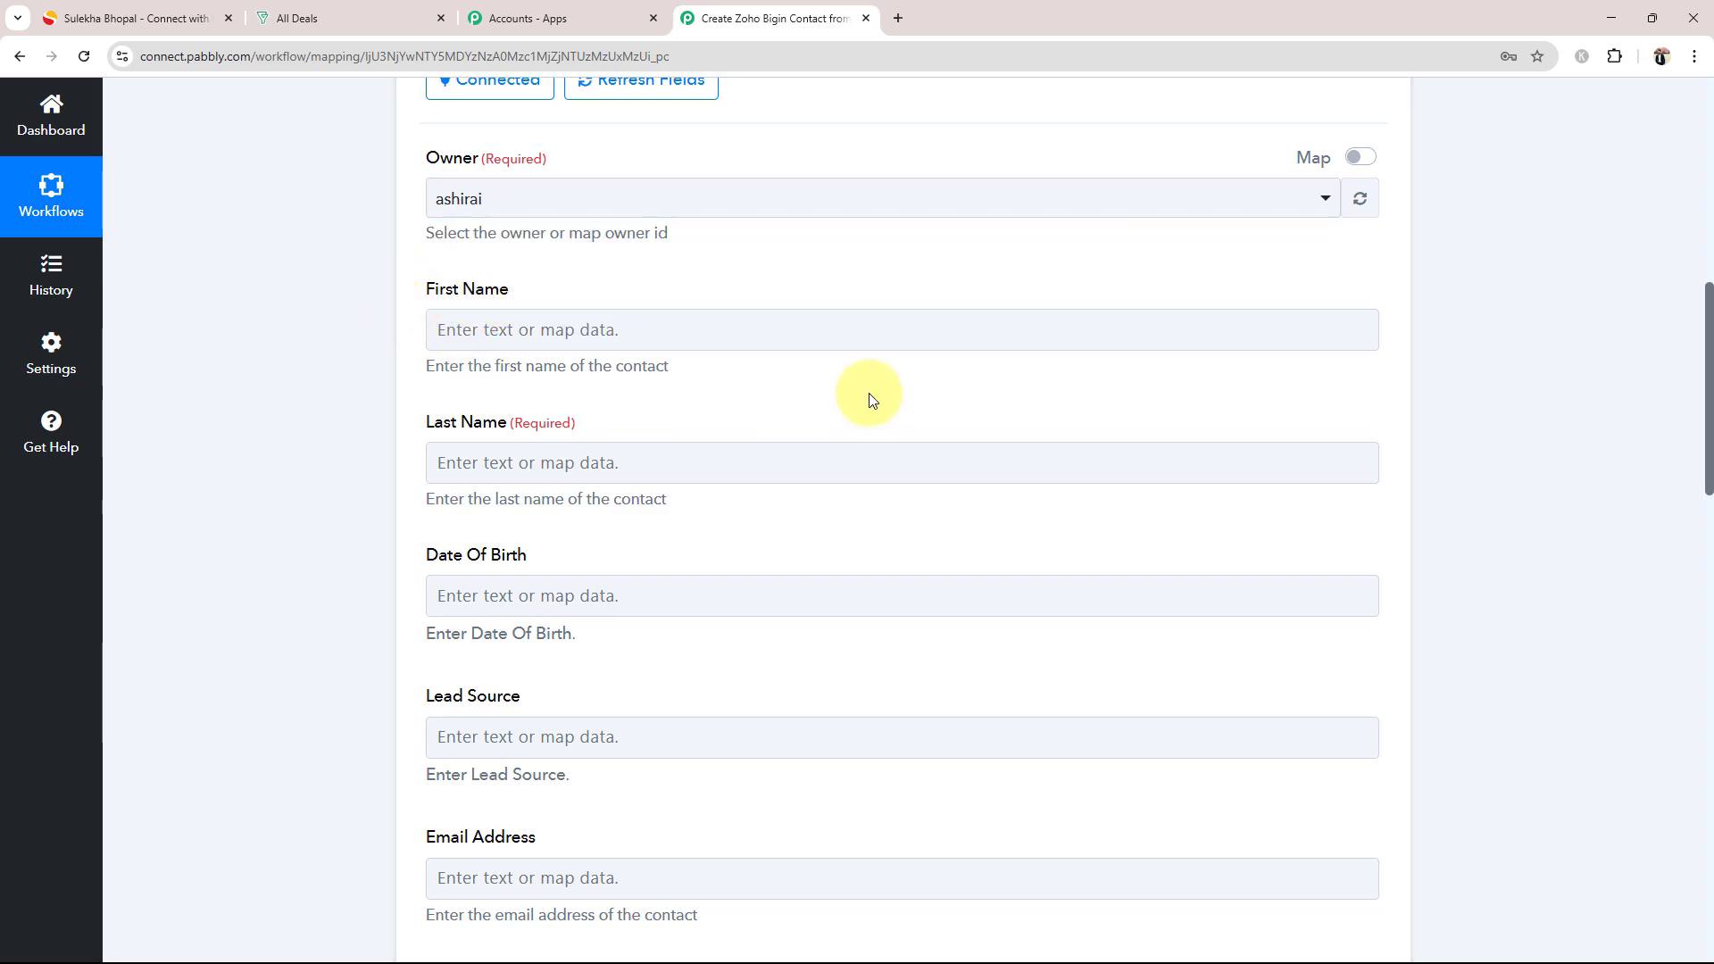
Step: Map the contact's First Name field to the Firstname value from the Sulekha New Leads step
scroll(446, 509, "down", 18)
scroll(455, 522, "up", 16)
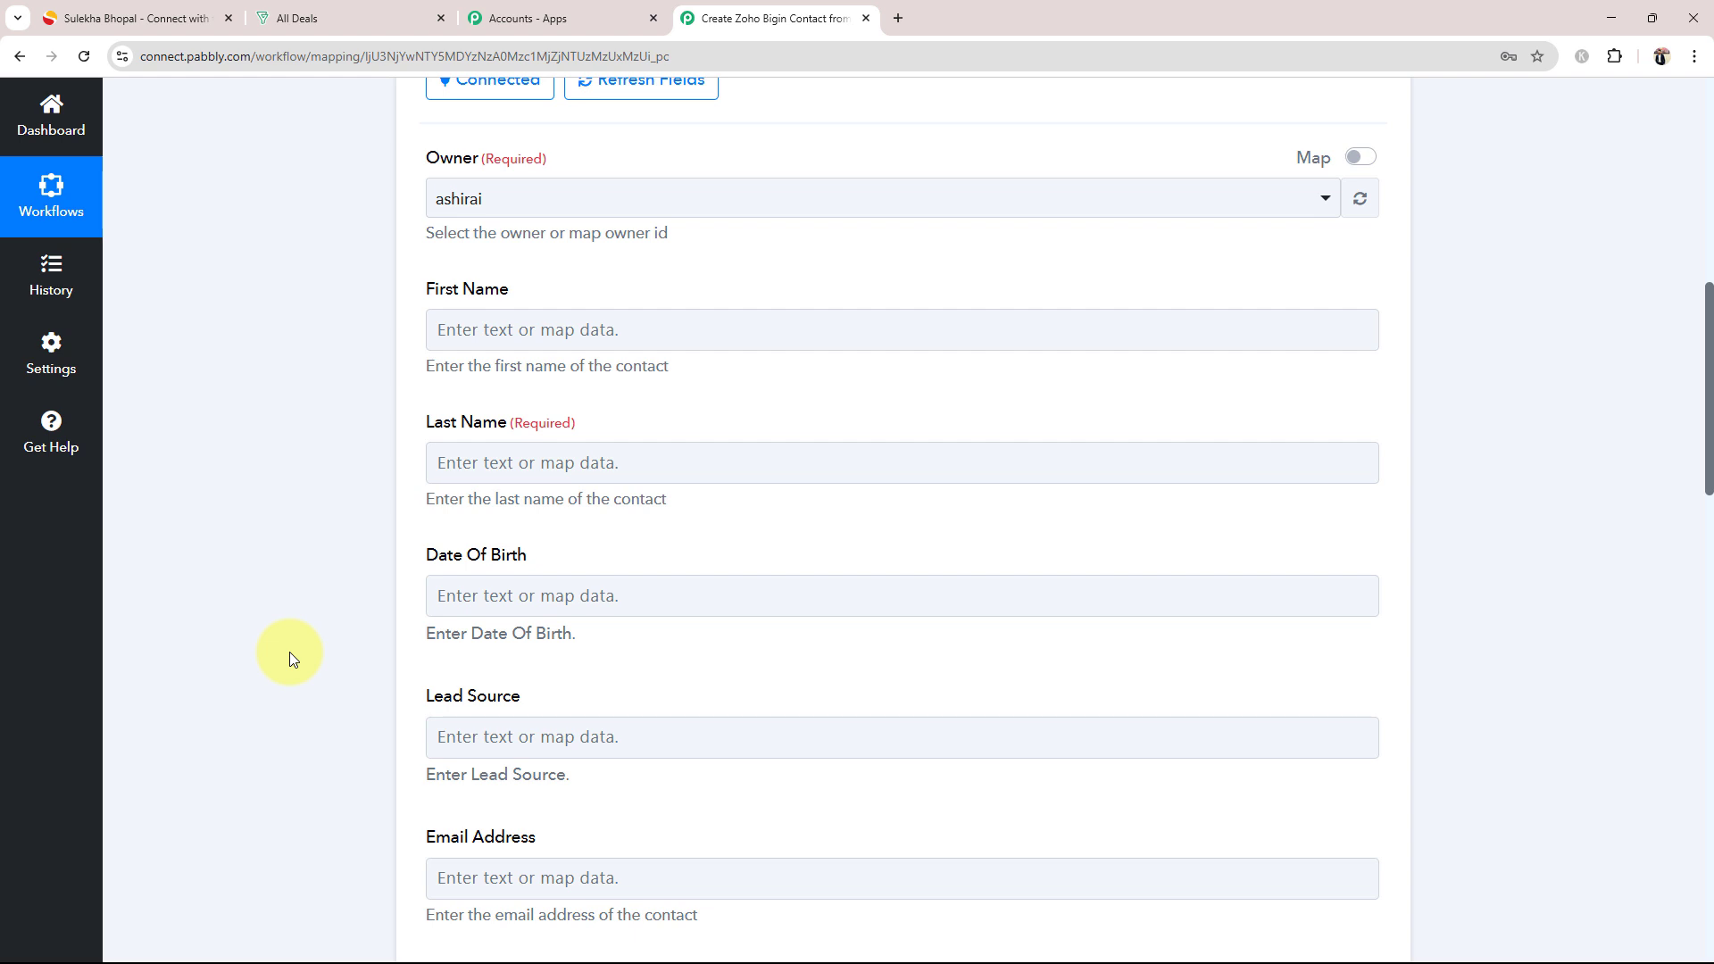
scroll(289, 652, "up", 10)
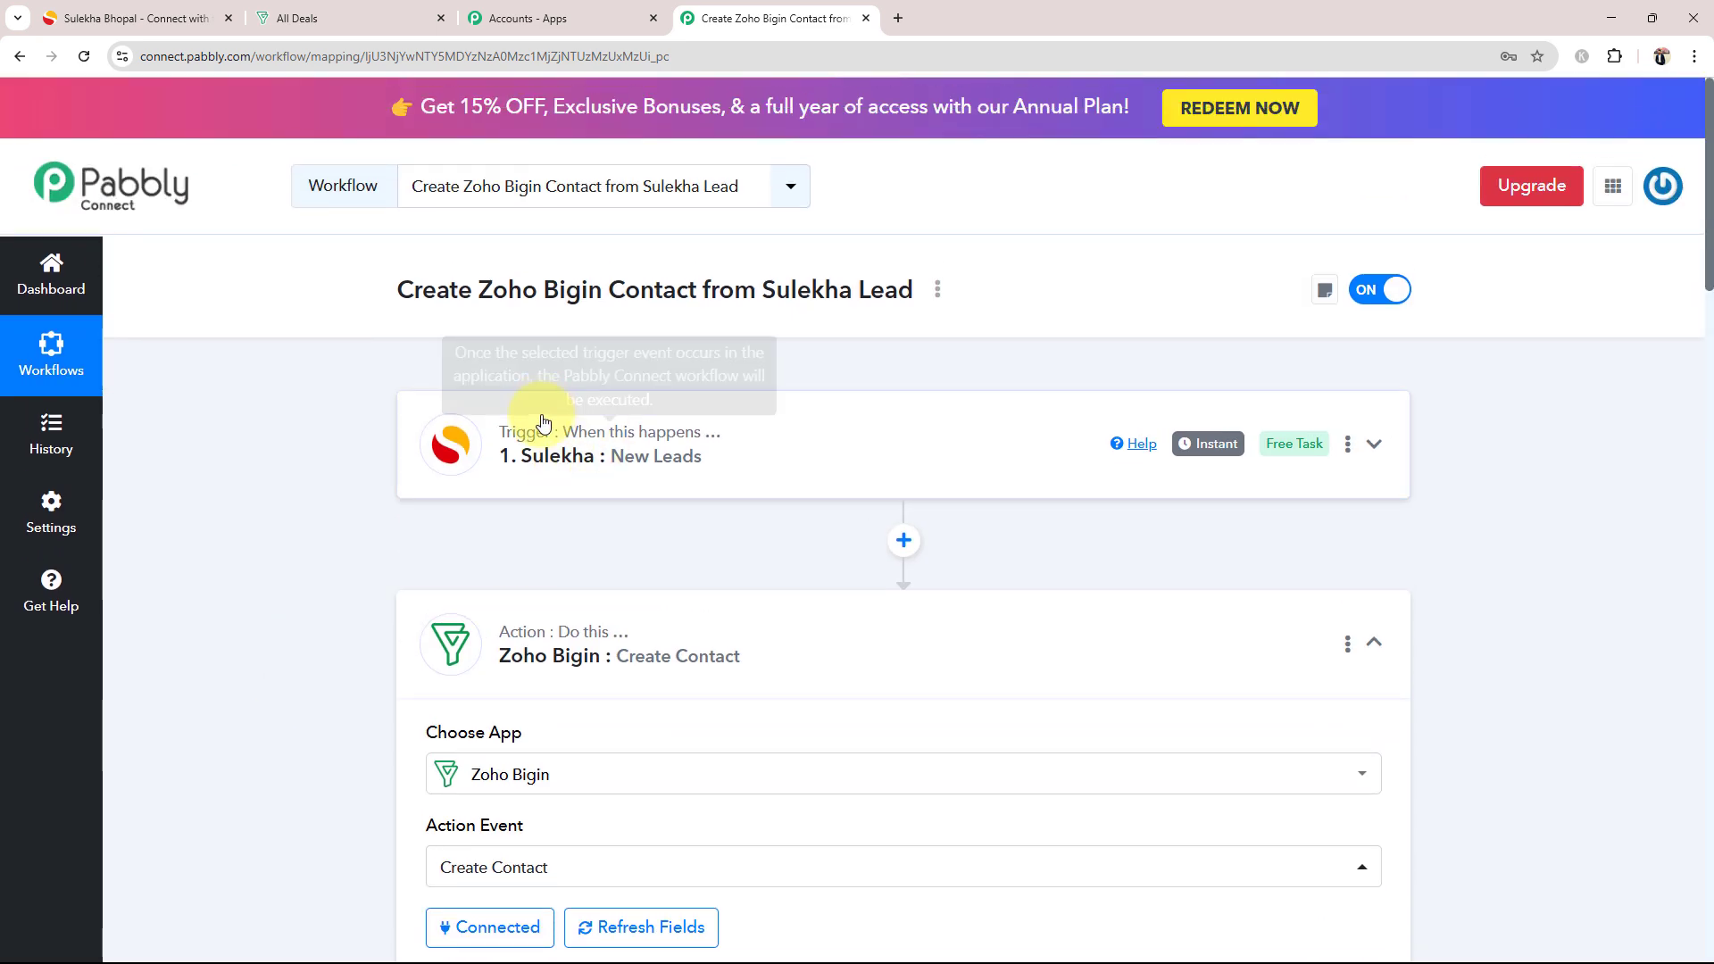
scroll(277, 618, "down", 8)
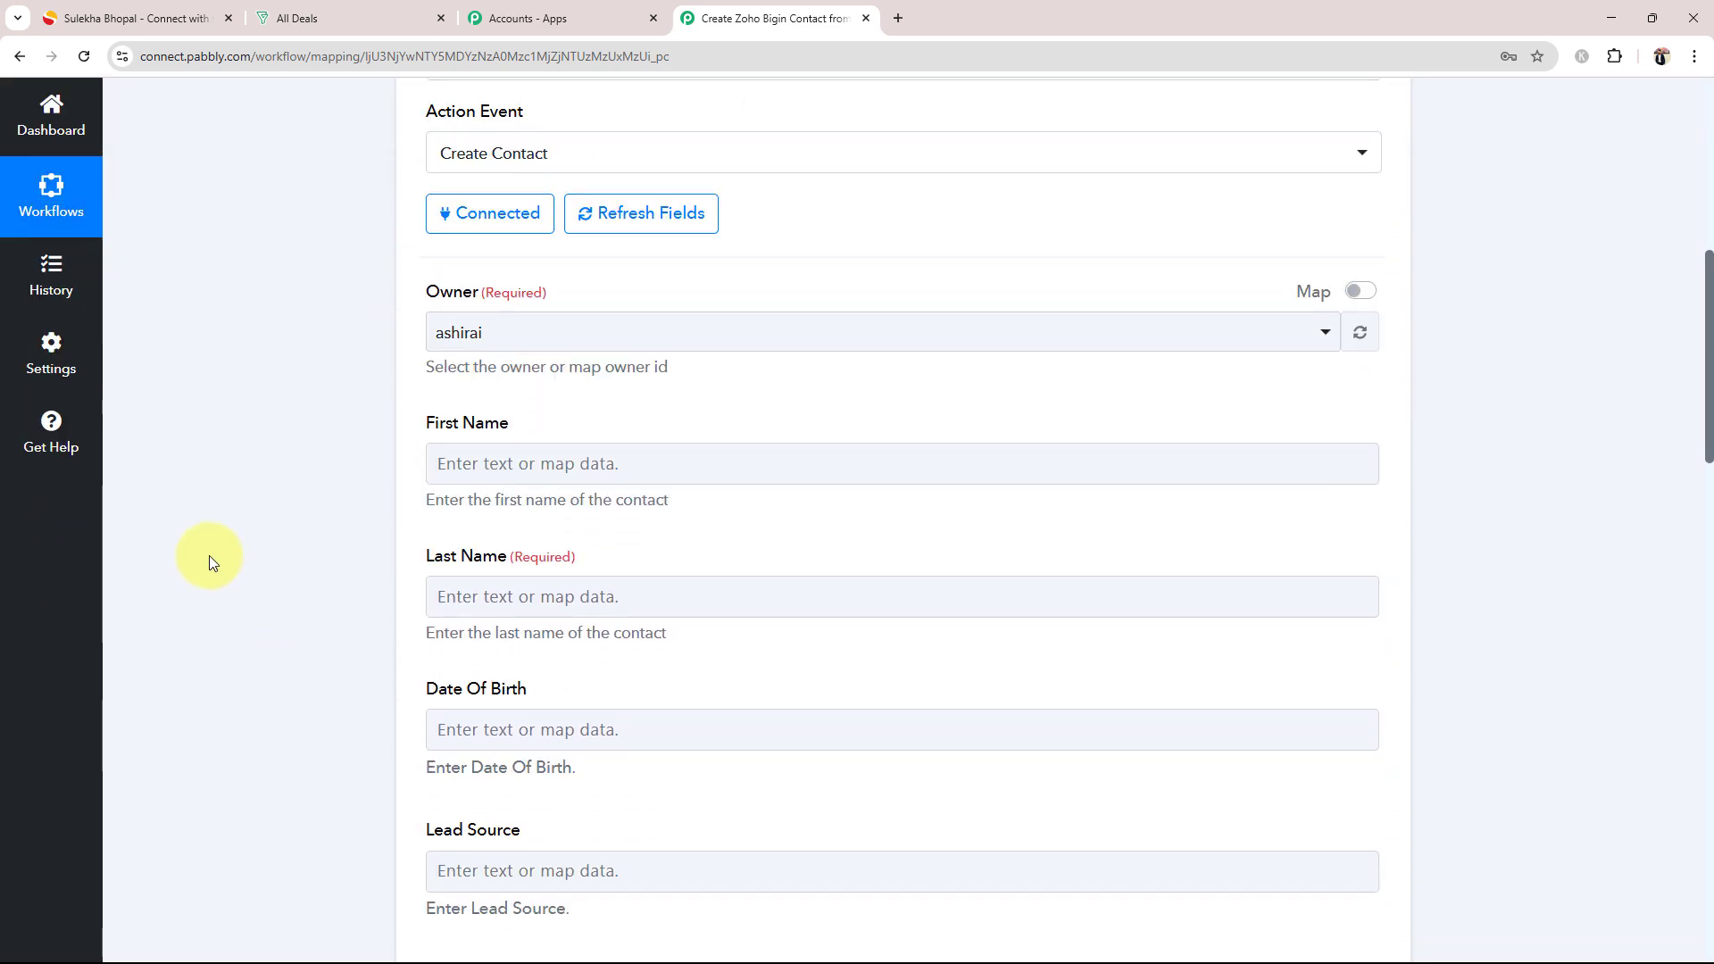
scroll(242, 554, "down", 3)
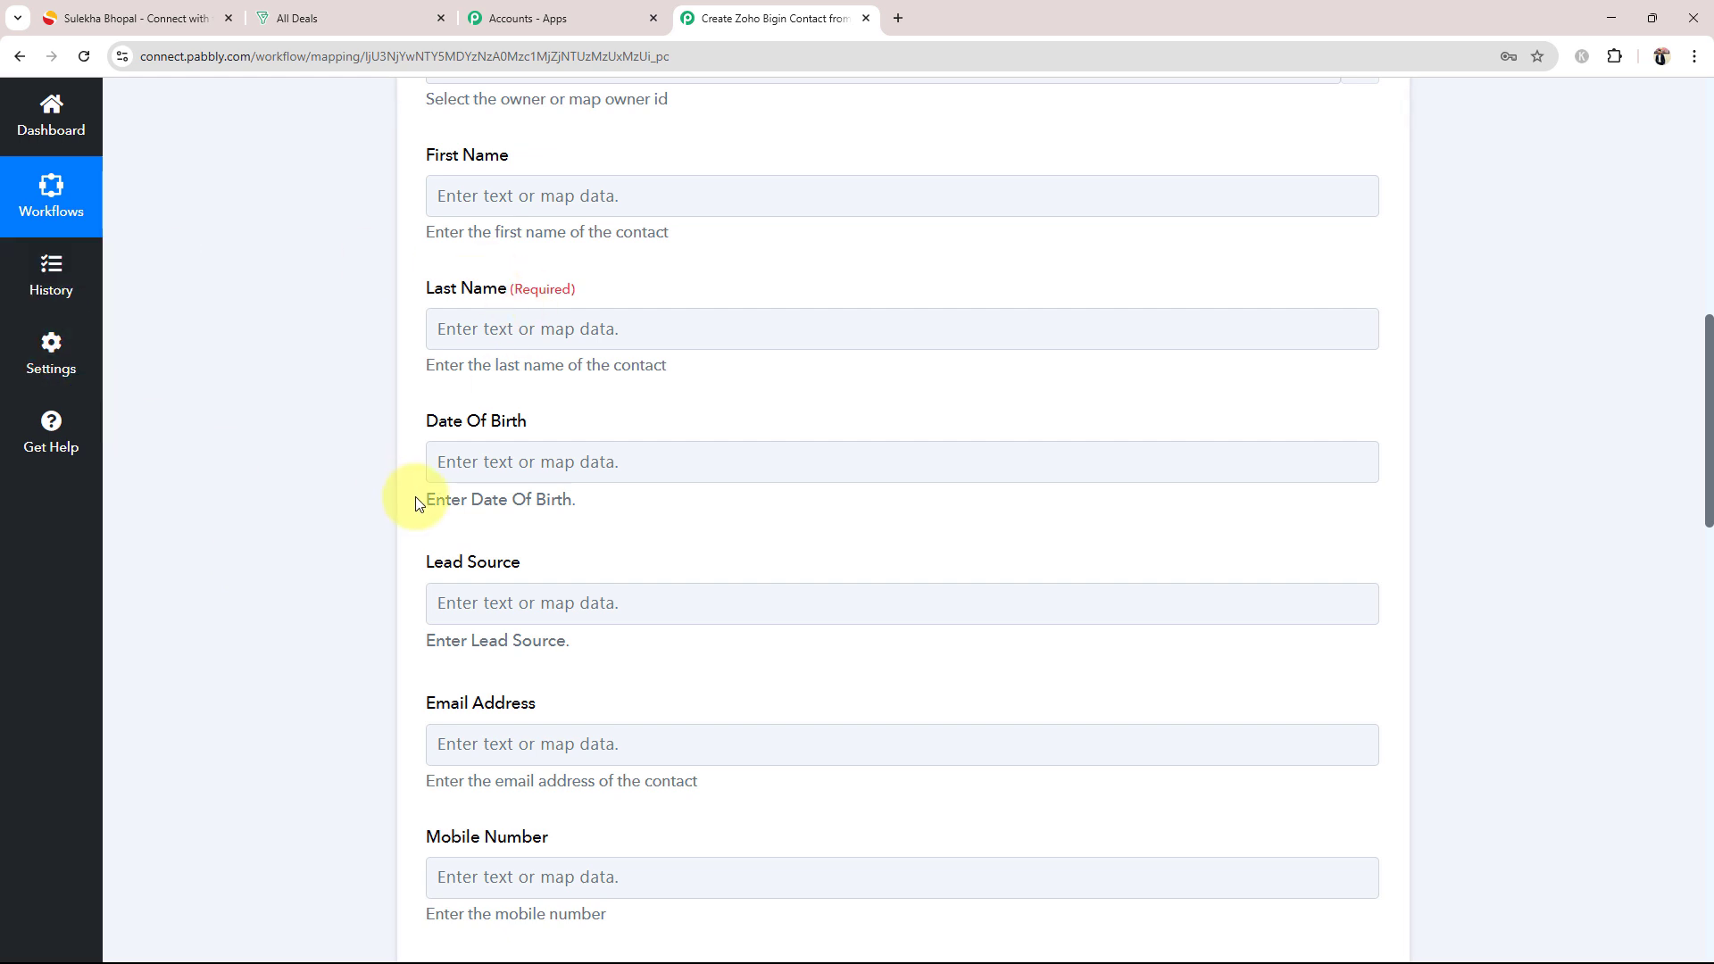
left_click(451, 198)
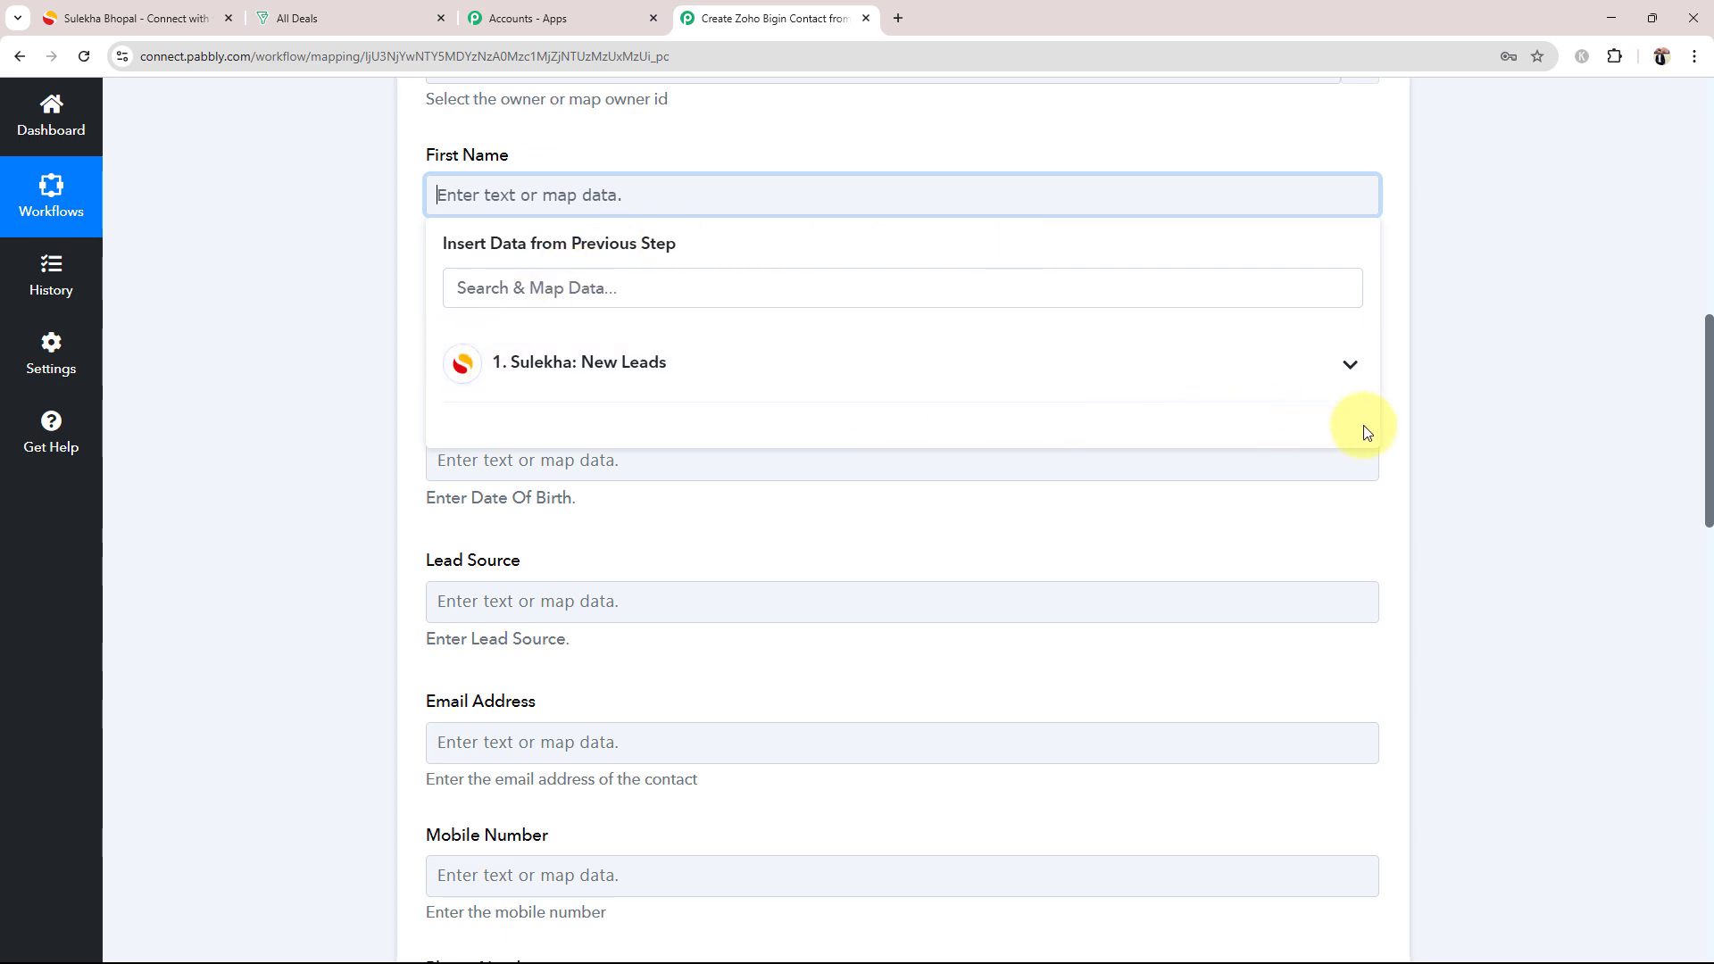
left_click(1360, 375)
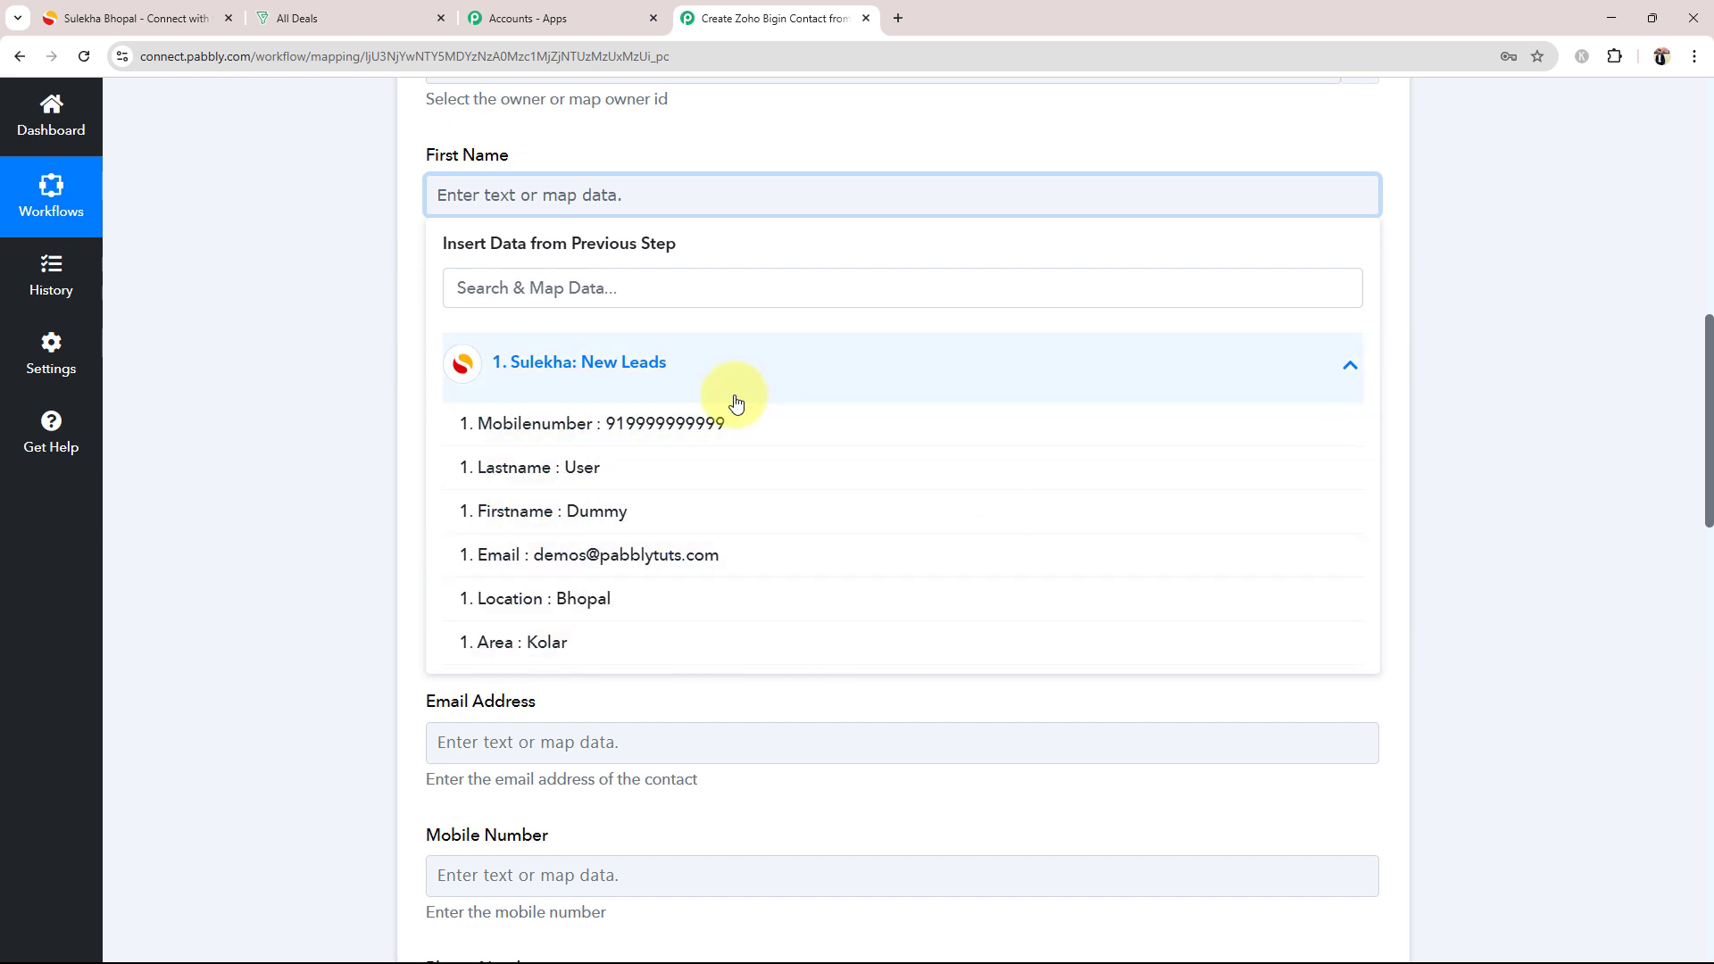
left_click(624, 528)
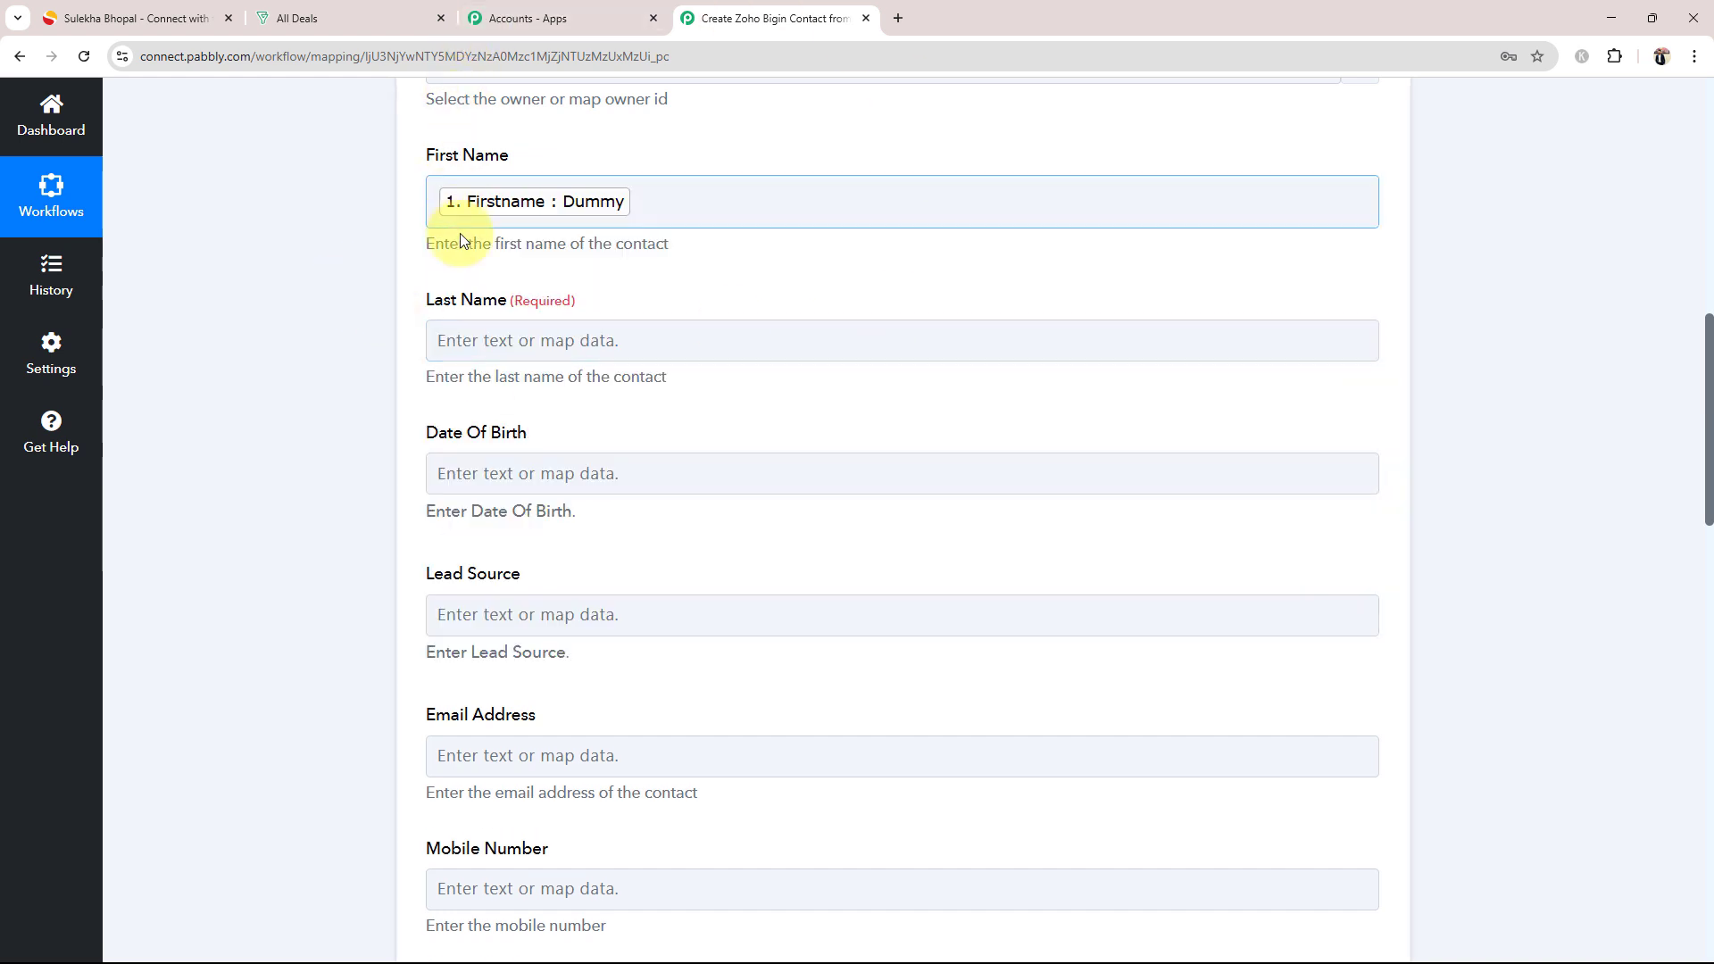
Step: Map the contact's Last Name field to the Lastname value from the Sulekha New Leads step
left_click(540, 340)
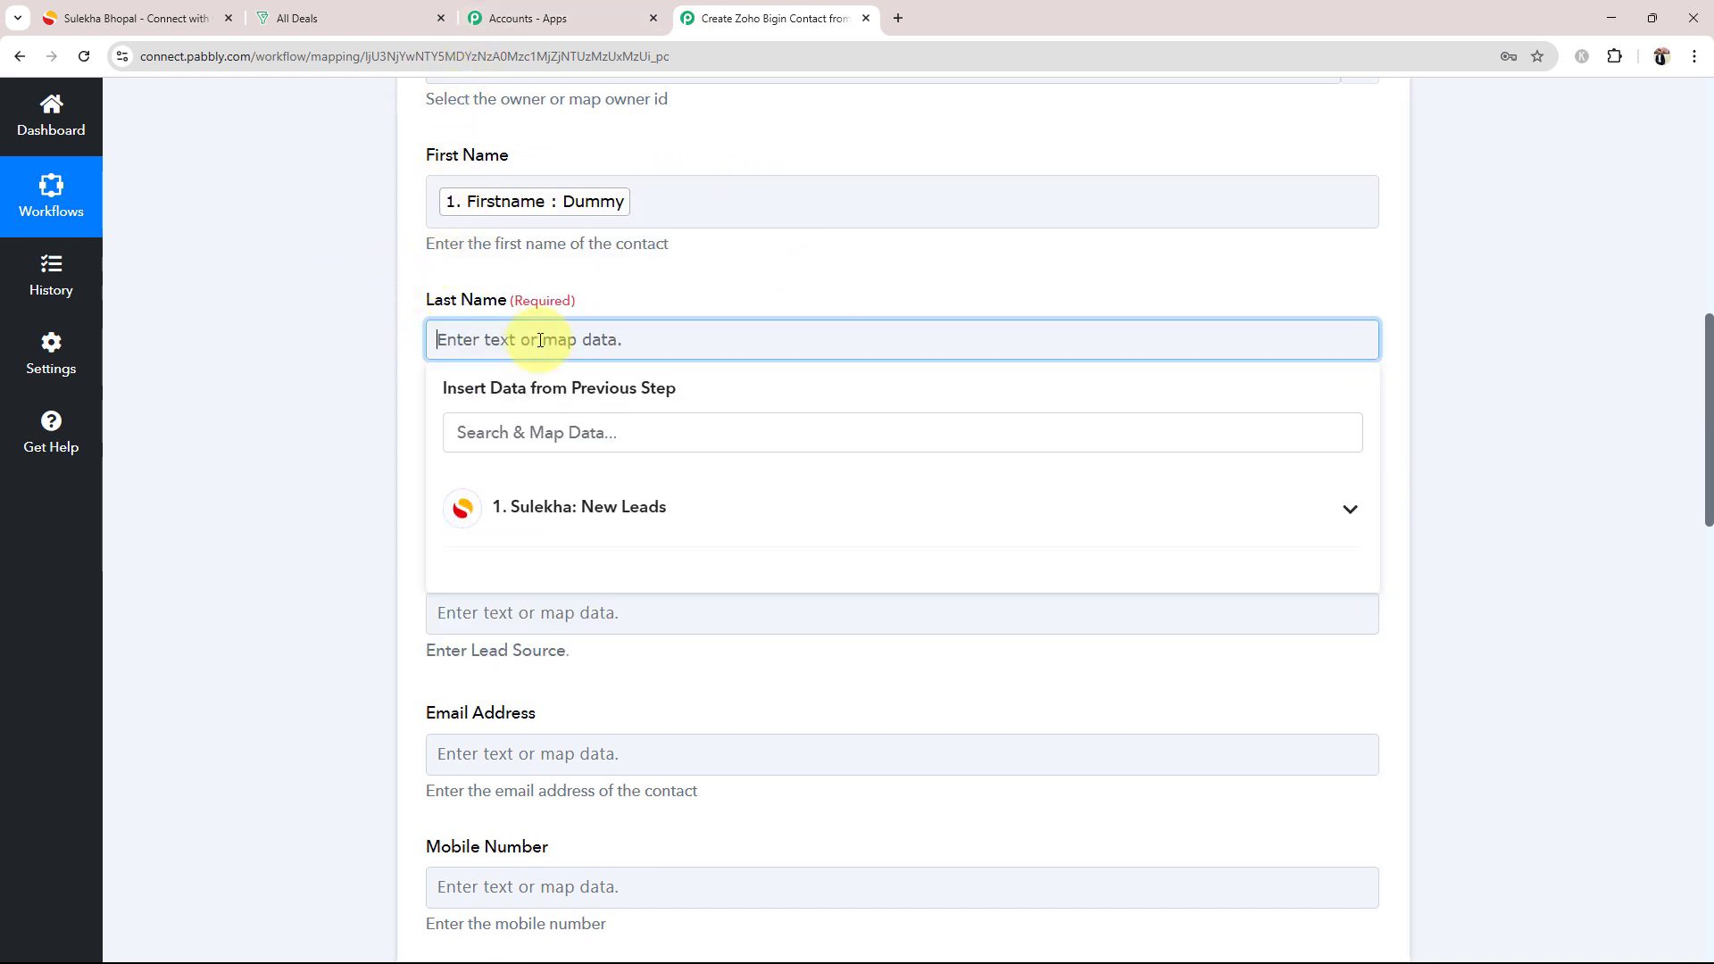
left_click(554, 510)
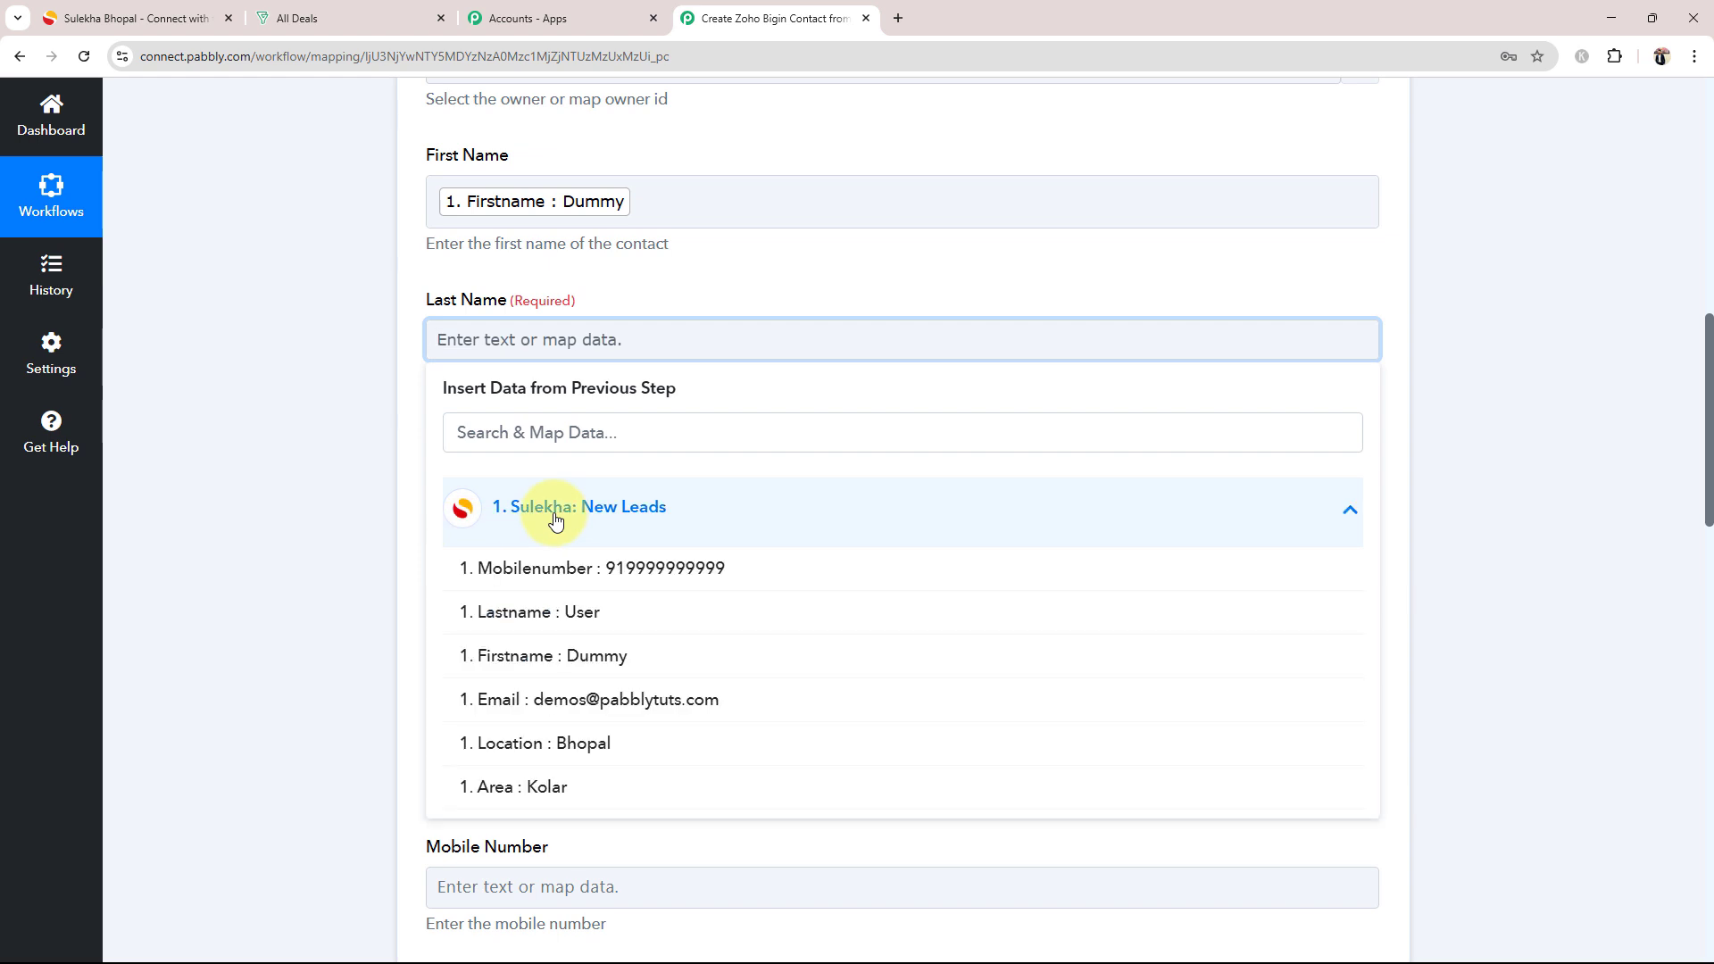
left_click(555, 615)
scroll(346, 510, "down", 1)
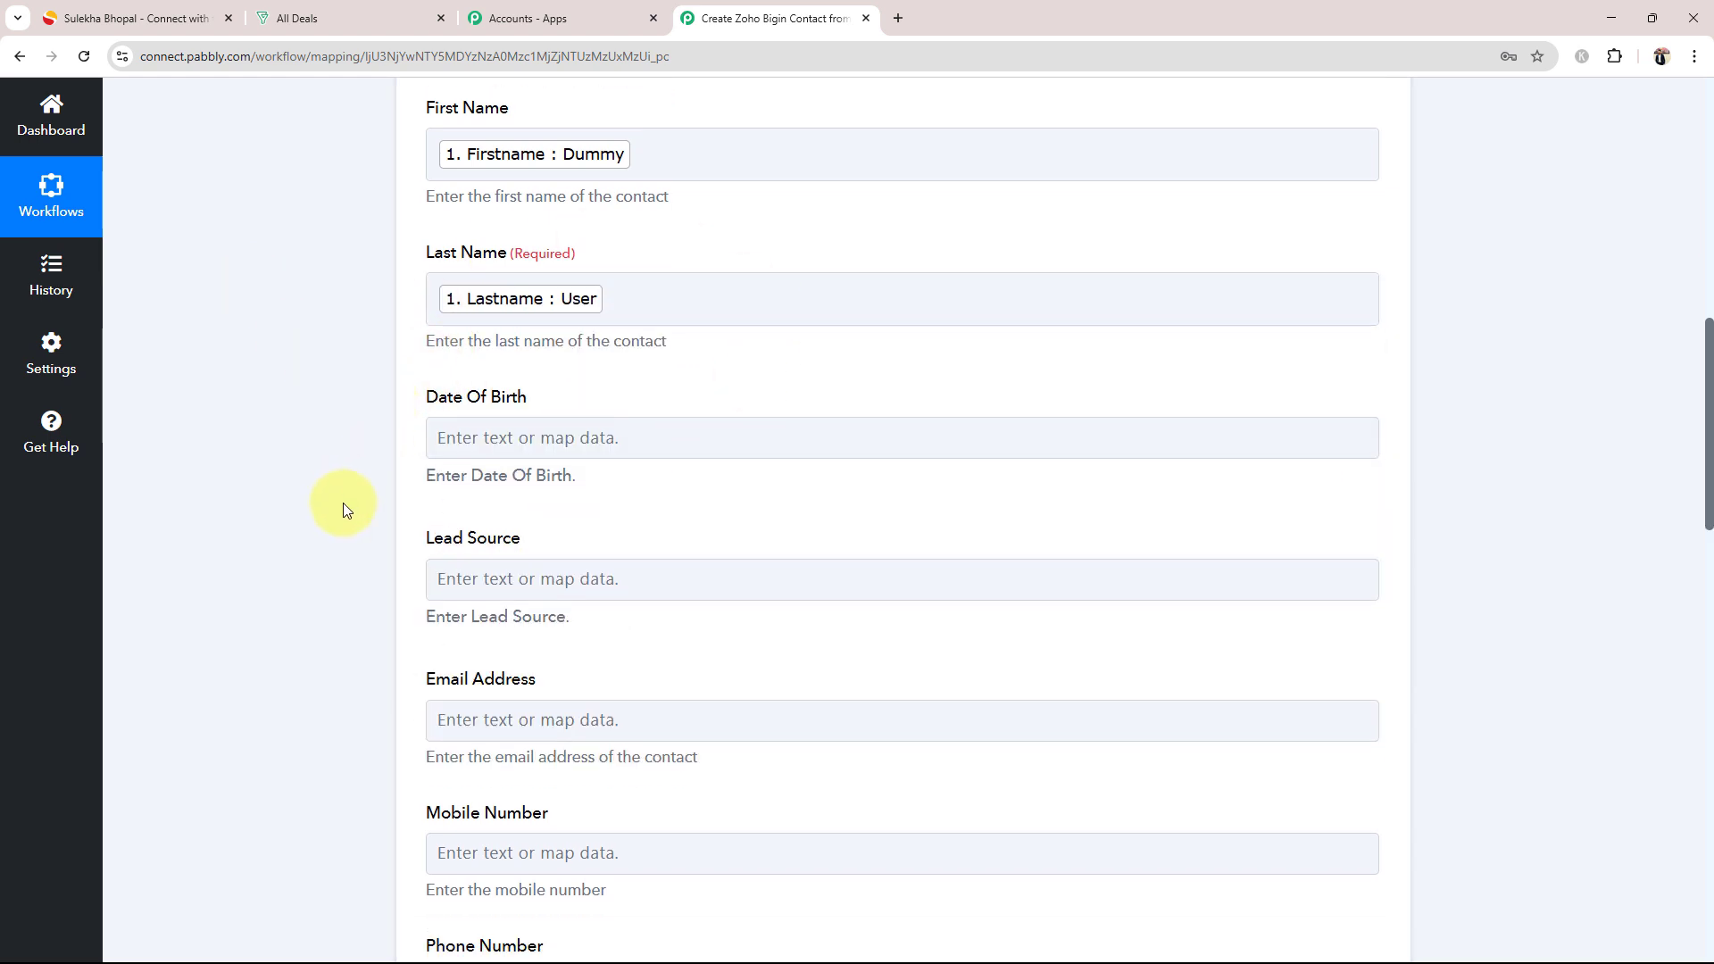
scroll(346, 509, "down", 4)
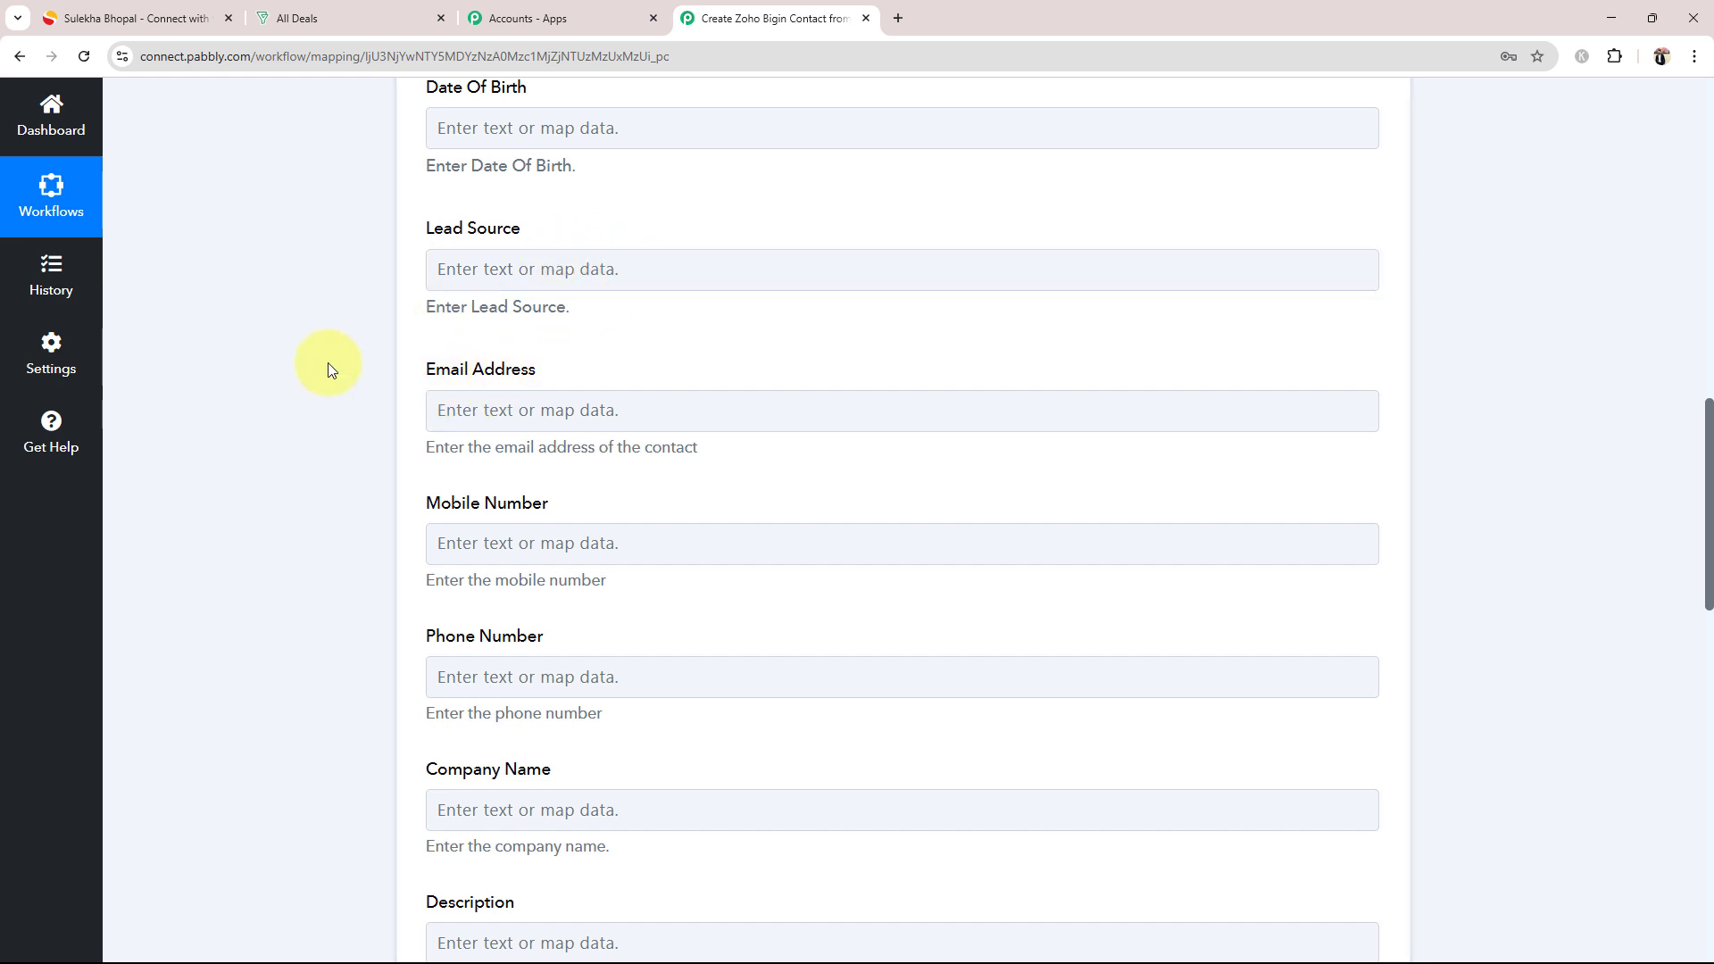
Step: Map the contact's Email Address field to the Email value from the Sulekha New Leads step
scroll(330, 369, "down", 2)
left_click(444, 231)
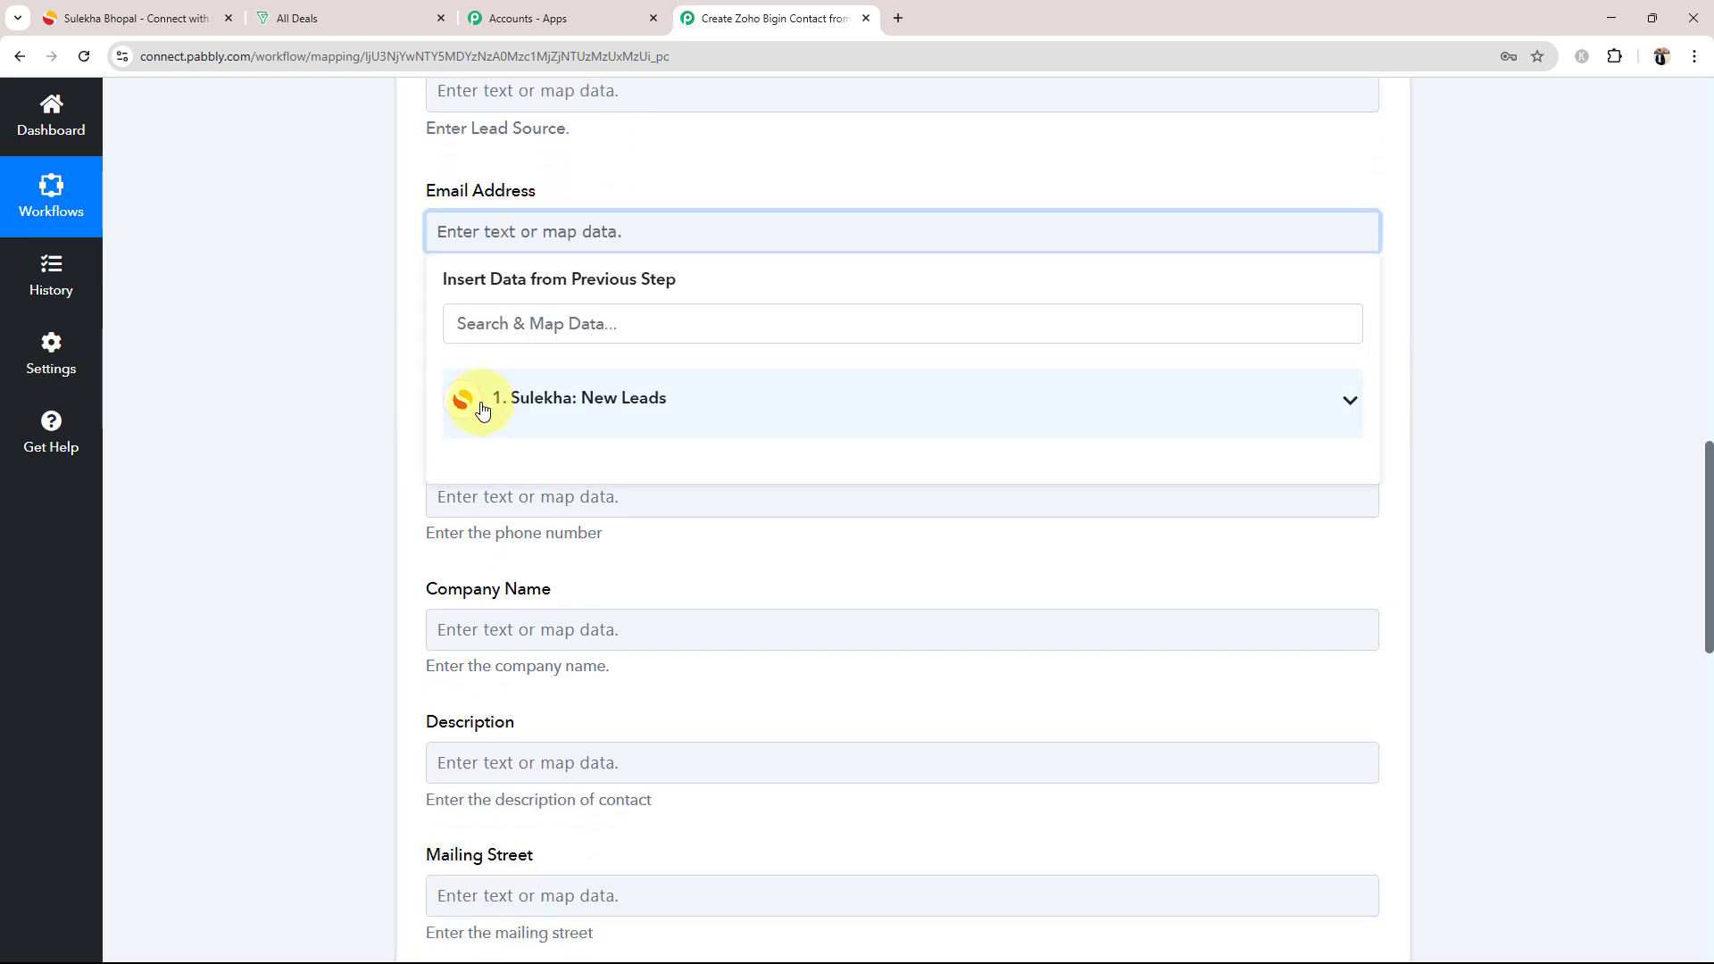
left_click(513, 399)
left_click(537, 590)
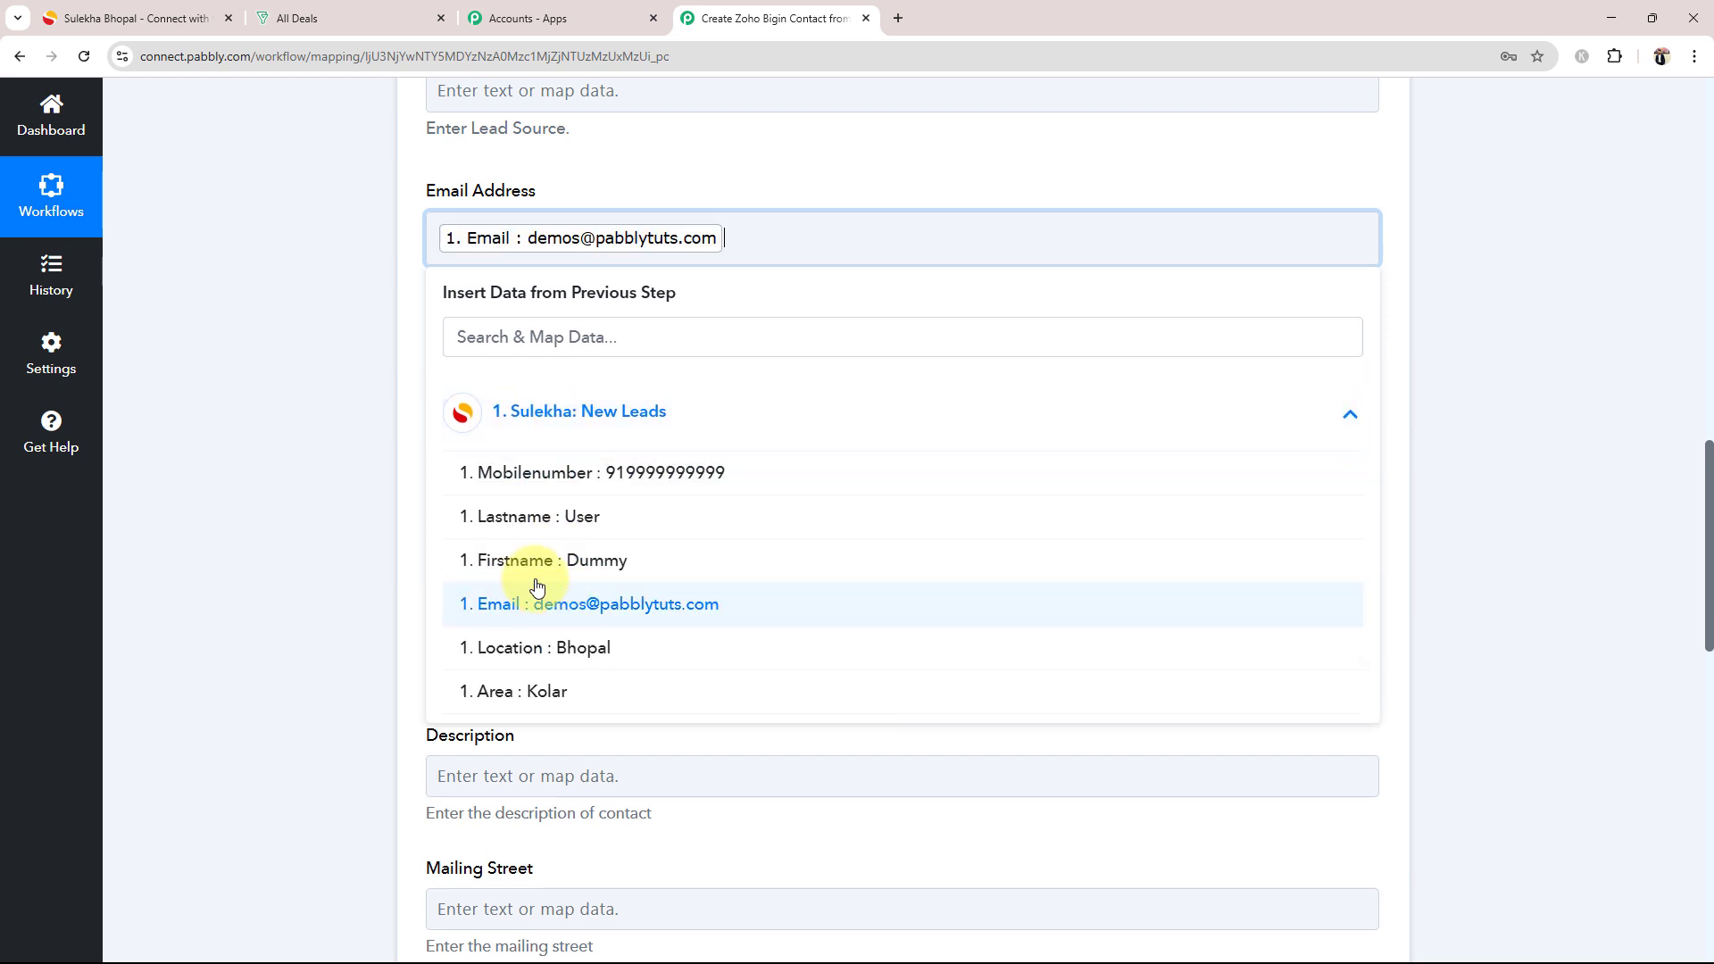
left_click(324, 333)
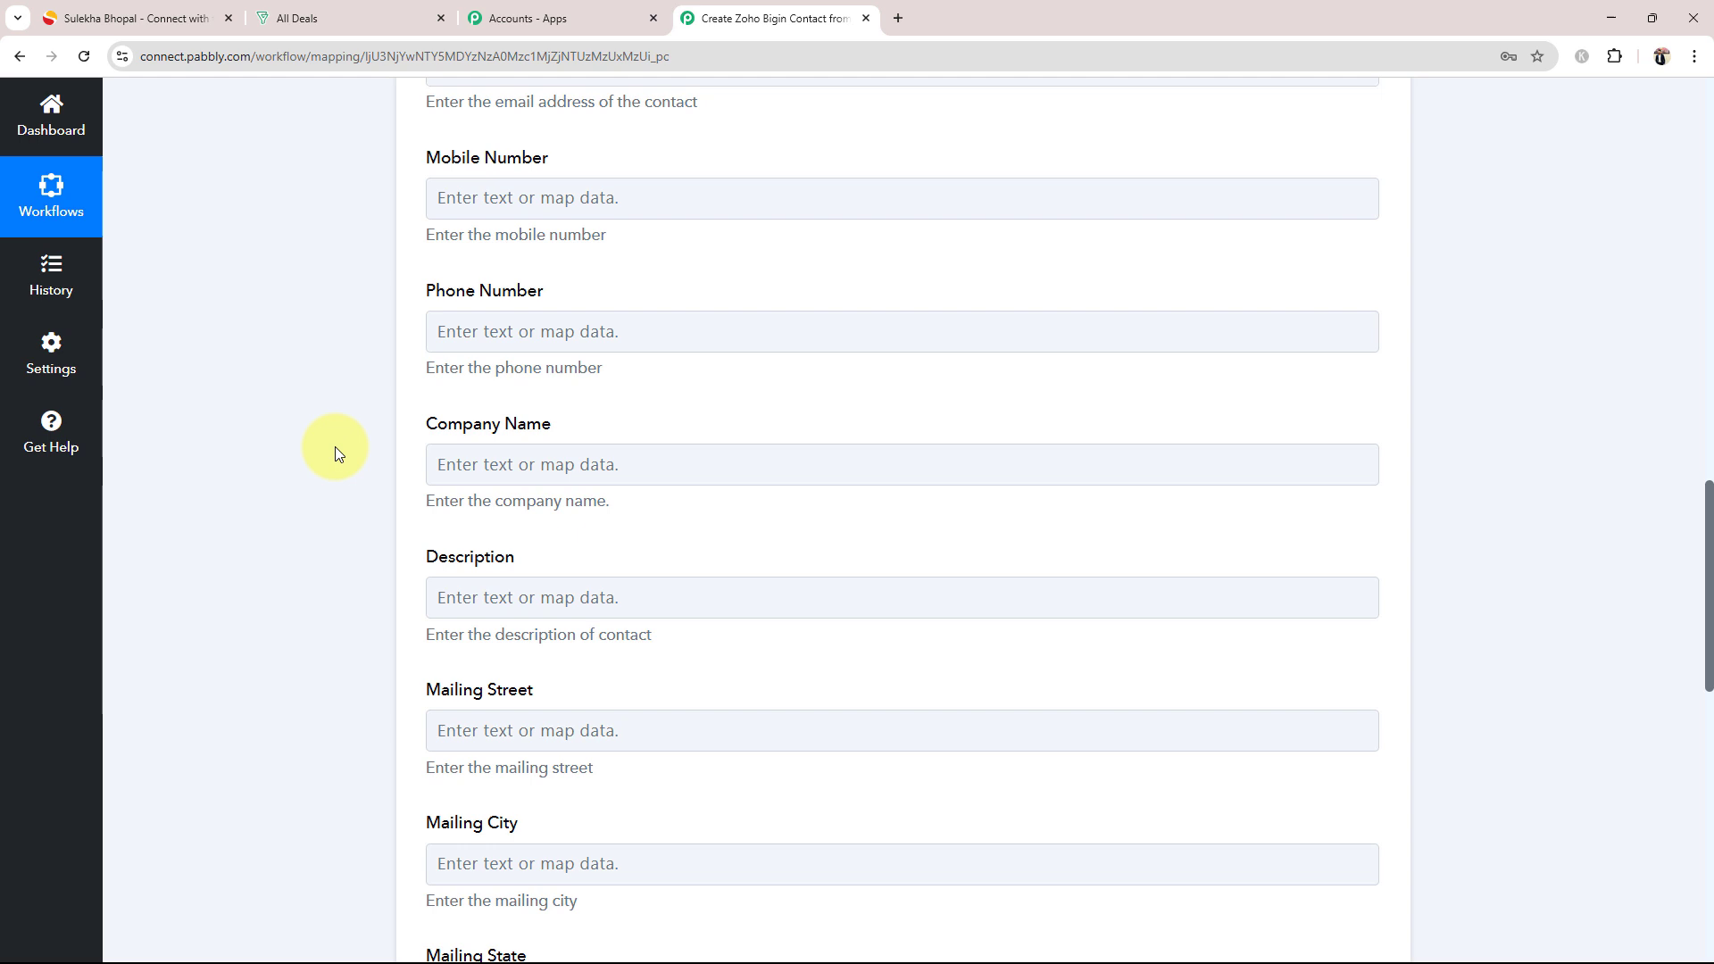
Step: Map the contact's Mobile Number field to the Mobilenumber value from the Sulekha New Leads step
left_click(486, 197)
left_click(475, 365)
left_click(602, 427)
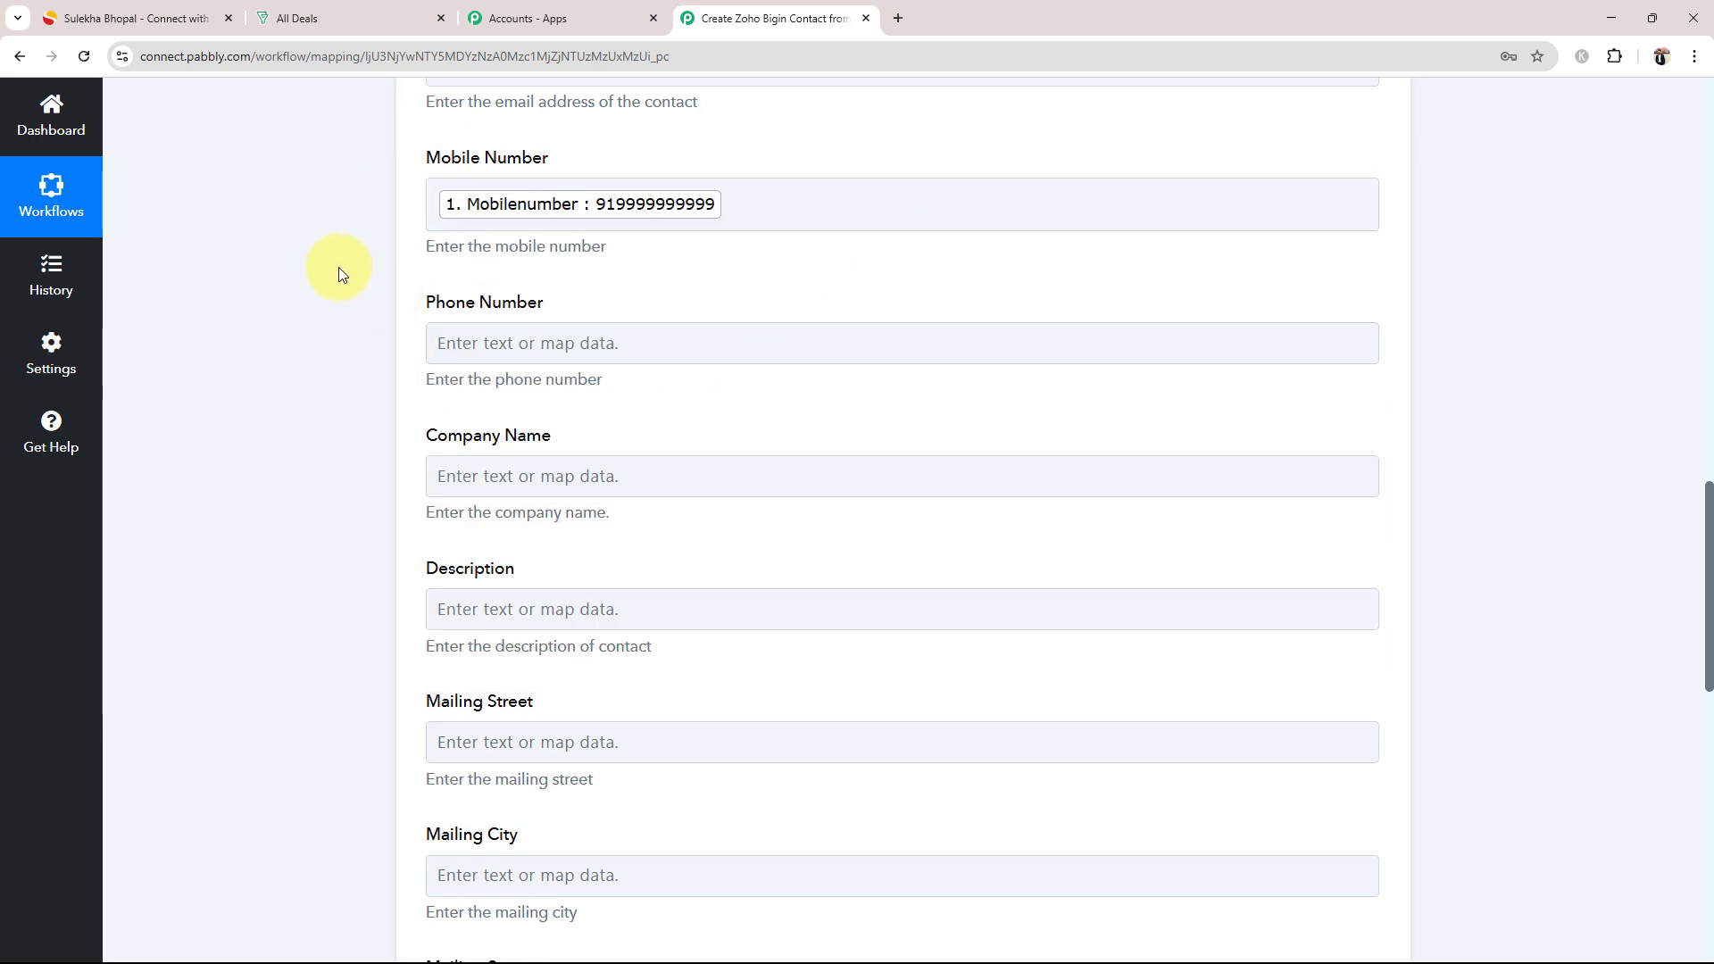
Step: Map the contact's Mailing City field to the Location value from the Sulekha New Leads step
scroll(276, 465, "down", 3)
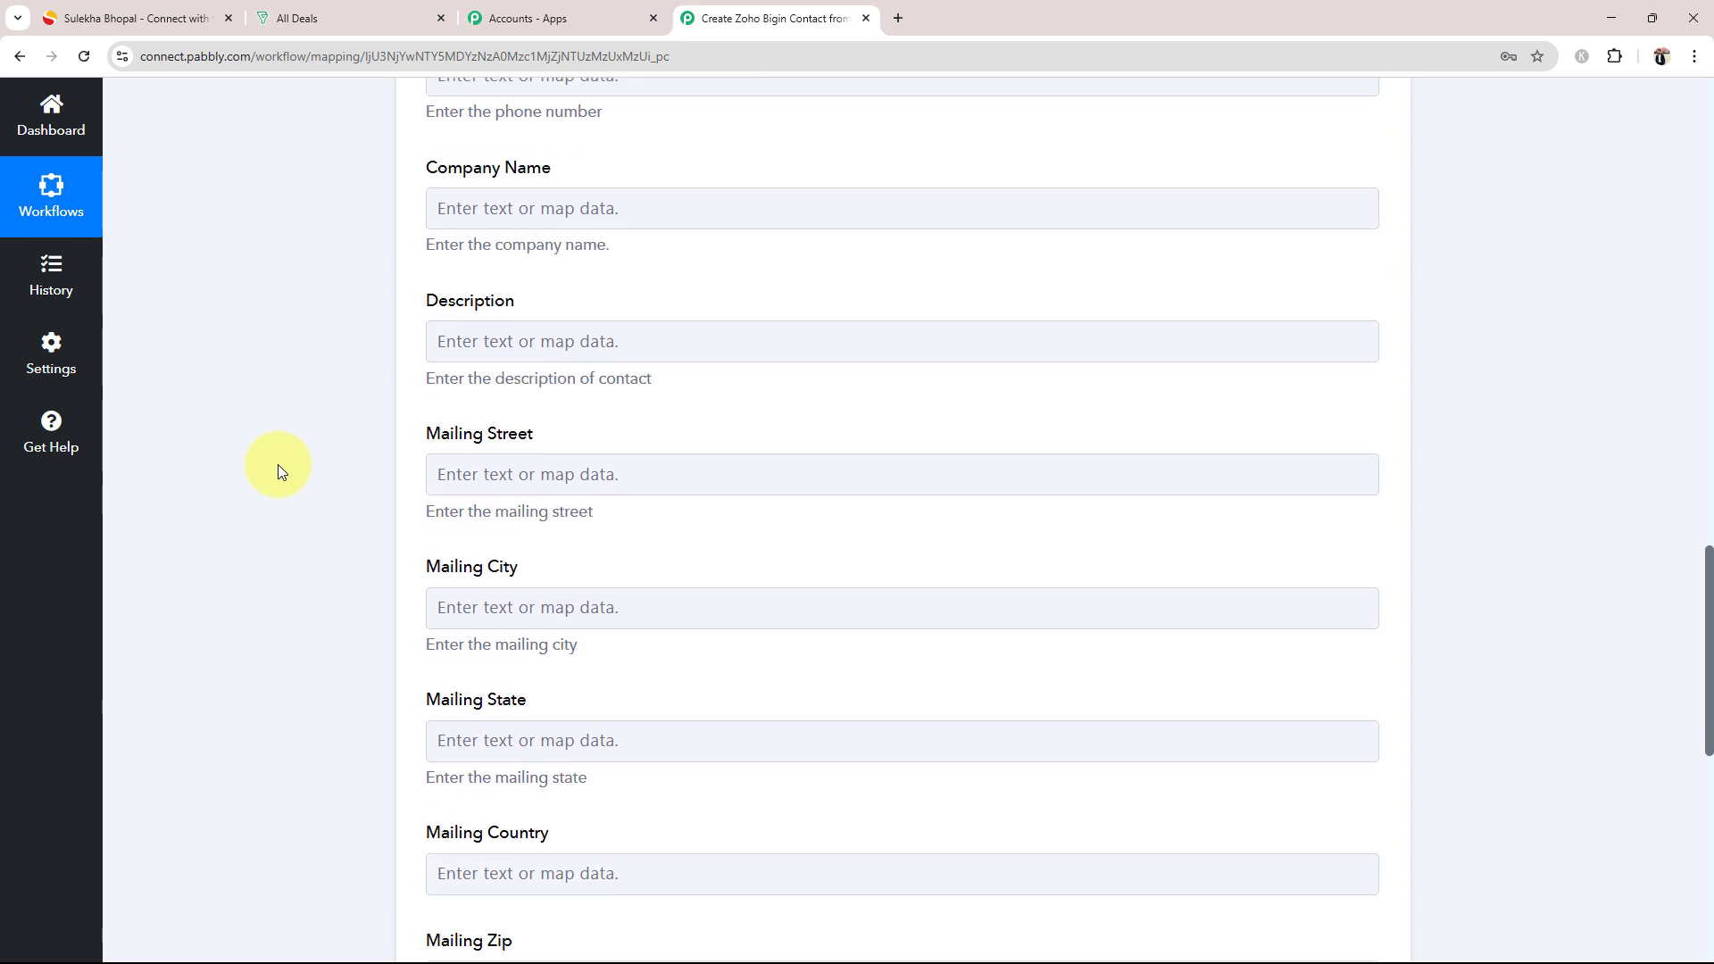
left_click(443, 607)
left_click(517, 778)
scroll(446, 808, "down", 2)
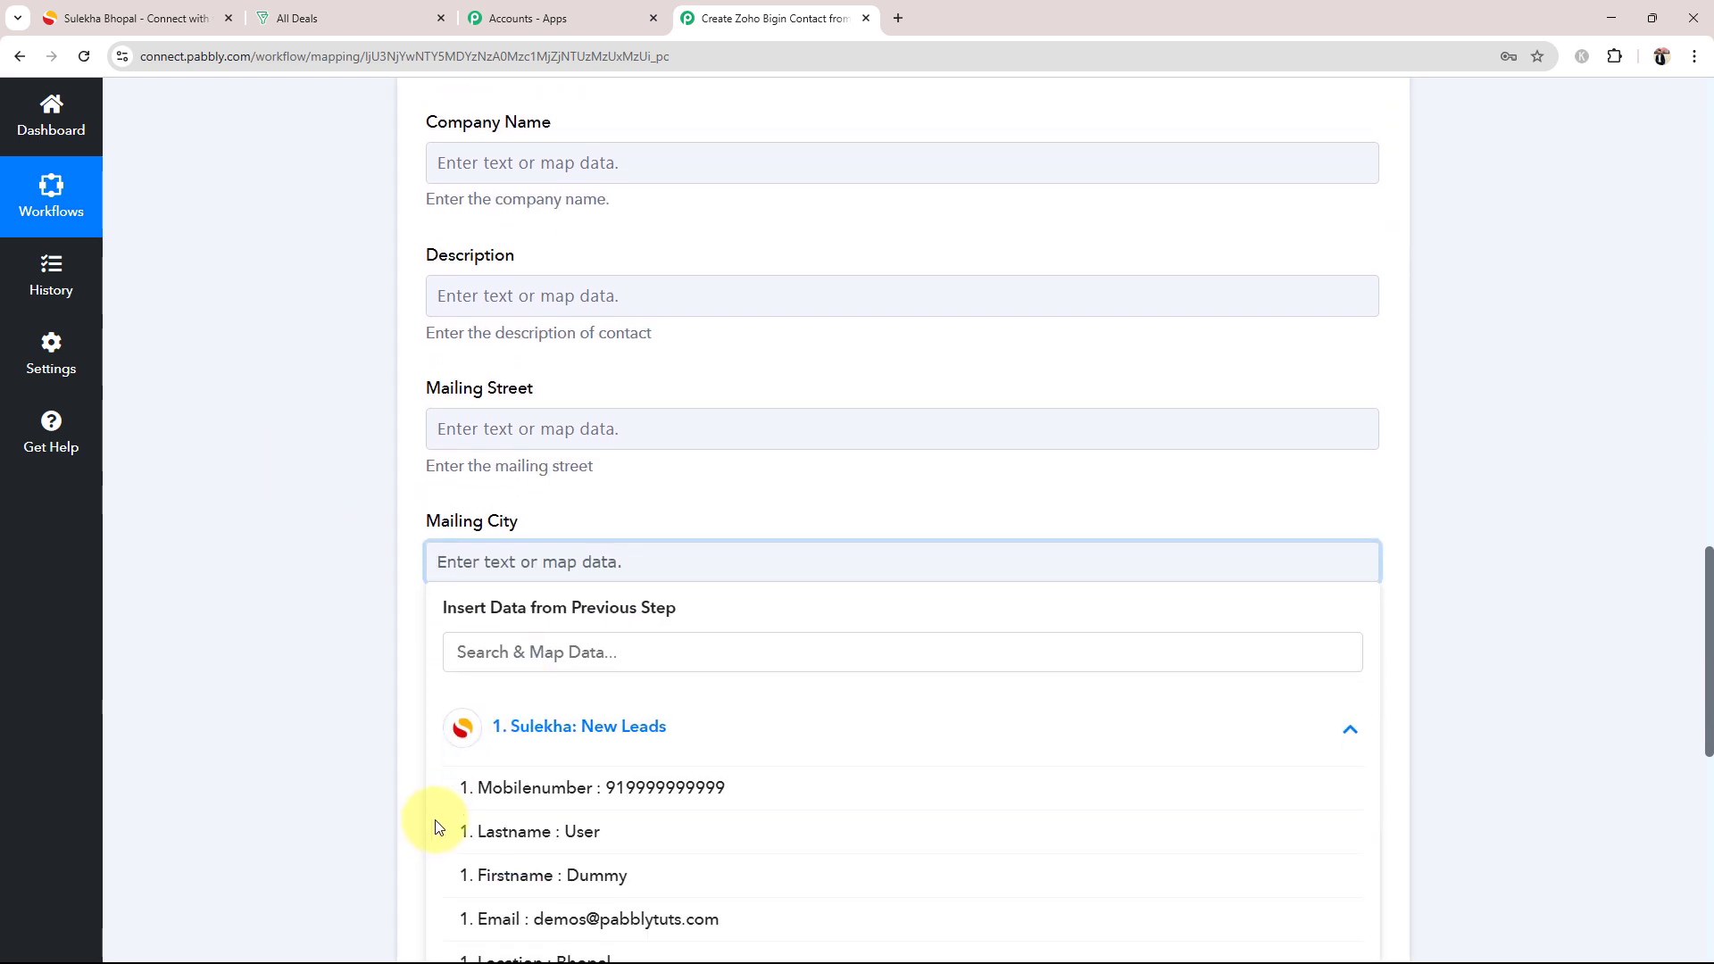
left_click(582, 839)
left_click(329, 564)
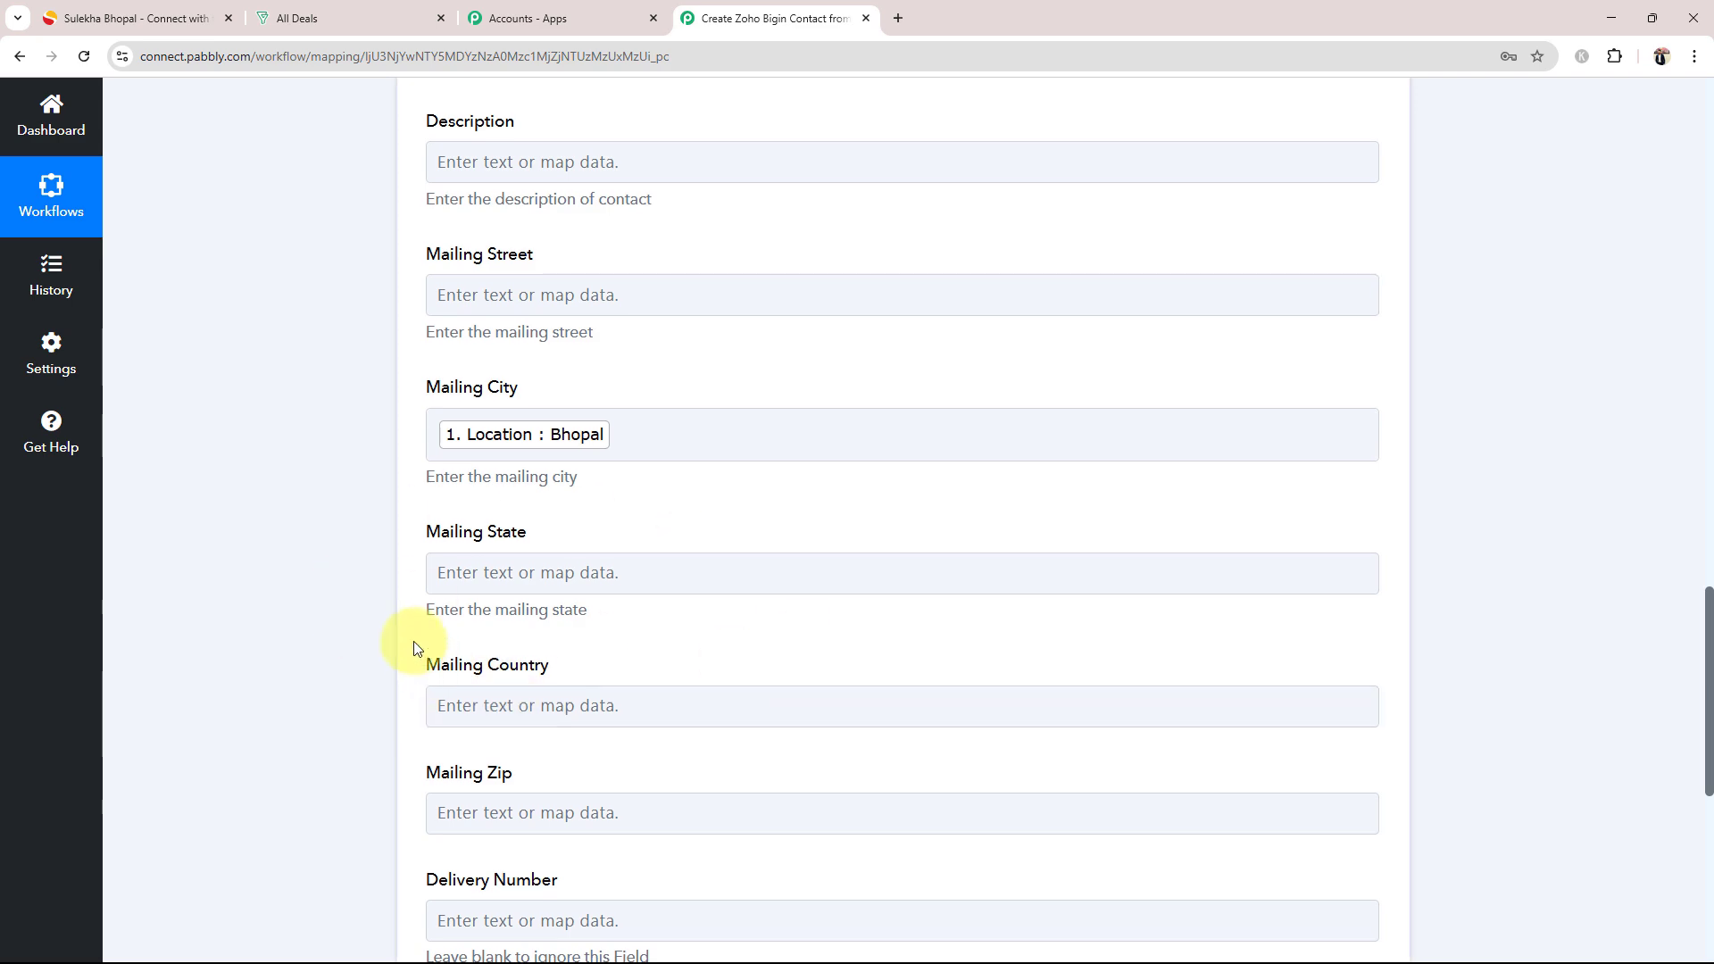
Step: Review the field mappings of the Zoho Bigin Create Contact action from Mailing City back up to Owner
scroll(417, 645, "down", 4)
scroll(413, 630, "up", 6)
scroll(414, 630, "up", 6)
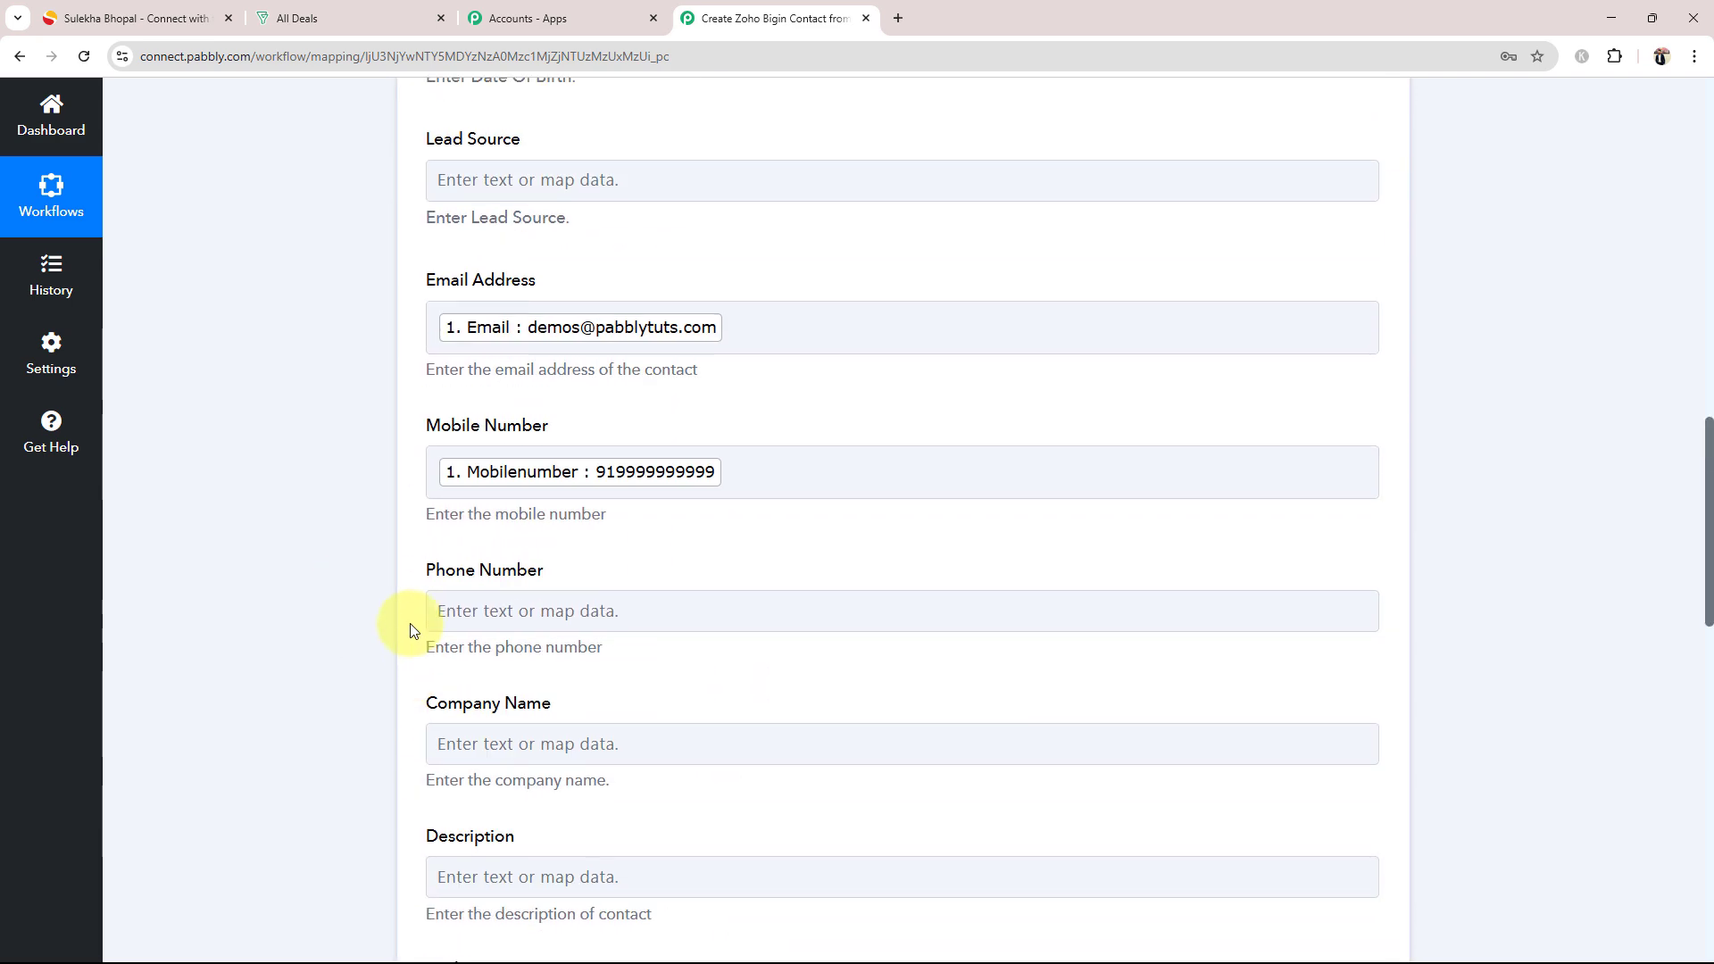
scroll(413, 630, "up", 3)
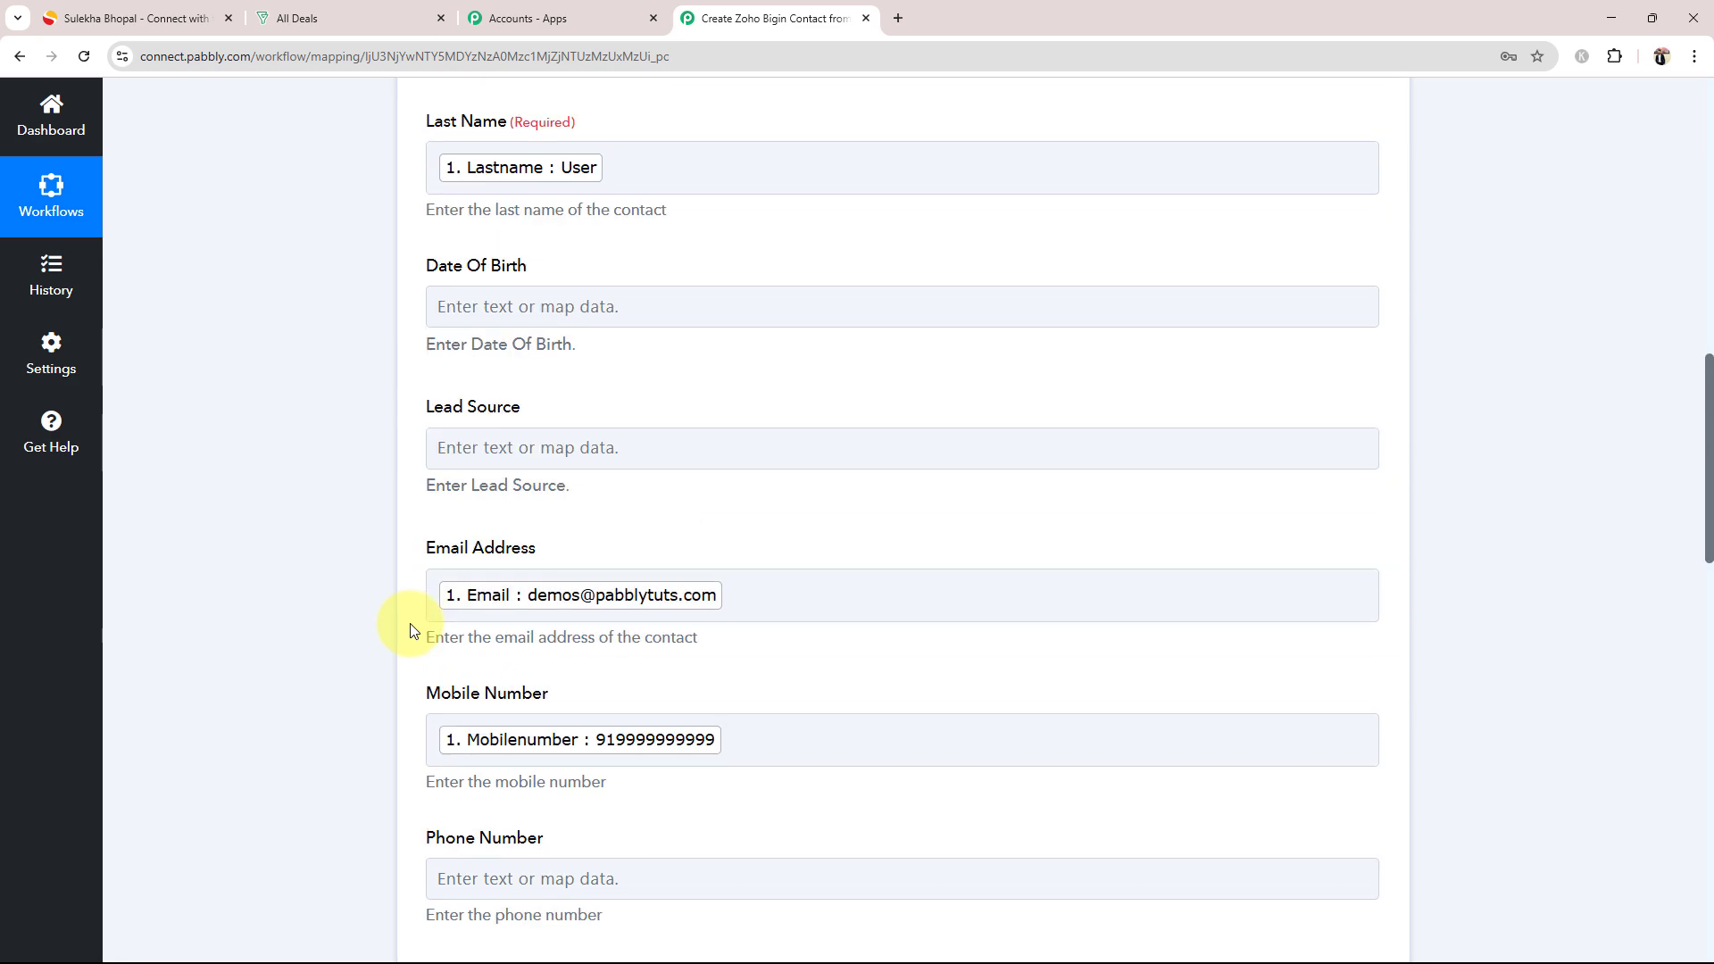
scroll(411, 630, "up", 6)
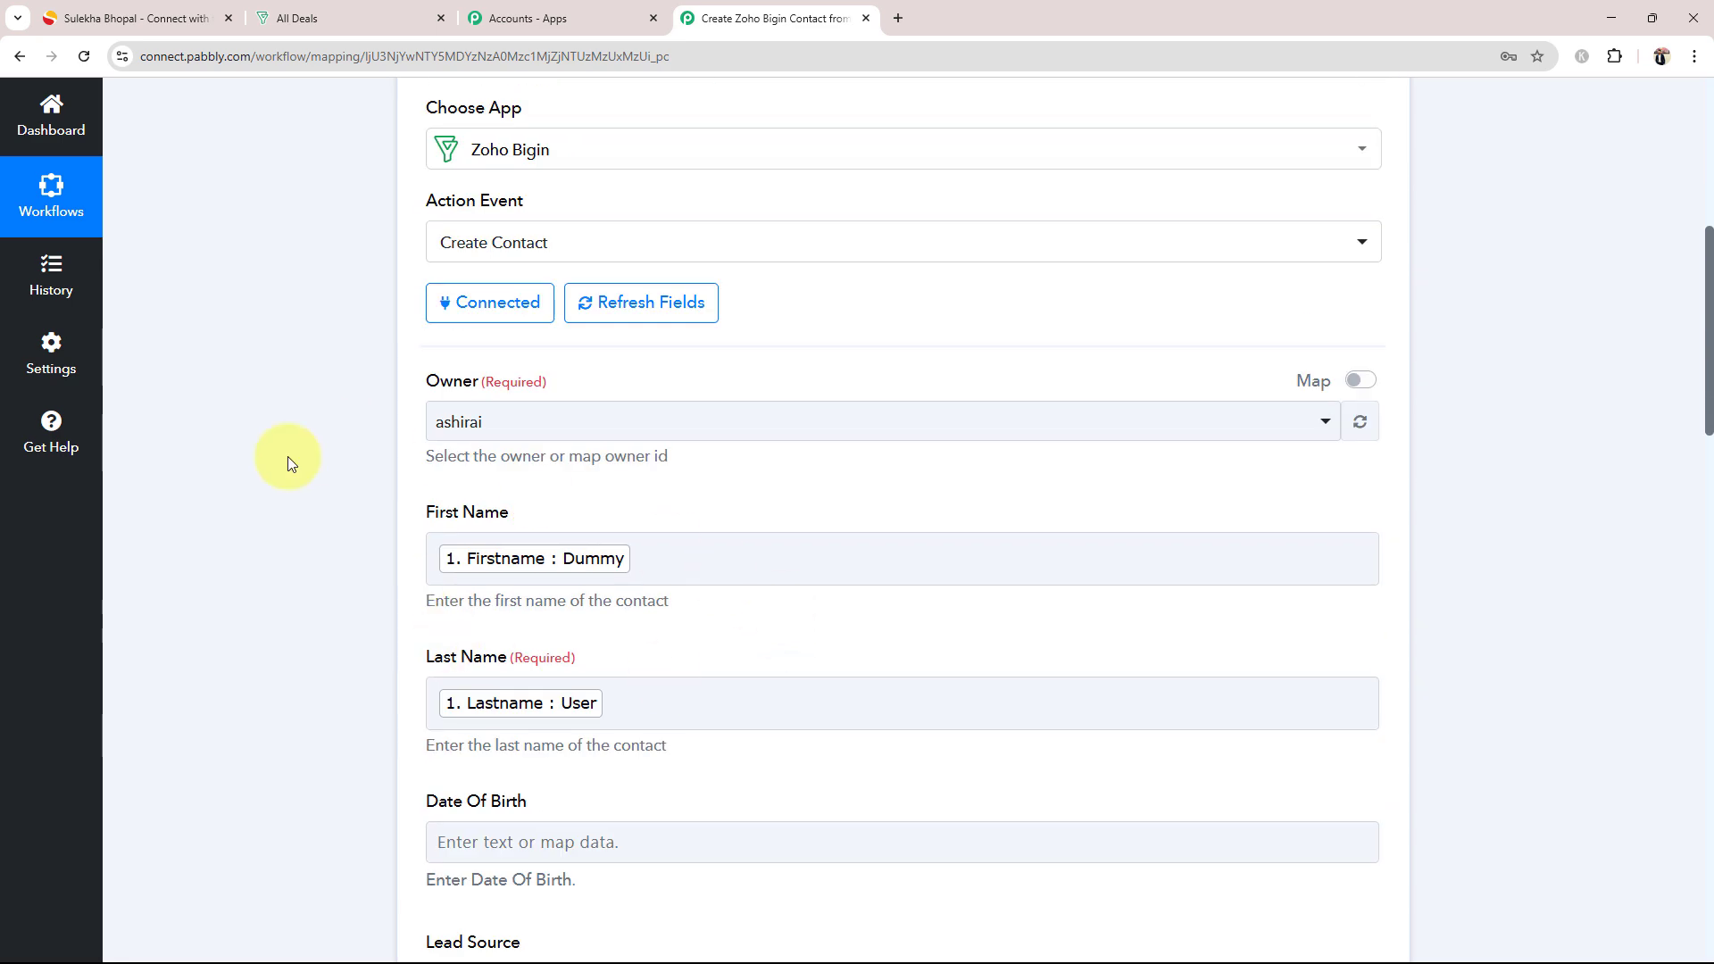
left_click(232, 685)
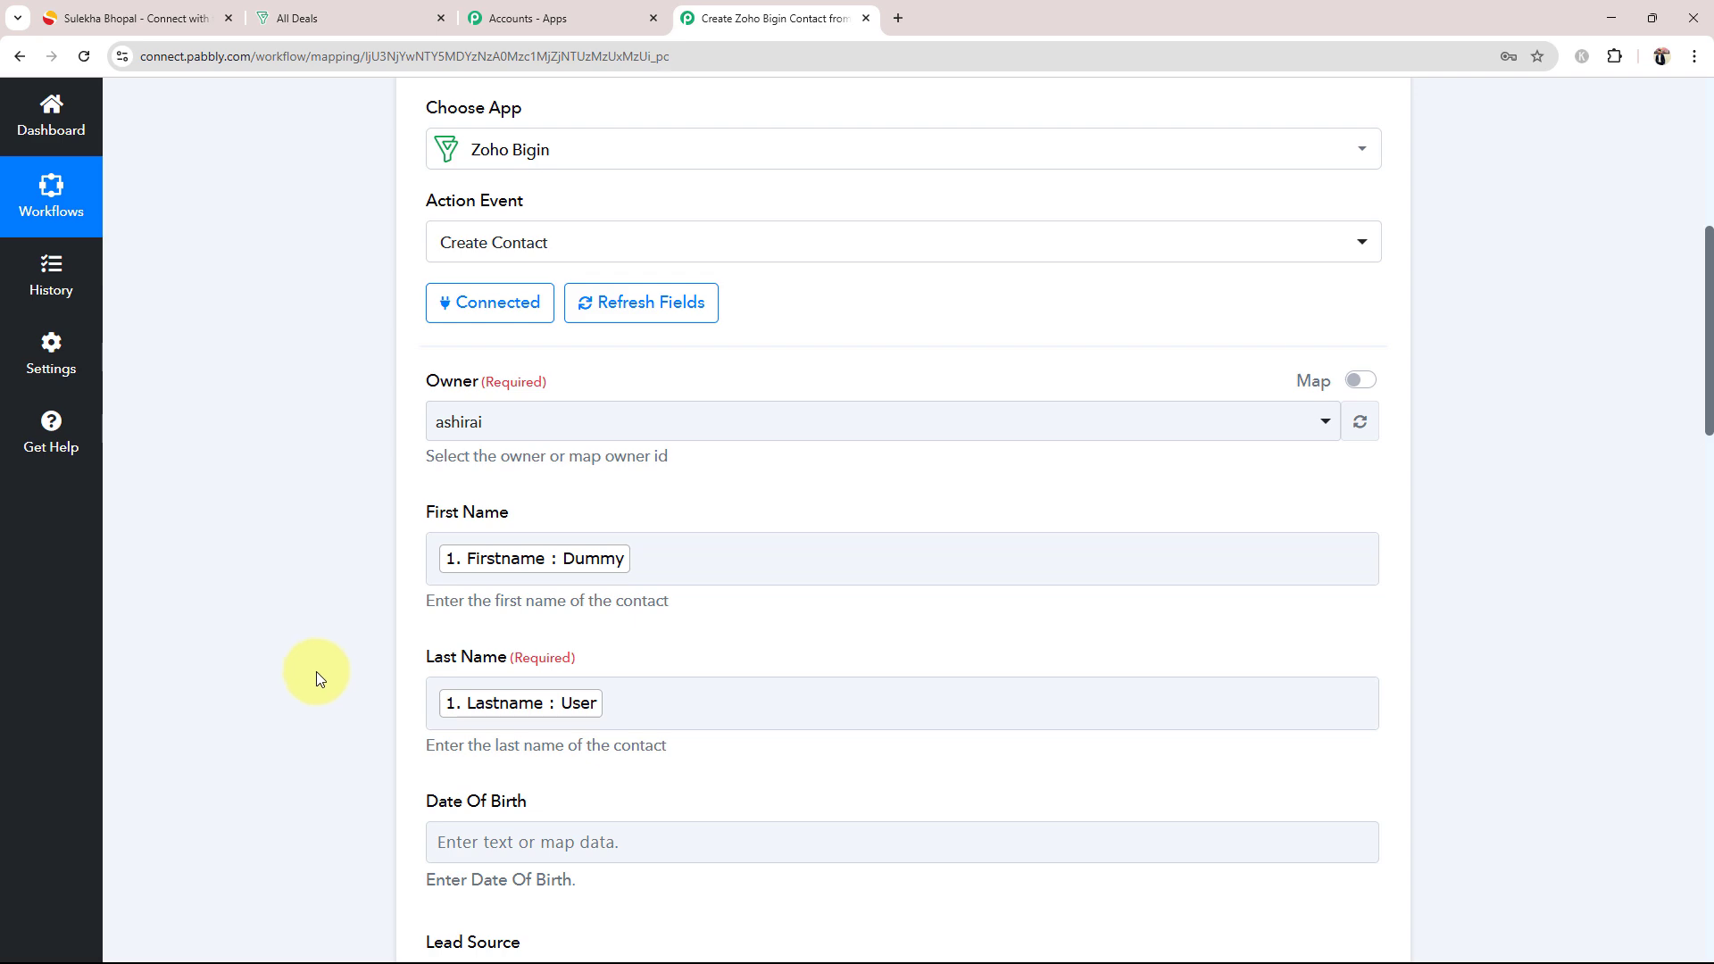
scroll(321, 687, "down", 9)
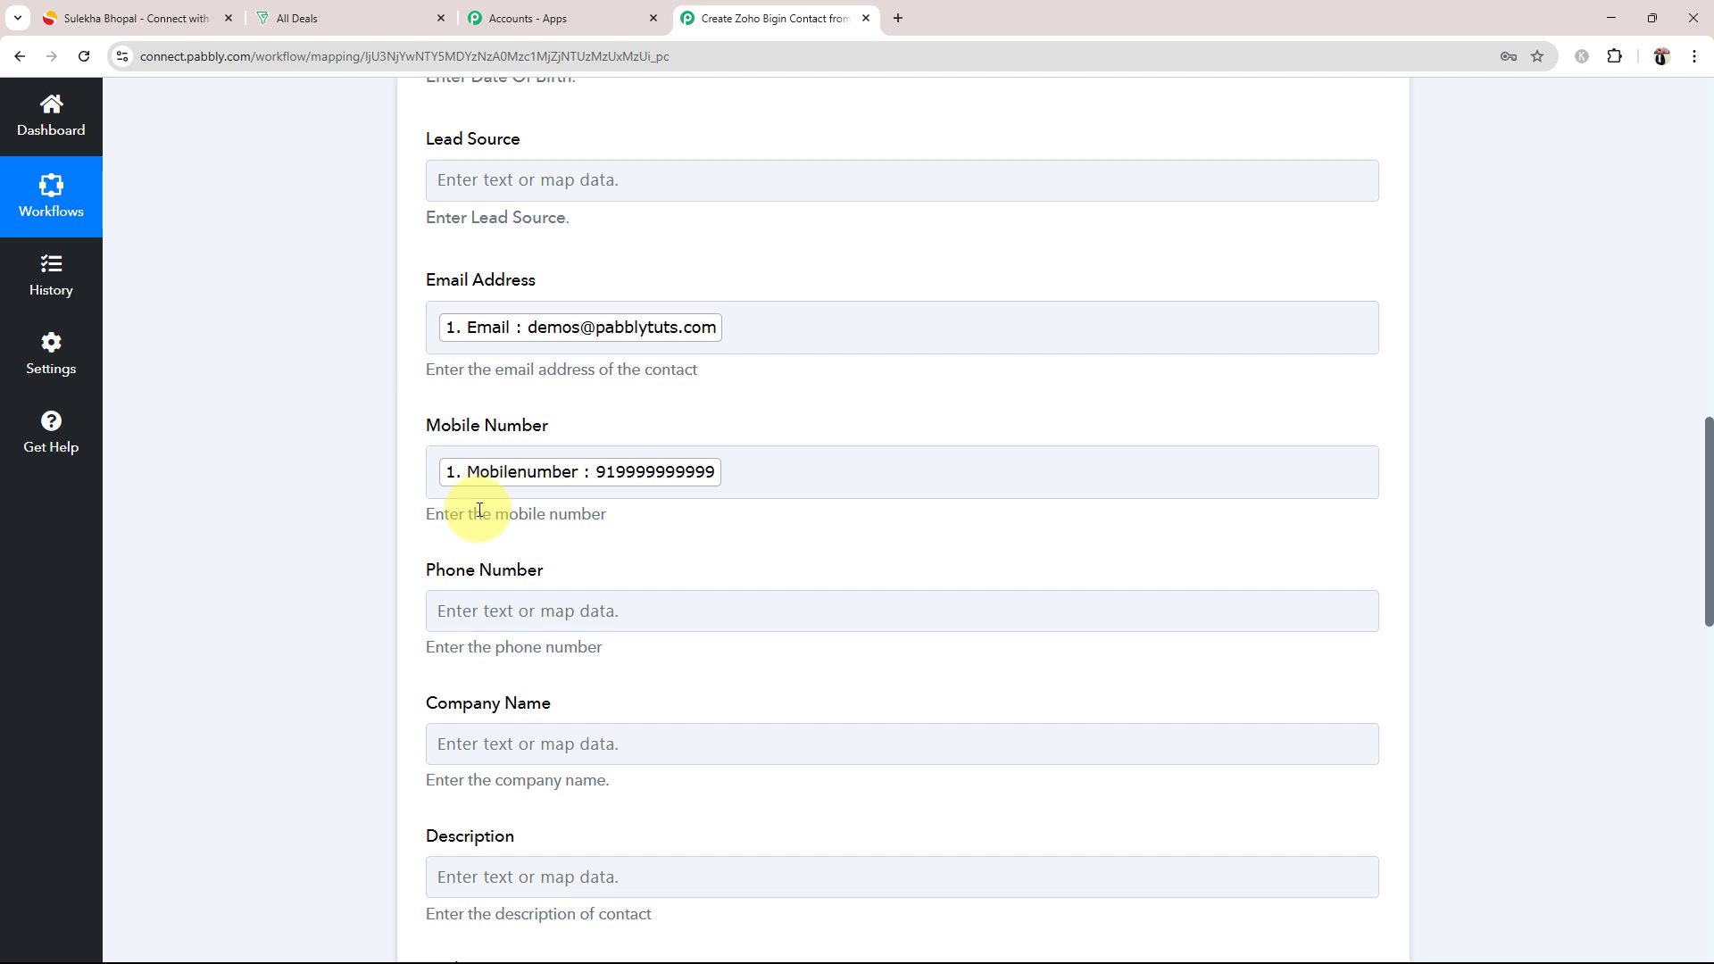
left_click(914, 482)
type("999999")
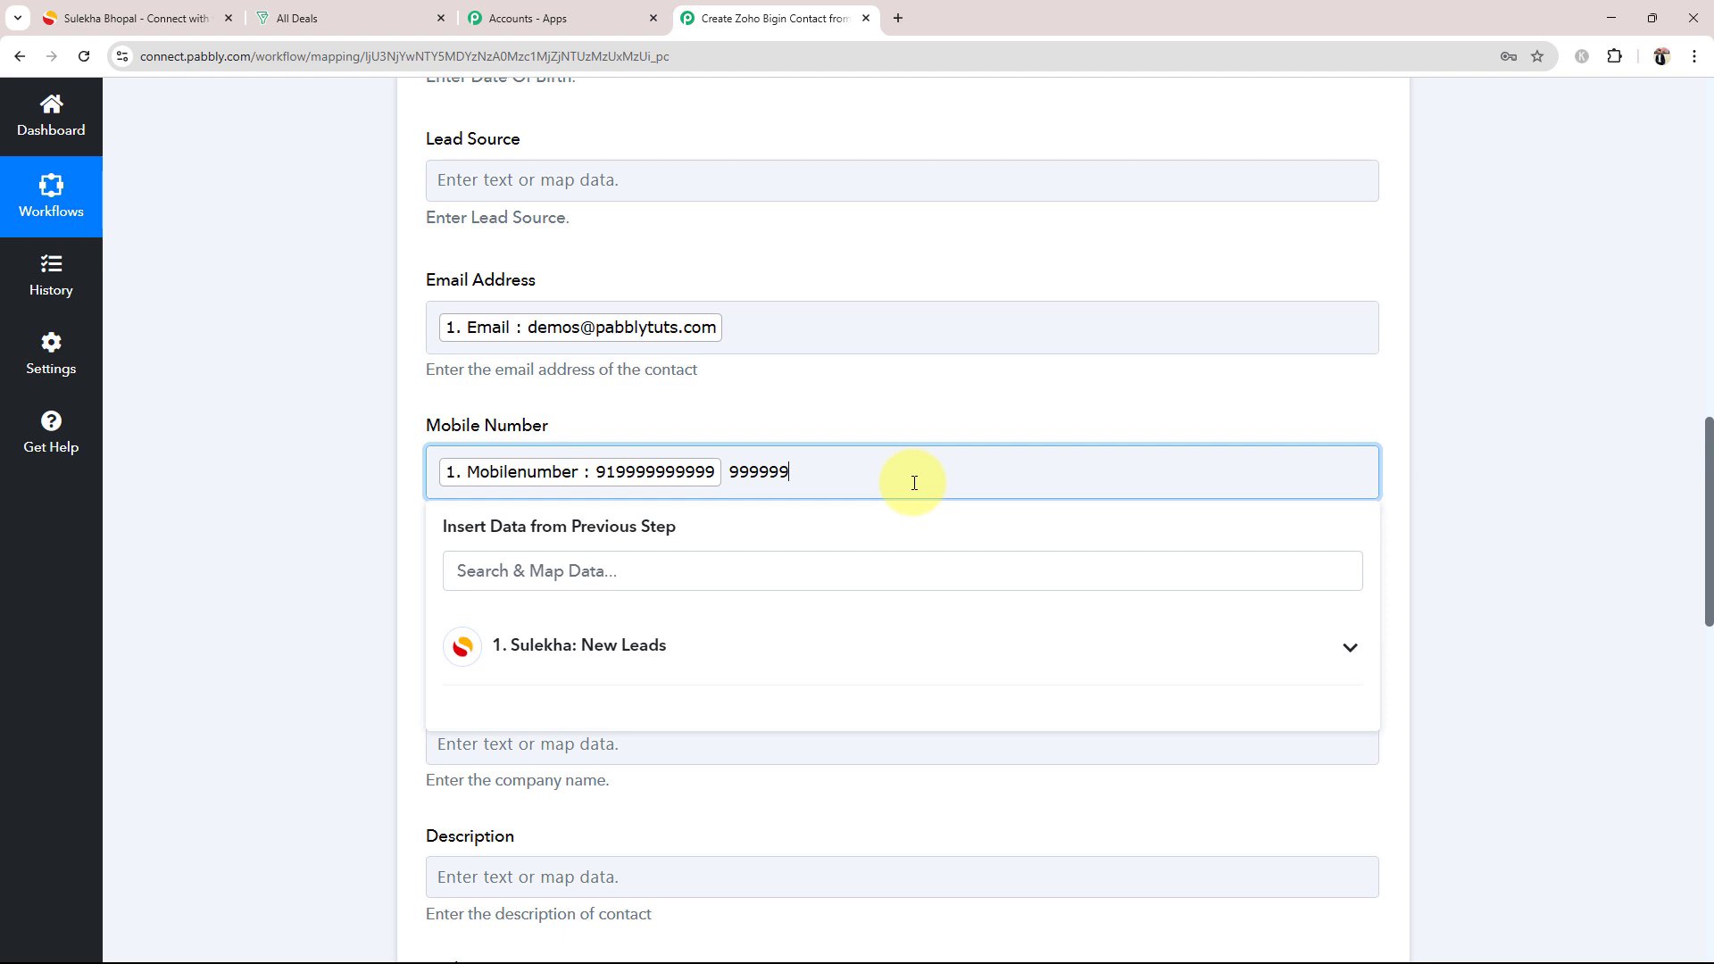
key("BackSpace")
key("BackSpace")
key("BackSpace")
key("BackSpace")
key("BackSpace")
key("BackSpace")
left_click(317, 681)
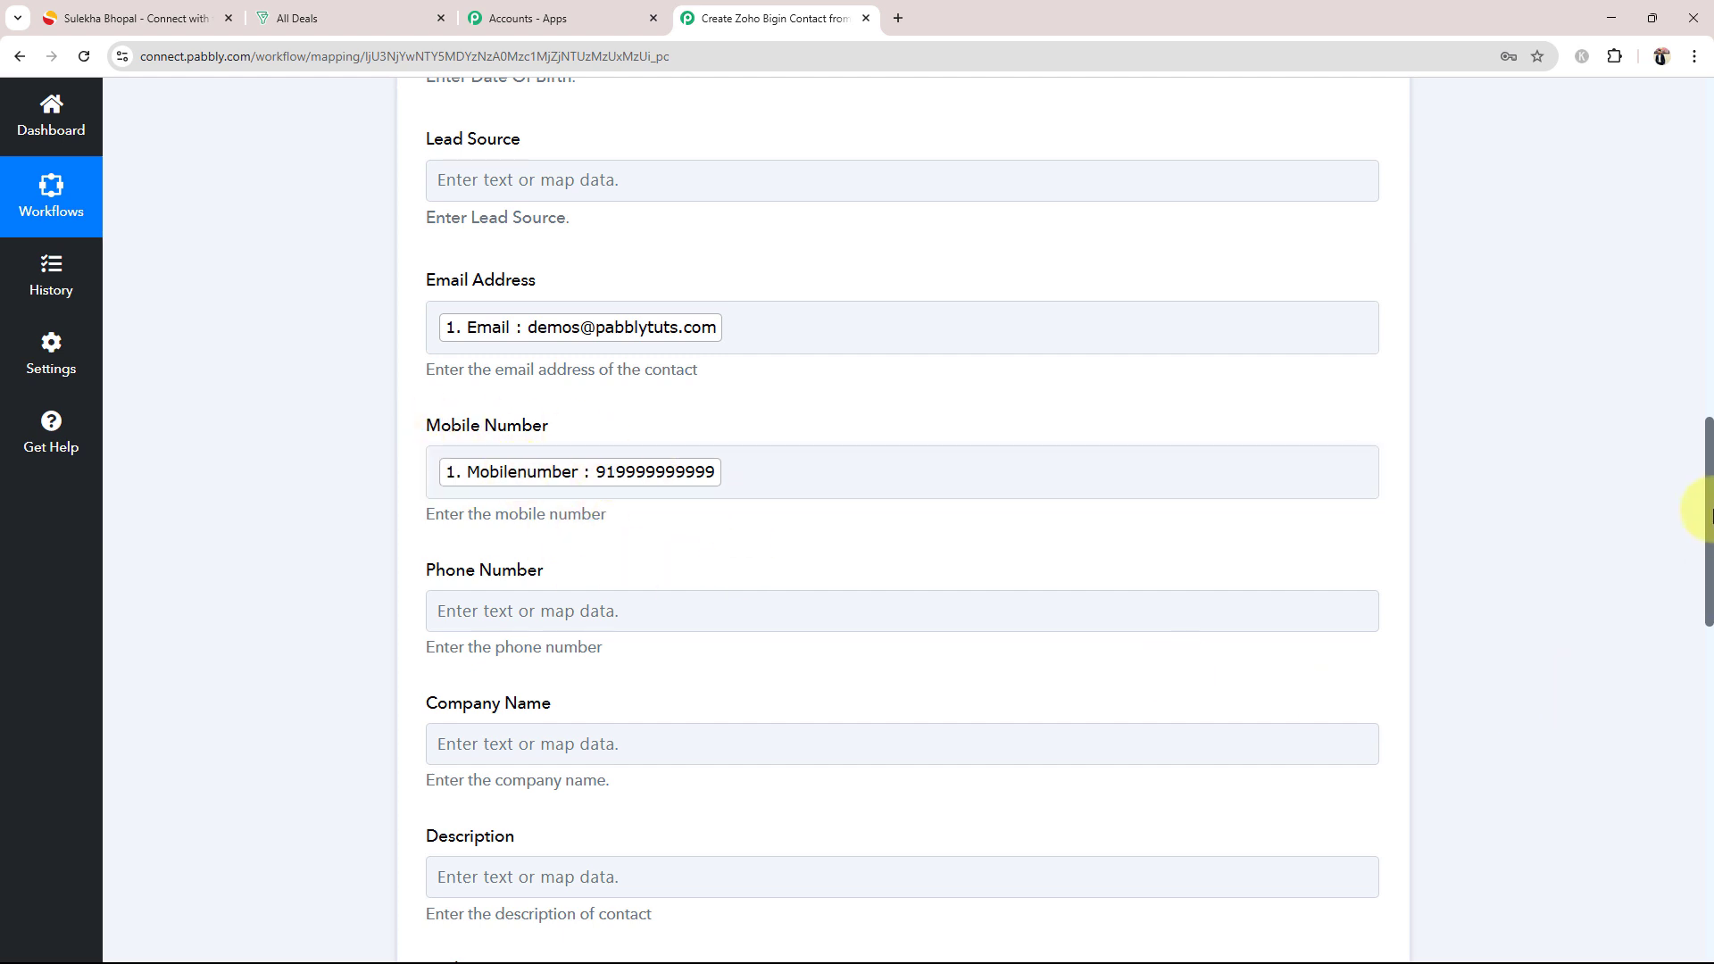
Step: Save the Create Contact action, send its test request and check the response received from Zoho Bigin
left_click_drag(1705, 497, 1704, 901)
left_click(508, 382)
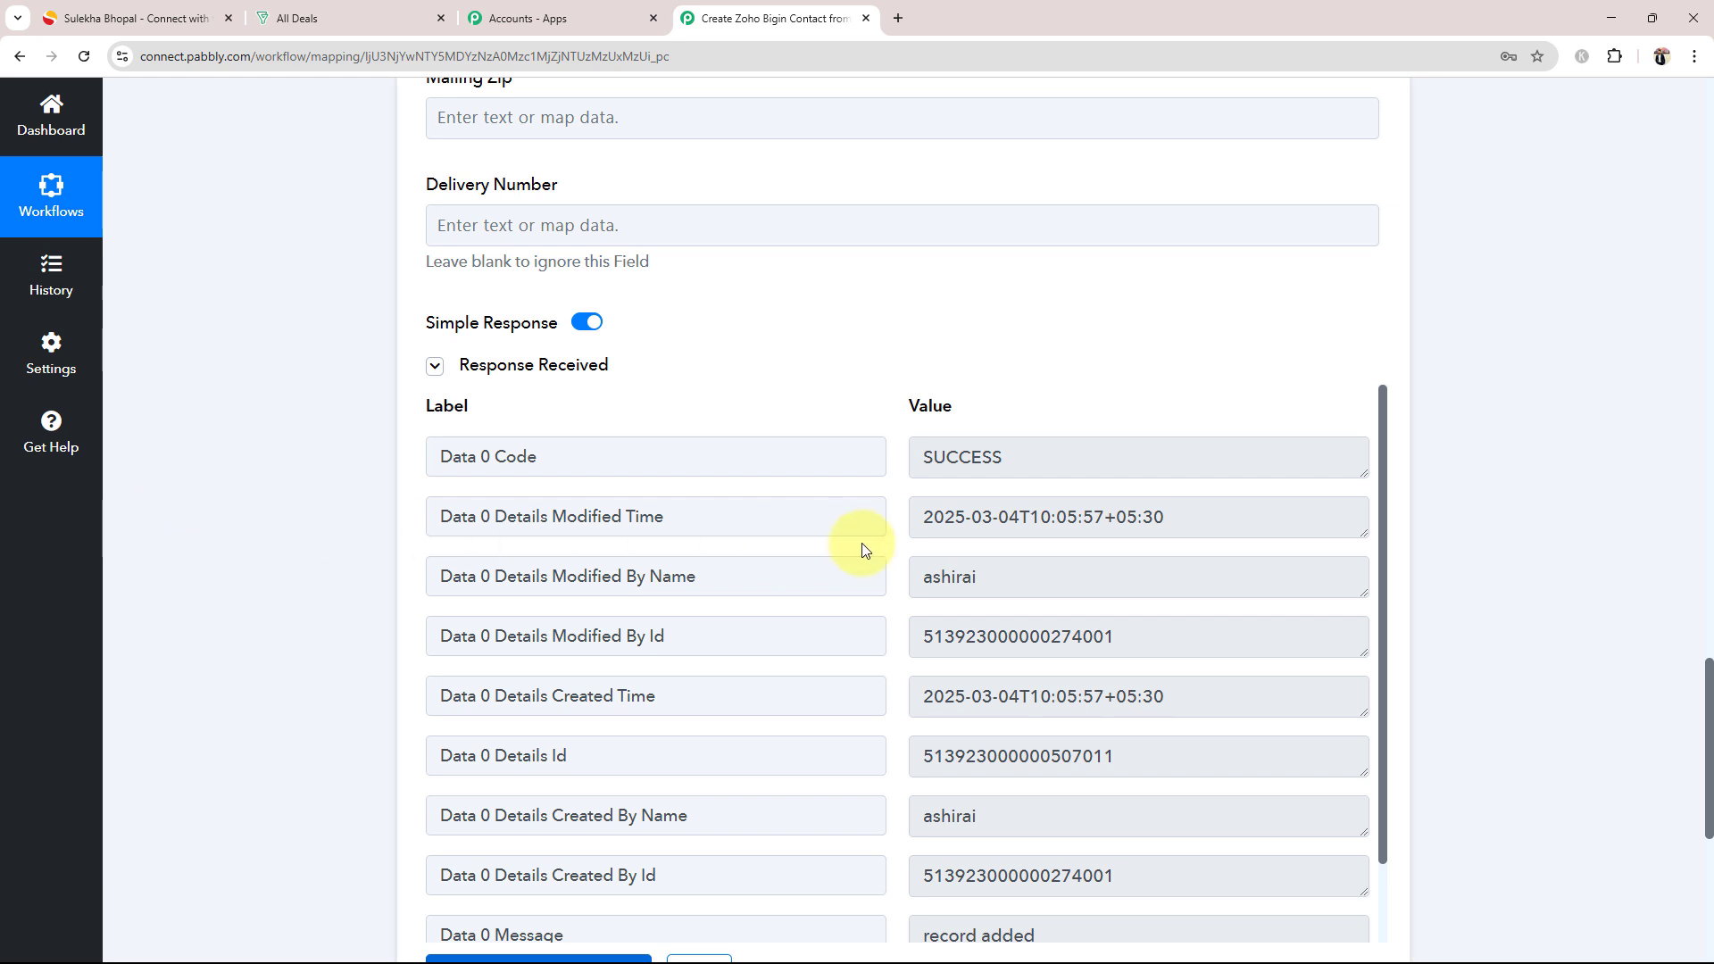
scroll(1079, 738, "down", 1)
scroll(968, 625, "up", 1)
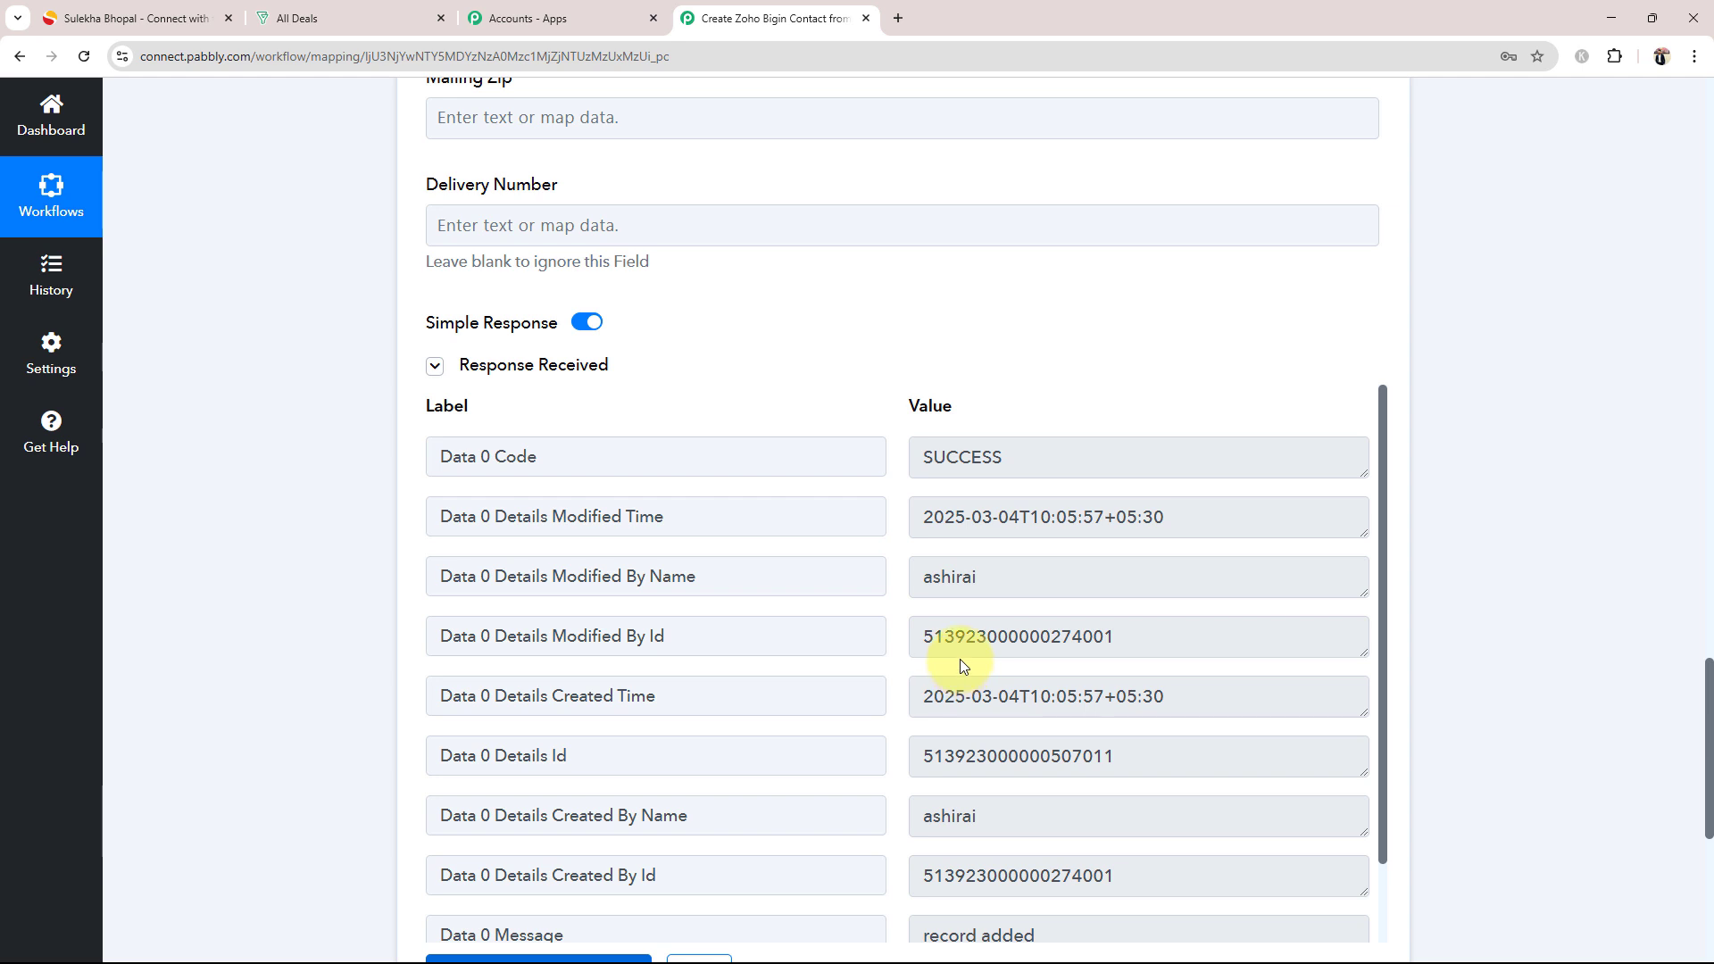
Step: Switch to Zoho Bigin and open the newly created contact's record from the All Contacts list to check its details
left_click(308, 18)
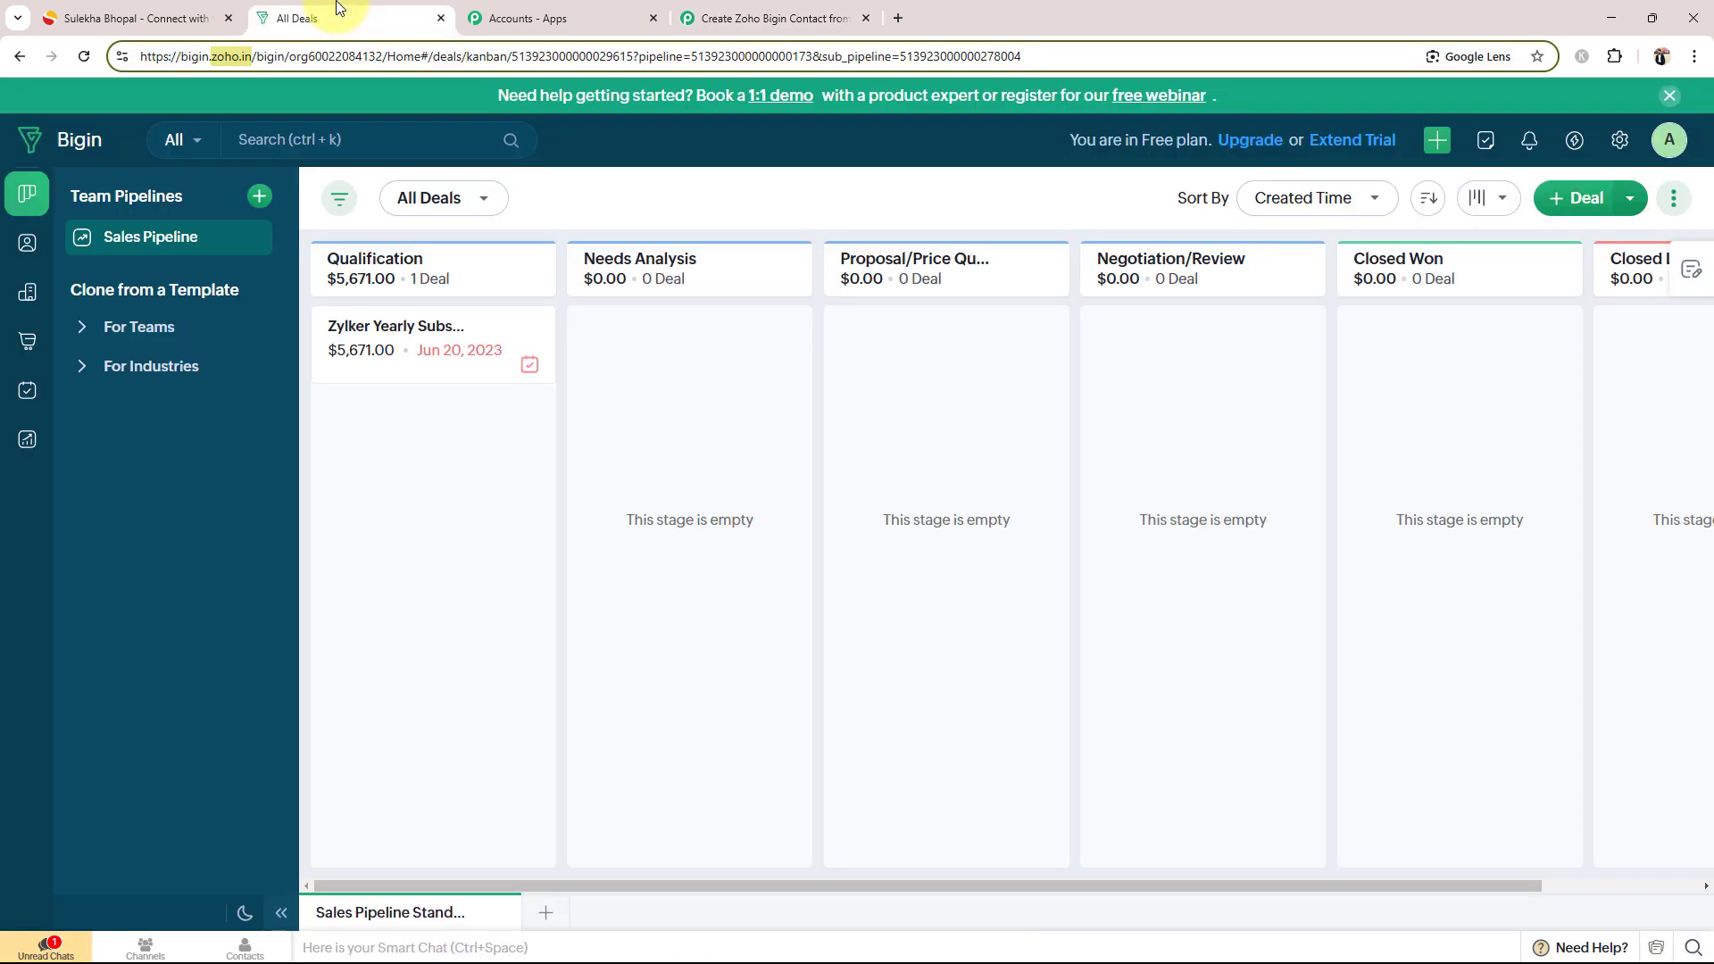
left_click(23, 244)
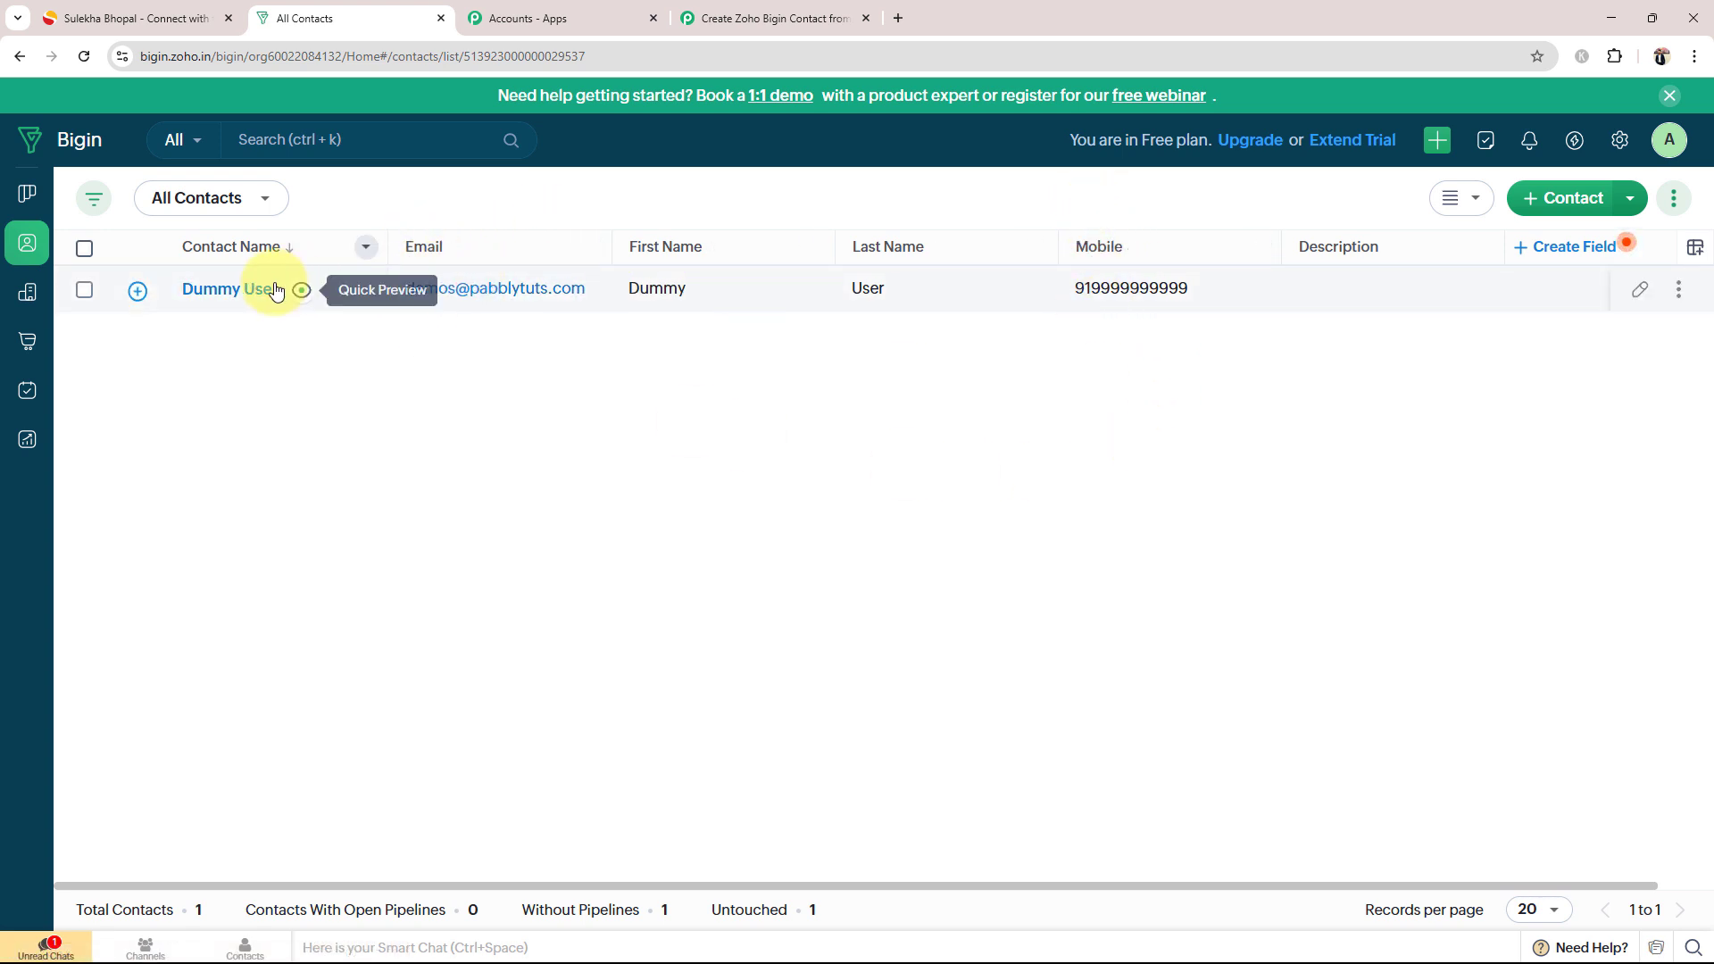
left_click(213, 306)
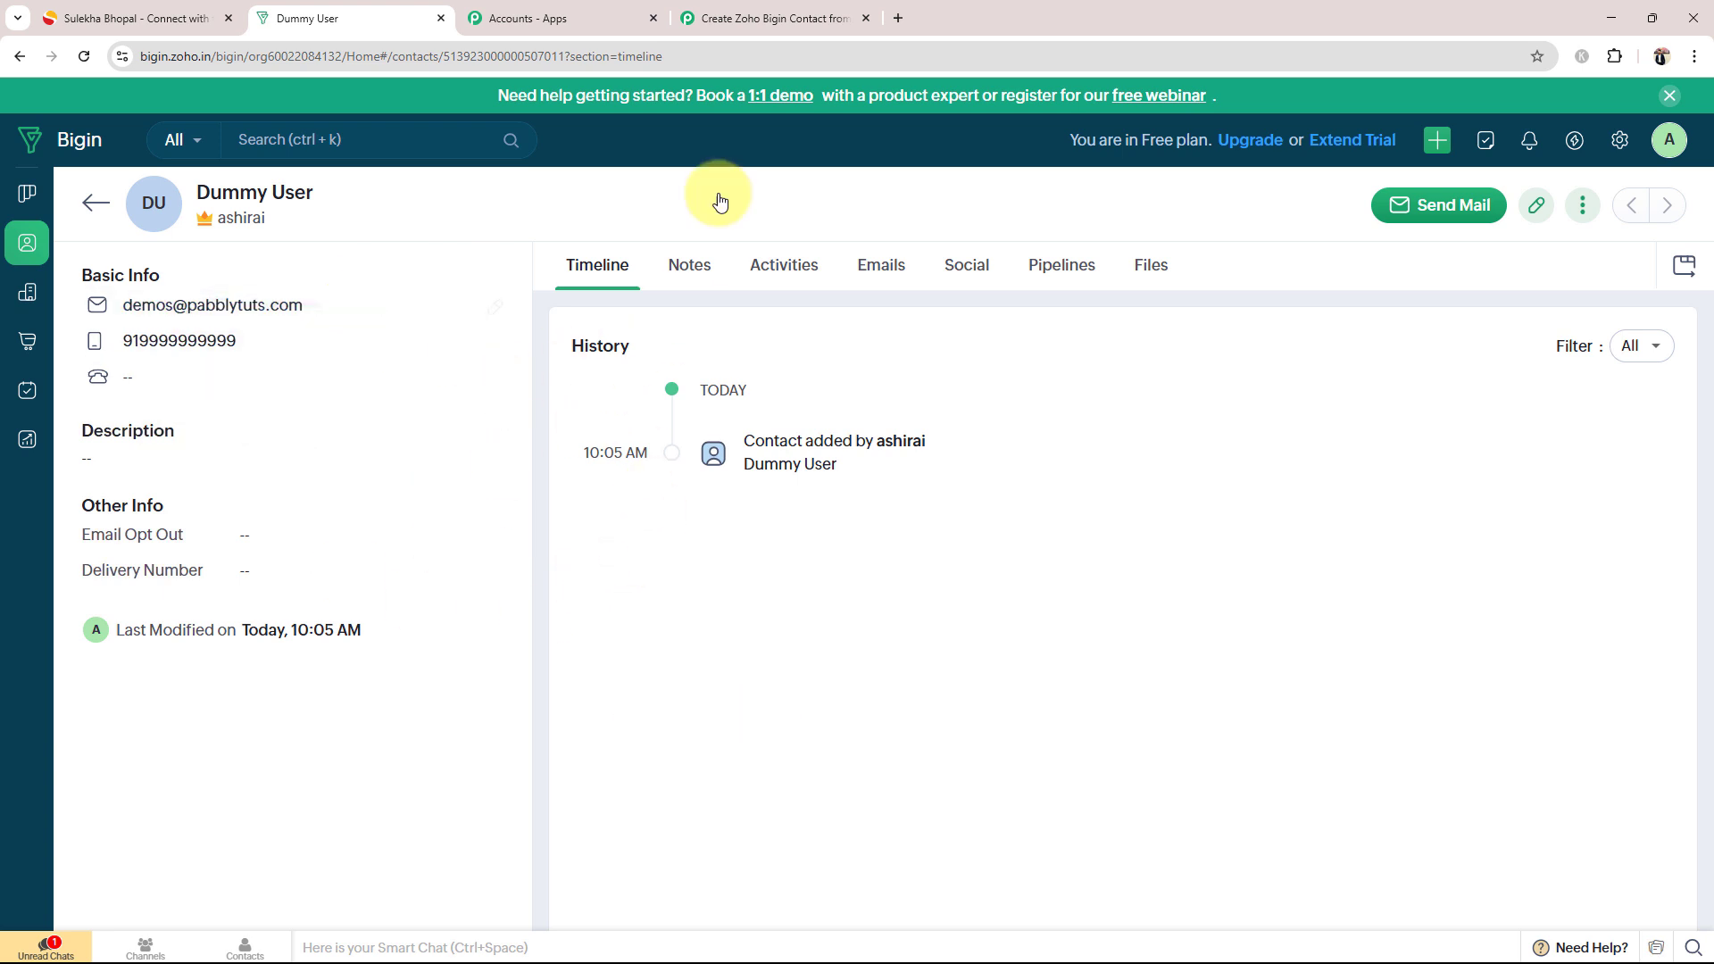
Step: Switch back to the Pabbly Connect workflow and collapse the Zoho Bigin Create Contact action
left_click(763, 18)
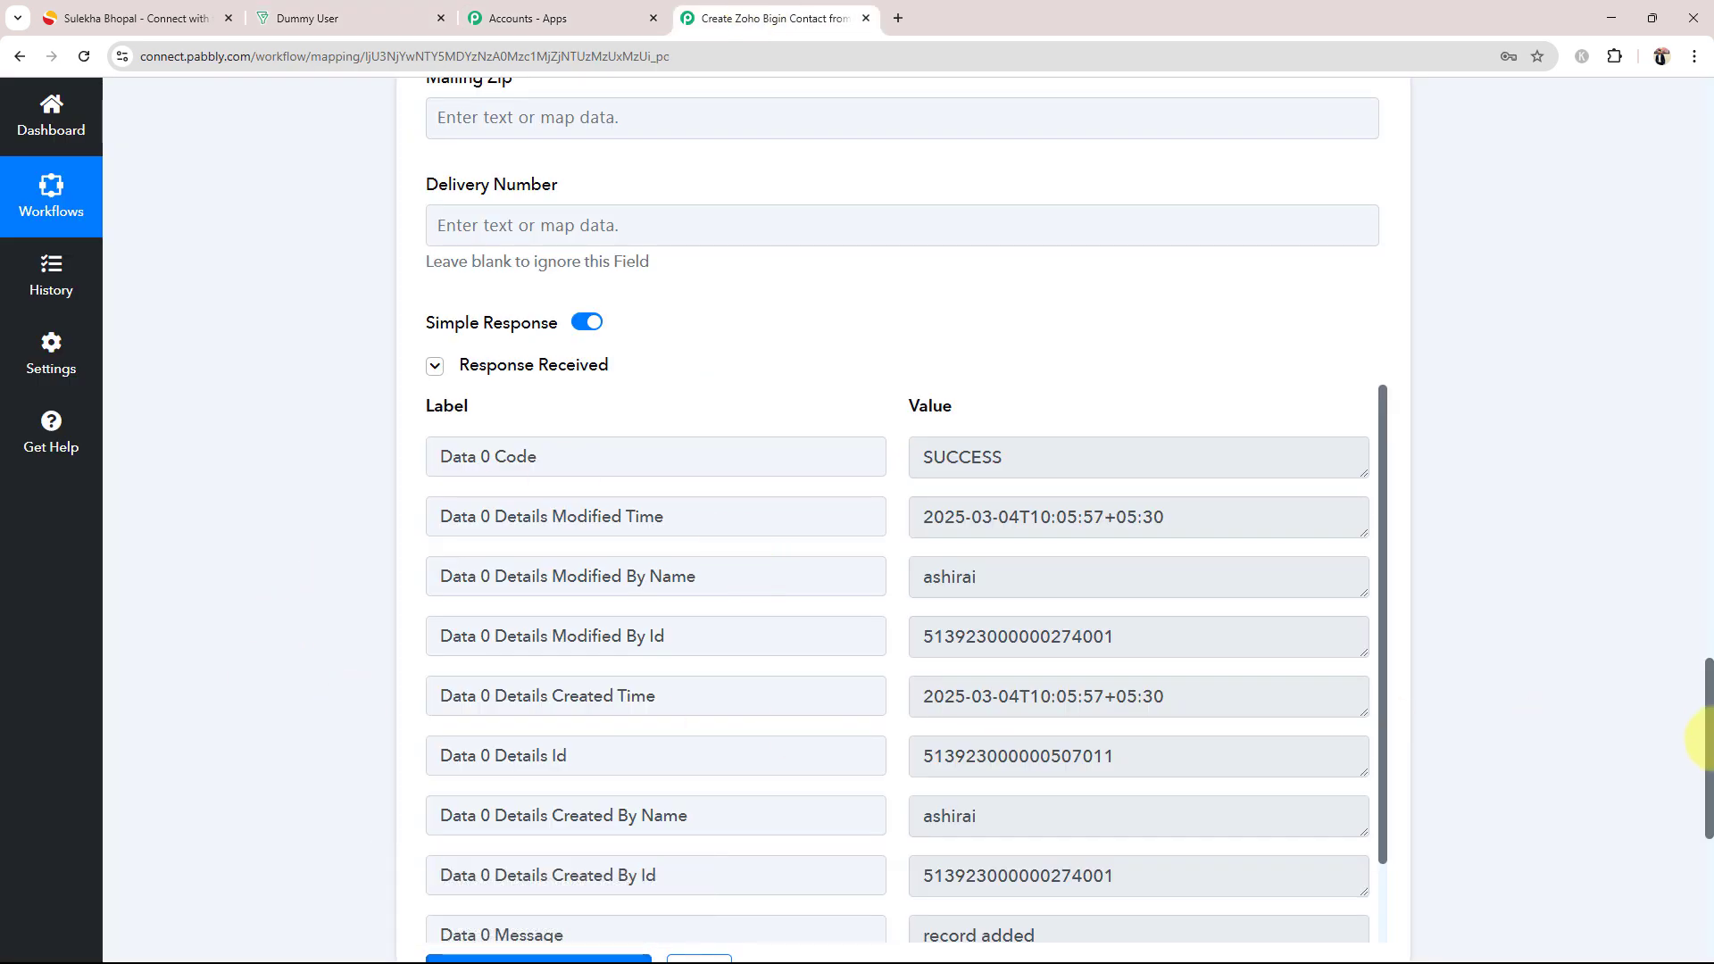
left_click_drag(1707, 714, 1701, 205)
left_click(956, 660)
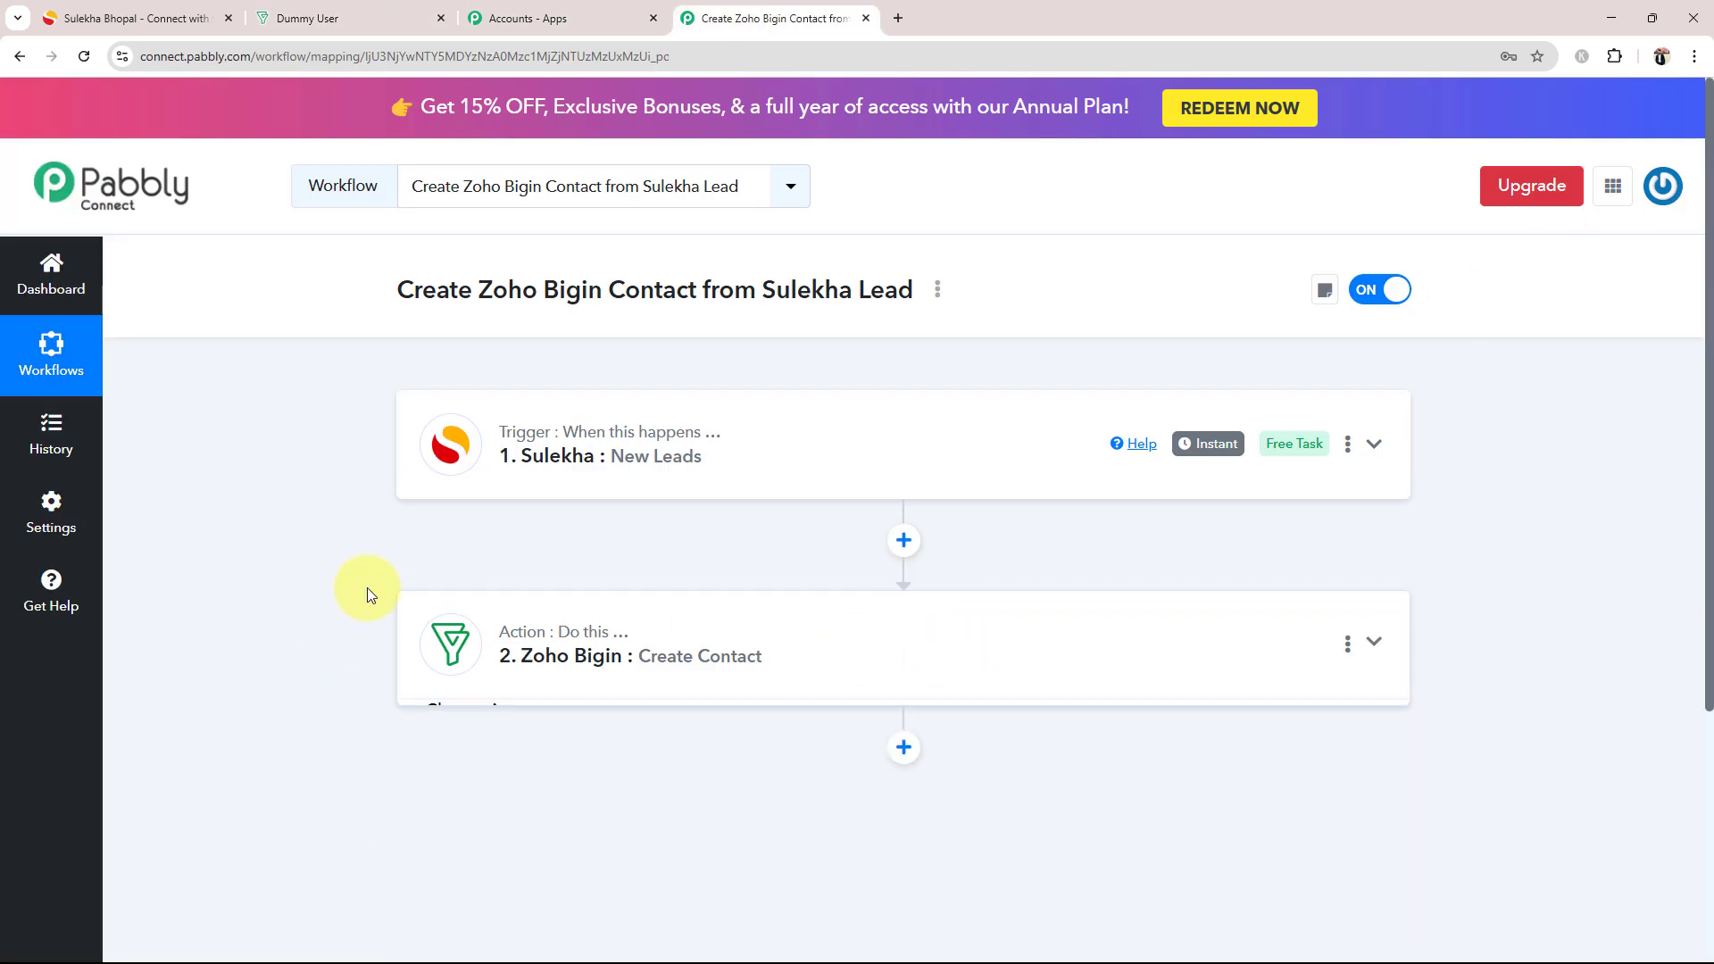